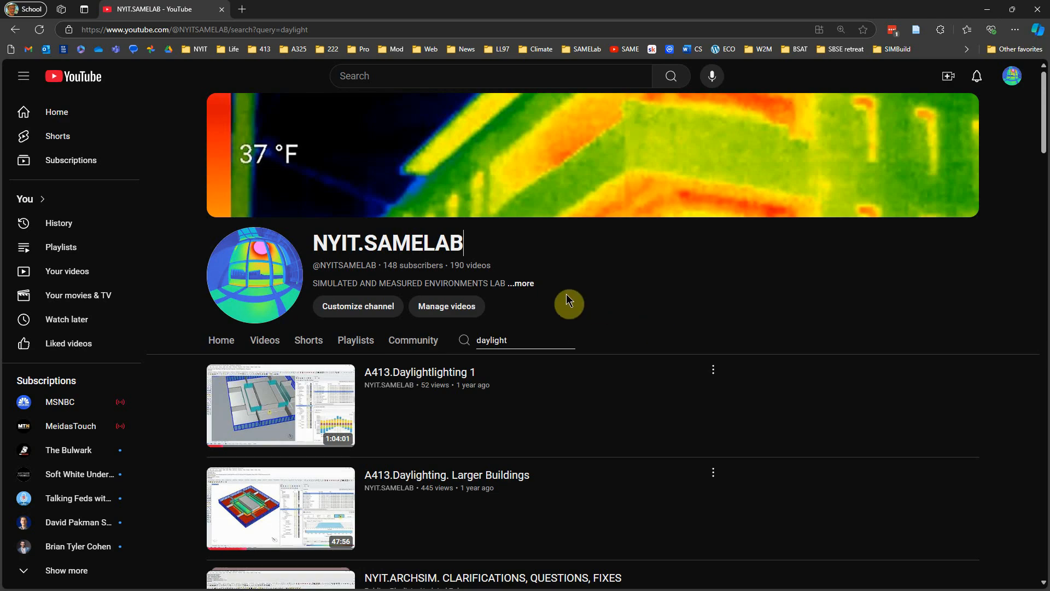
# - Look through the NYIT.SAMELAB channel's videos found for "daylight"
pyautogui.moveTo(314, 243); pyautogui.dragTo(481, 256)
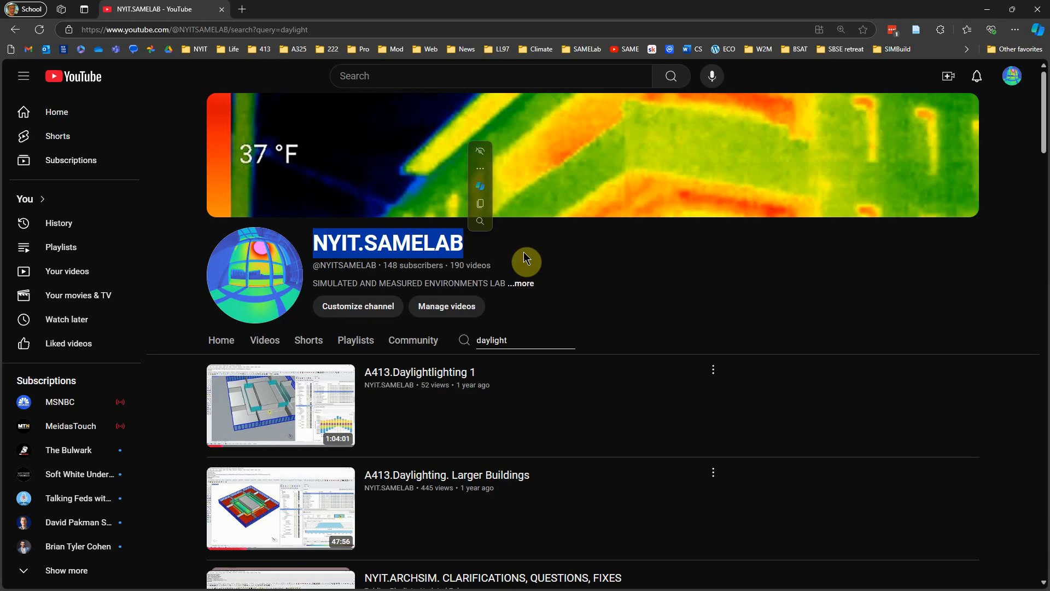
pyautogui.click(520, 334)
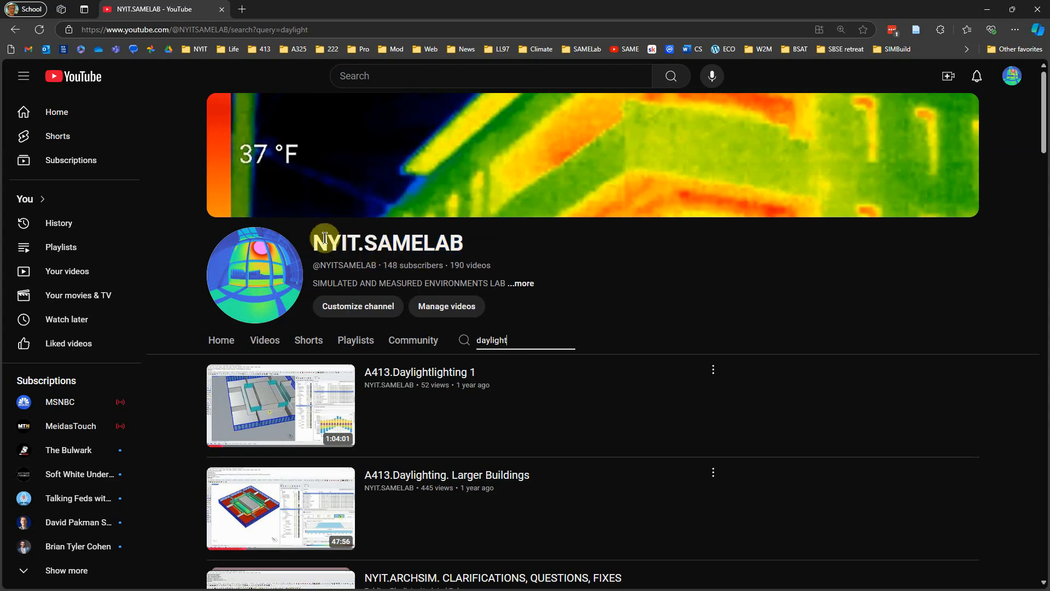
pyautogui.moveTo(515, 337); pyautogui.dragTo(474, 342)
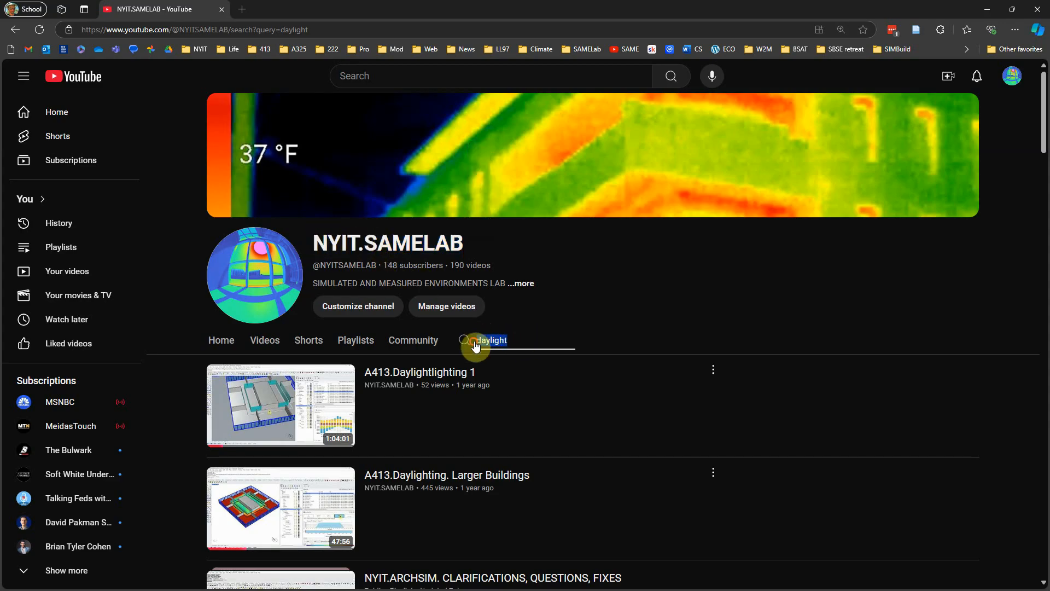
pyautogui.scroll(-10, 487, 375)
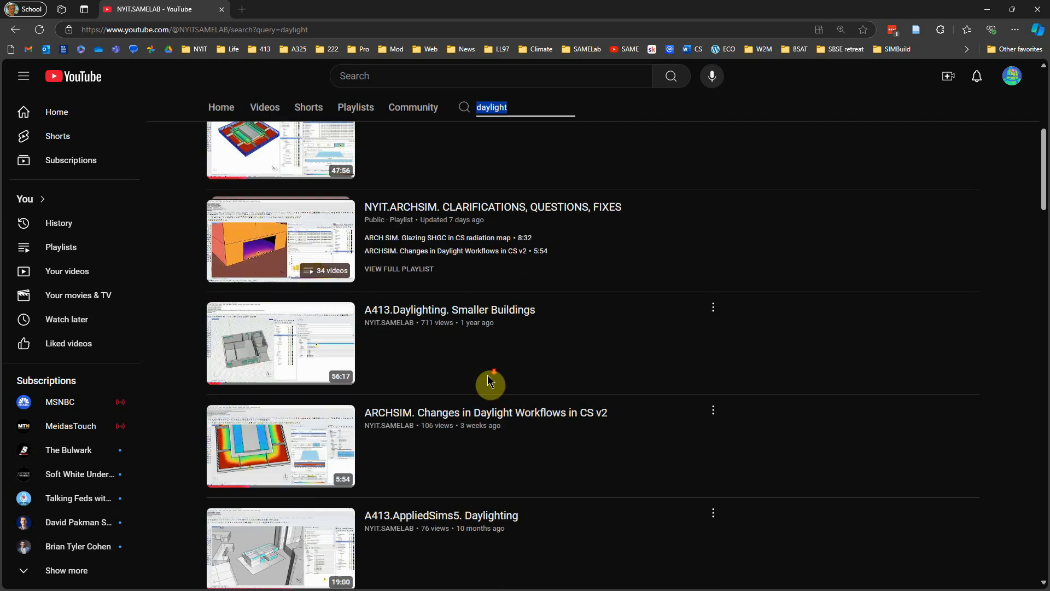
pyautogui.scroll(-4, 487, 375)
pyautogui.scroll(15, 487, 383)
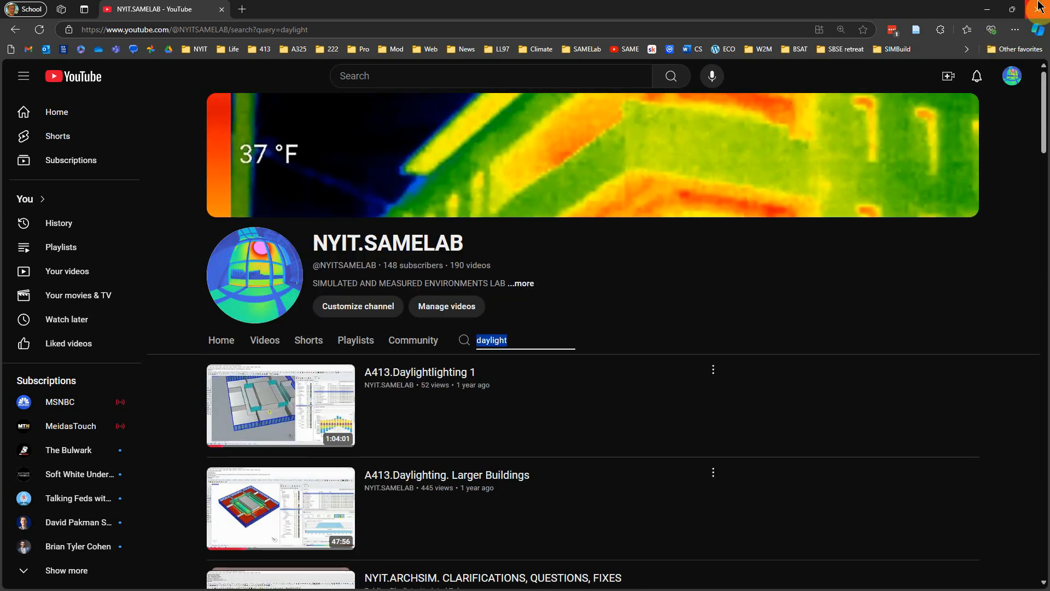
# - Switch to the Marshall.NC model in Rhino and look over the building, tree and freestanding wall
pyautogui.click(984, 11)
pyautogui.moveTo(468, 344); pyautogui.dragTo(433, 375, button='right')
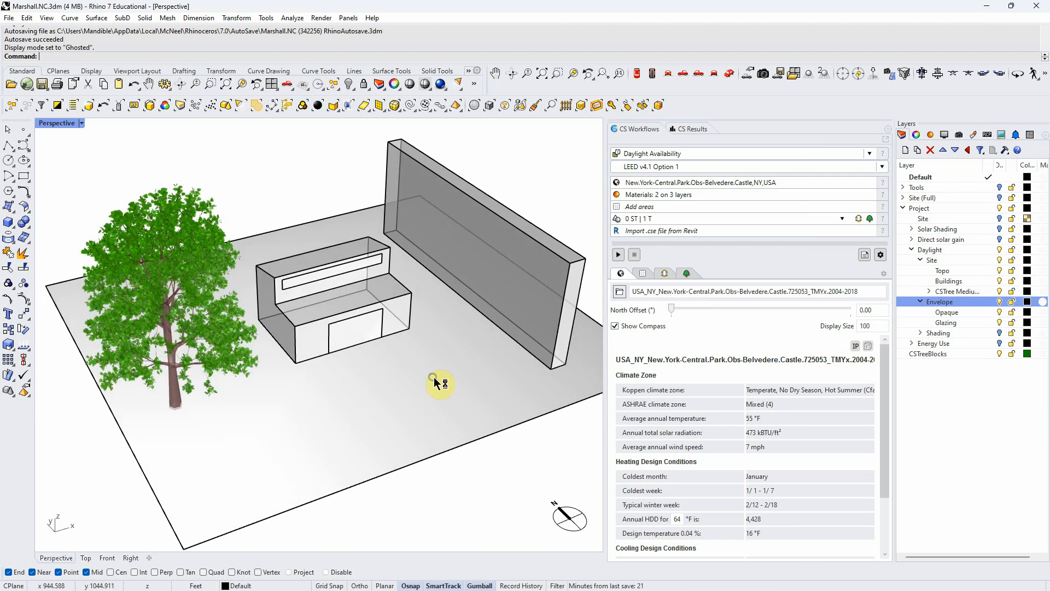
pyautogui.moveTo(435, 382); pyautogui.dragTo(430, 387, button='right')
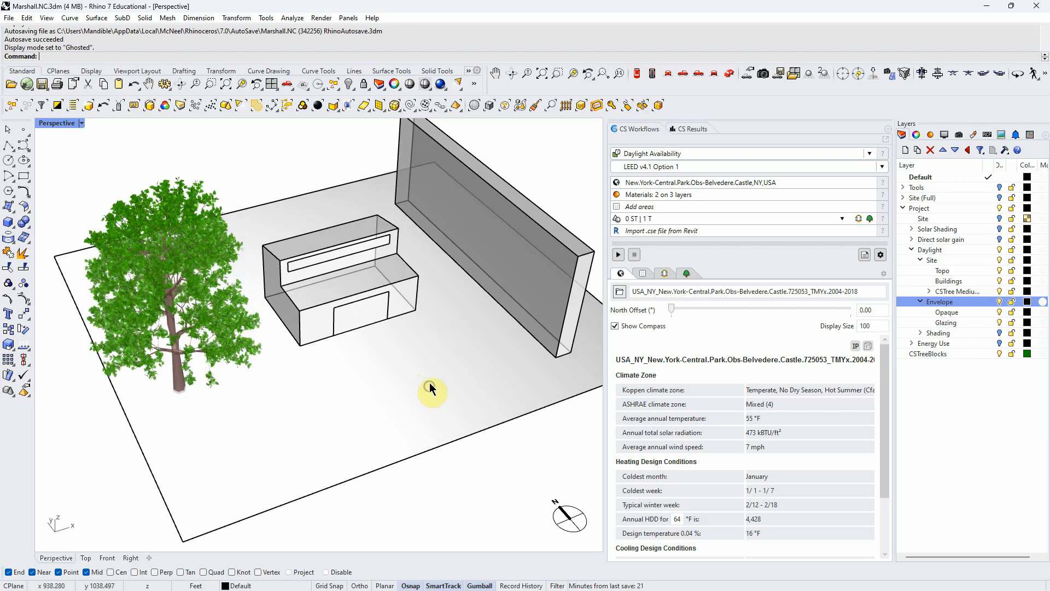
# - Show the Site (Full) layer to view the surrounding terrain, and hide that layer again
pyautogui.click(1000, 195)
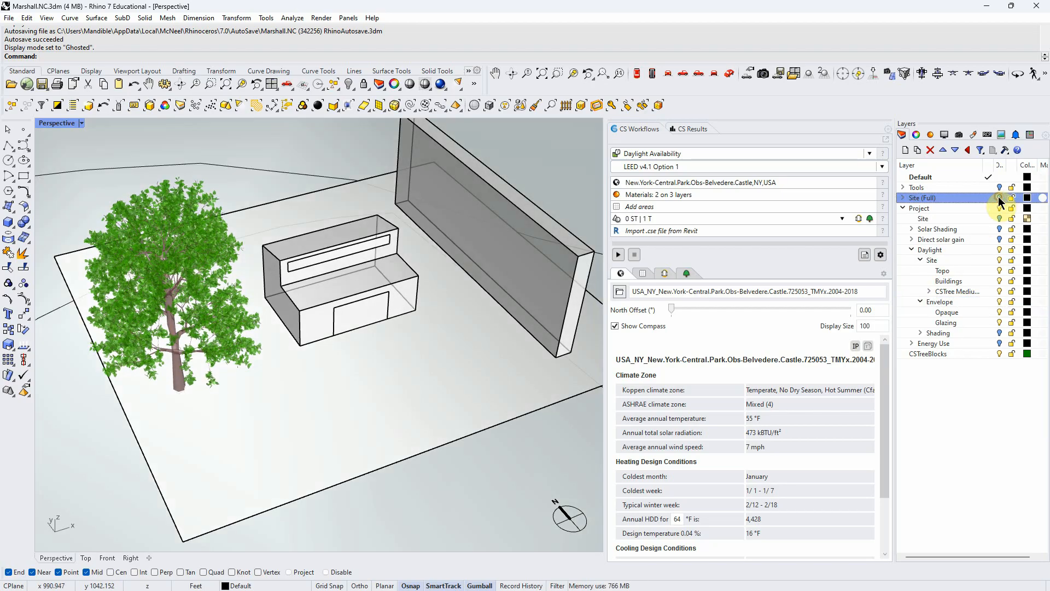
pyautogui.scroll(-10, 336, 323)
pyautogui.scroll(-5, 336, 323)
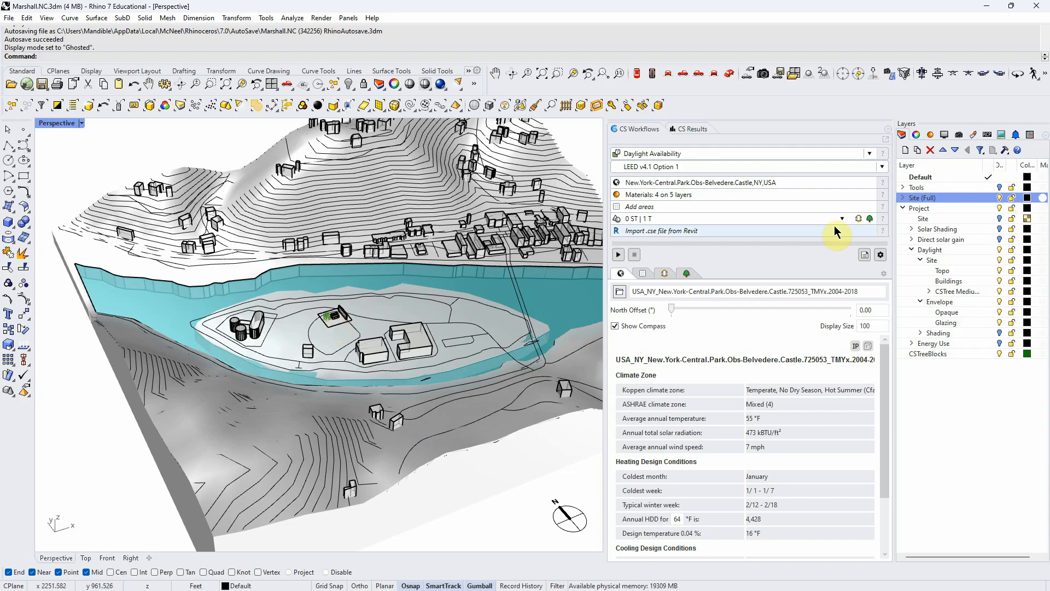
pyautogui.click(1000, 197)
pyautogui.scroll(3, 350, 320)
pyautogui.scroll(6, 340, 321)
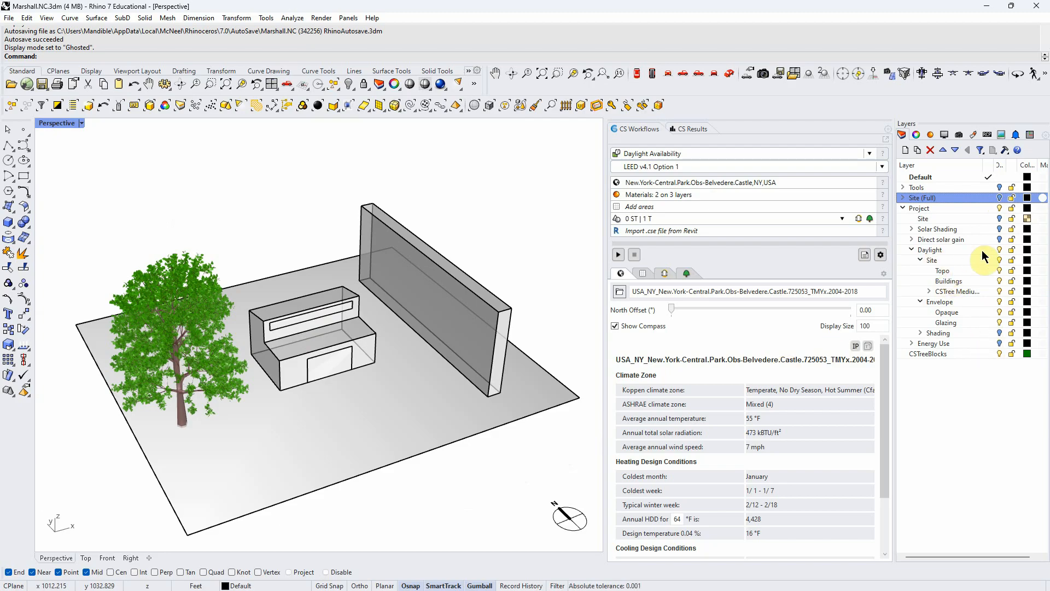
# - Toggle the Daylight layer's visibility off and back on, and collapse its sublayers
pyautogui.click(1000, 249)
pyautogui.click(1000, 250)
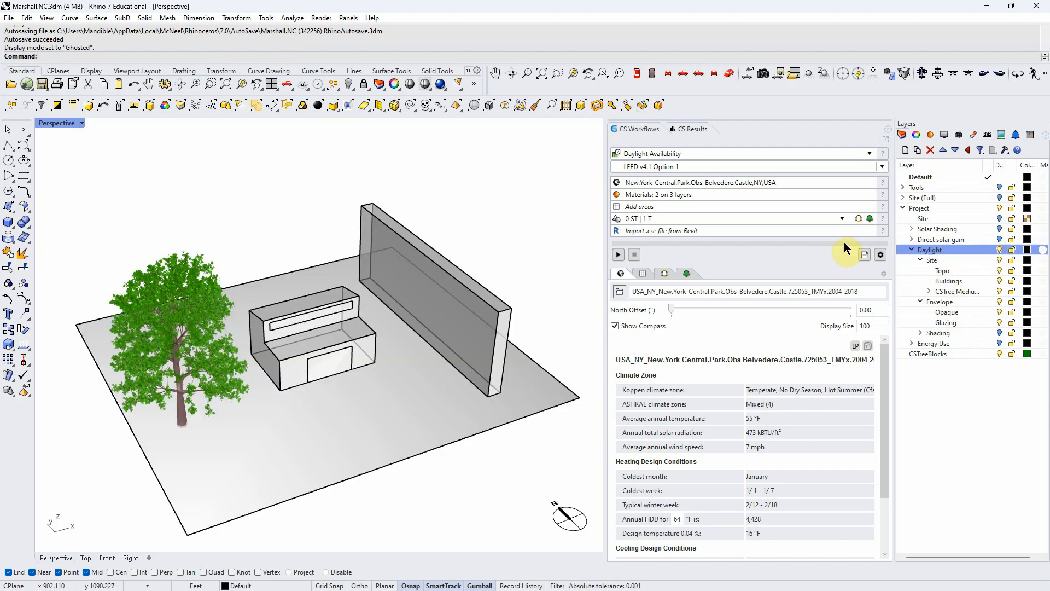
pyautogui.click(912, 249)
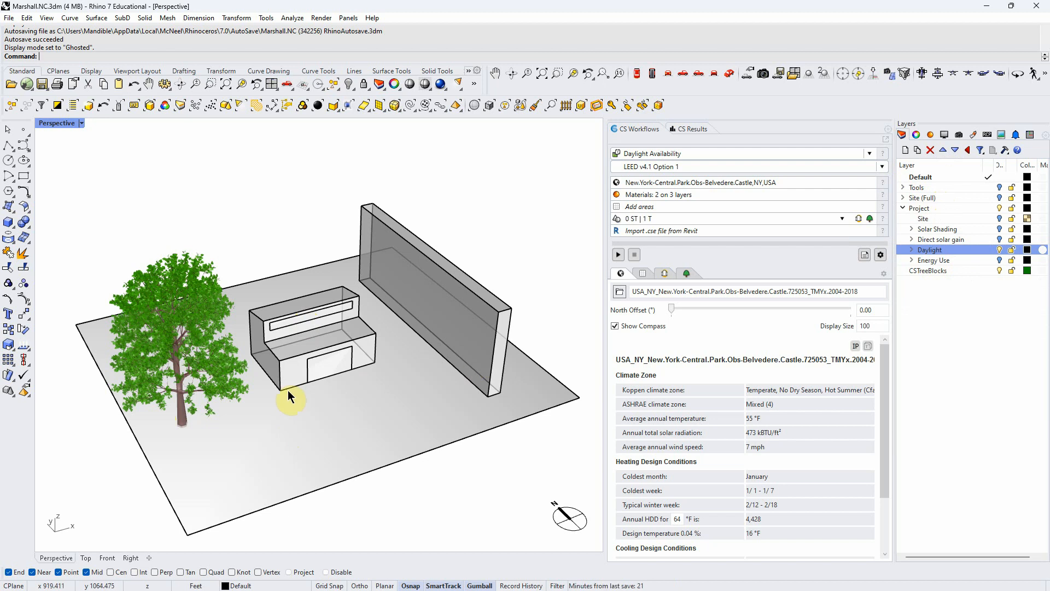
pyautogui.moveTo(323, 414); pyautogui.dragTo(329, 397, button='right')
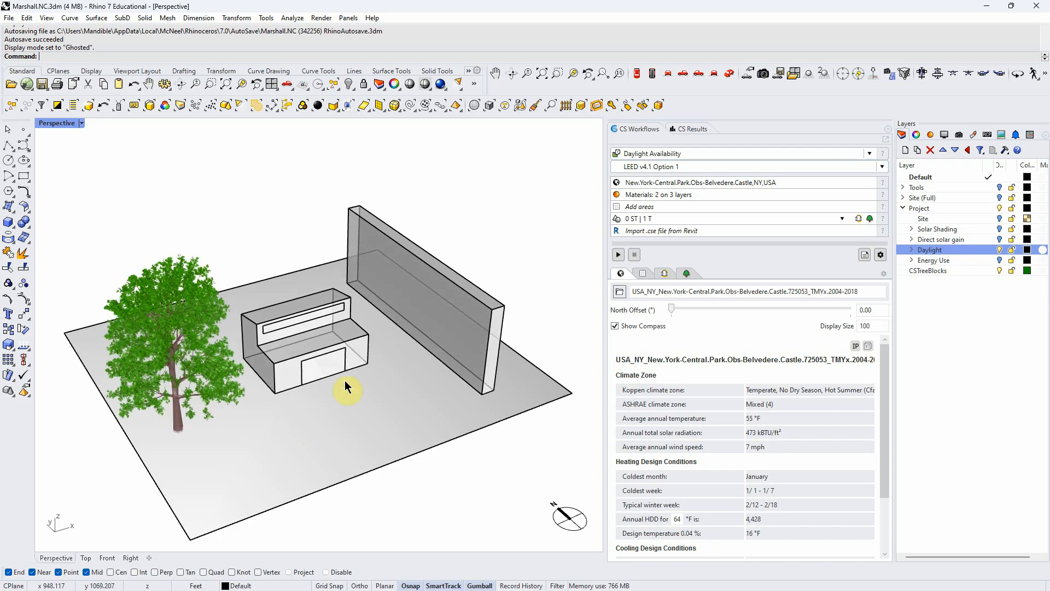
# - Switch the ClimateStudio workflow to Site Analysis and turn on shadows in its sun path settings
pyautogui.click(692, 129)
pyautogui.click(647, 129)
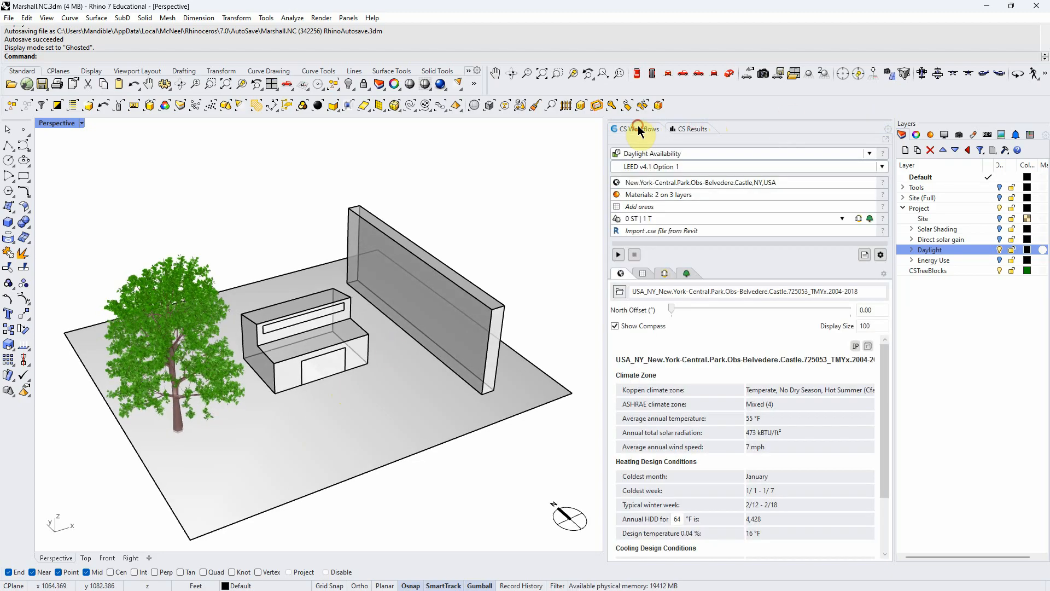
pyautogui.click(871, 154)
pyautogui.click(793, 172)
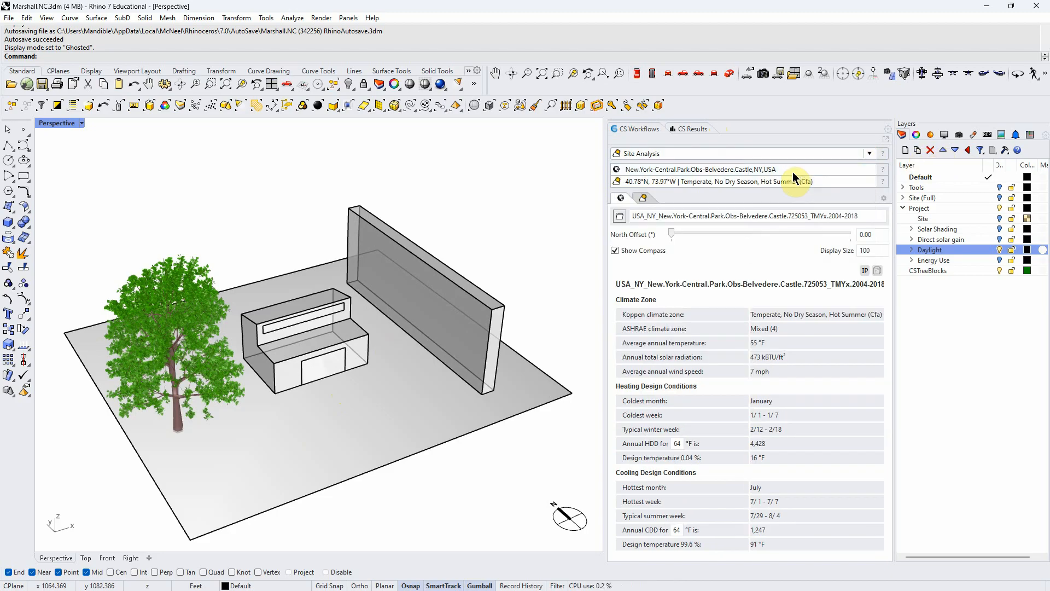
pyautogui.click(642, 198)
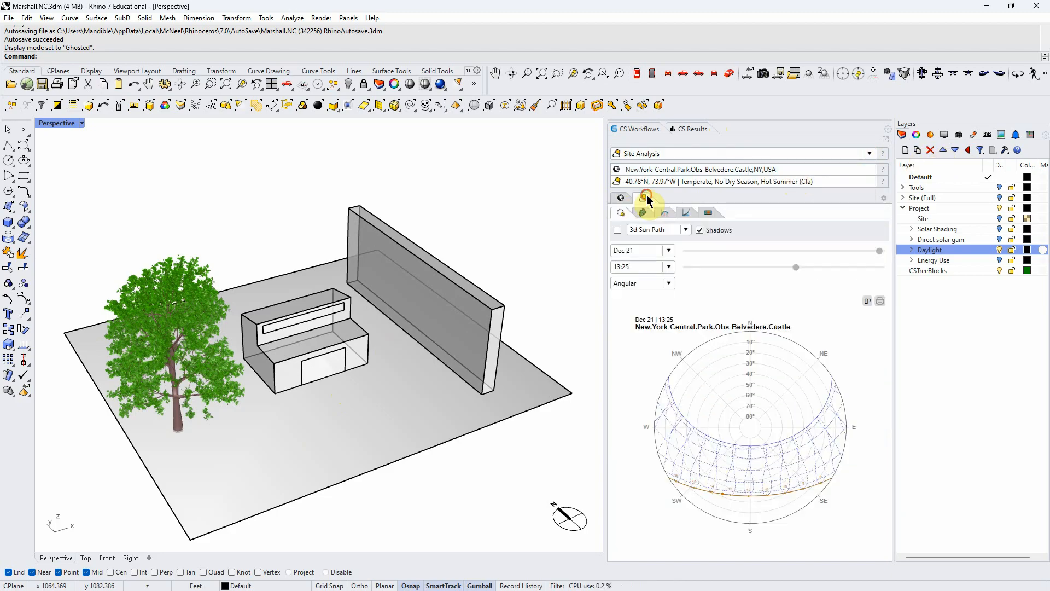
pyautogui.click(700, 229)
pyautogui.moveTo(353, 389); pyautogui.dragTo(317, 397, button='right')
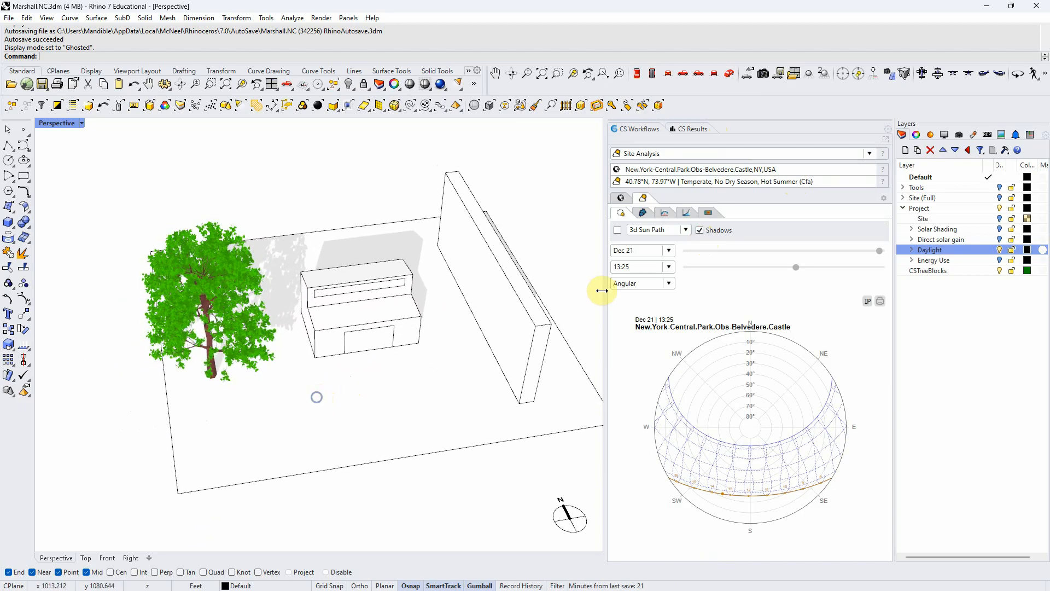
# - Try a mid-March sun date, and set the shadow study to the Winter Solstice at 11:35
pyautogui.moveTo(881, 248); pyautogui.dragTo(723, 252)
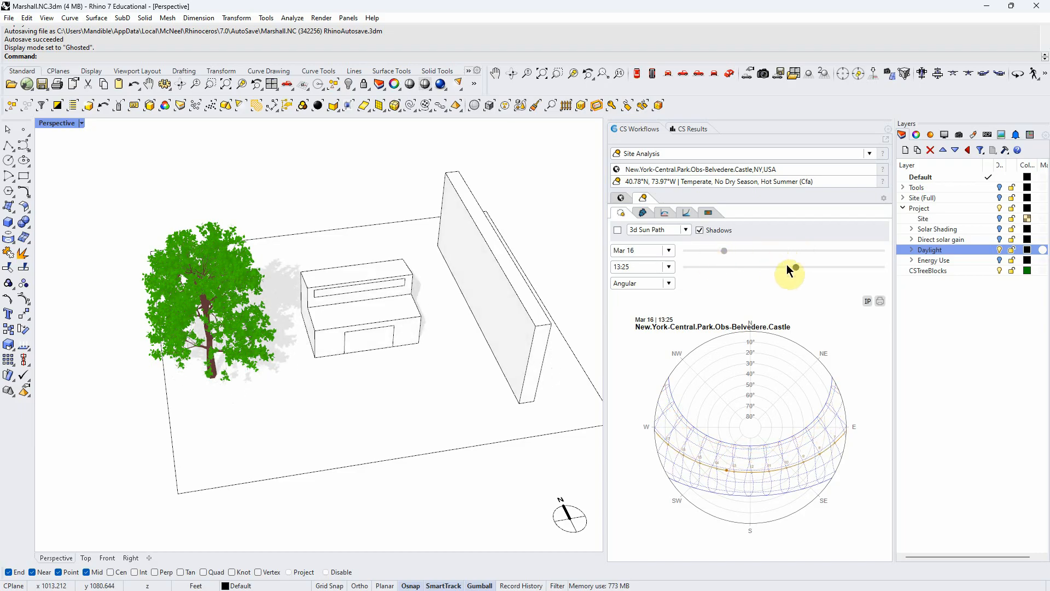
pyautogui.click(668, 250)
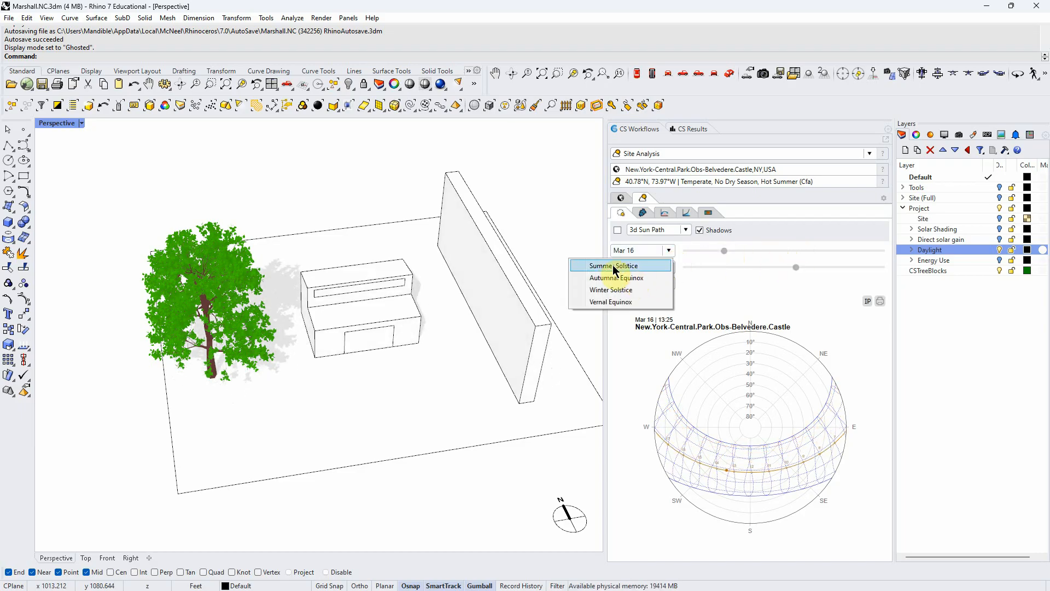
pyautogui.click(610, 290)
pyautogui.moveTo(790, 270)
pyautogui.mouseDown()
pyautogui.moveTo(799, 267)
pyautogui.moveTo(755, 276)
pyautogui.moveTo(819, 268)
pyautogui.moveTo(780, 274)
pyautogui.mouseUp()
pyautogui.moveTo(332, 396)
pyautogui.mouseDown(button='right')
pyautogui.moveTo(363, 385)
pyautogui.moveTo(324, 402)
pyautogui.mouseUp(button='right')
pyautogui.scroll(3, 353, 393)
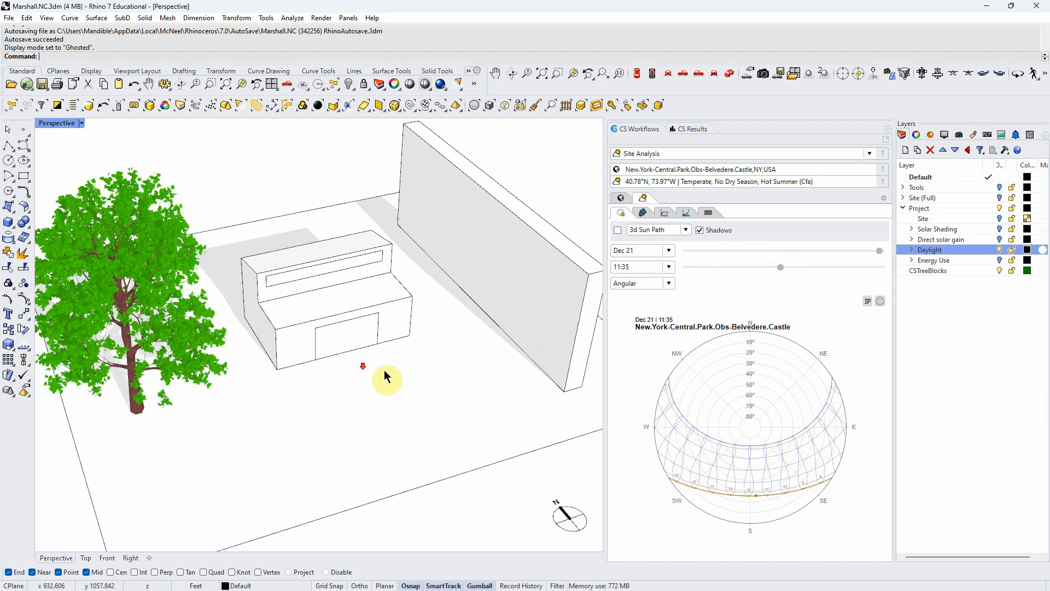
pyautogui.scroll(-2, 358, 372)
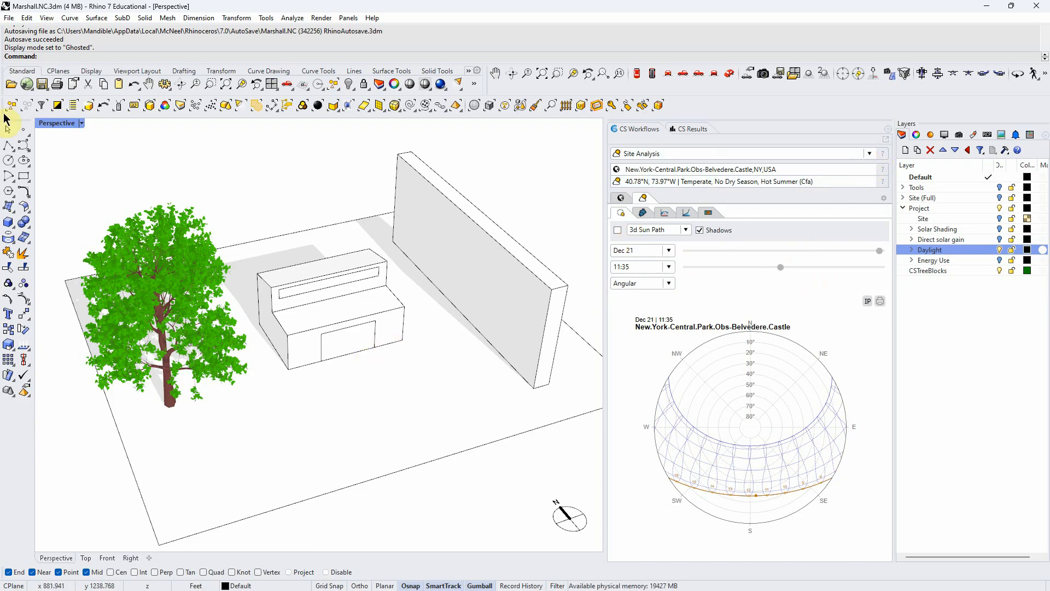
# - Set the perspective viewport's display mode to Ghosted to view the building without shadows
pyautogui.click(81, 123)
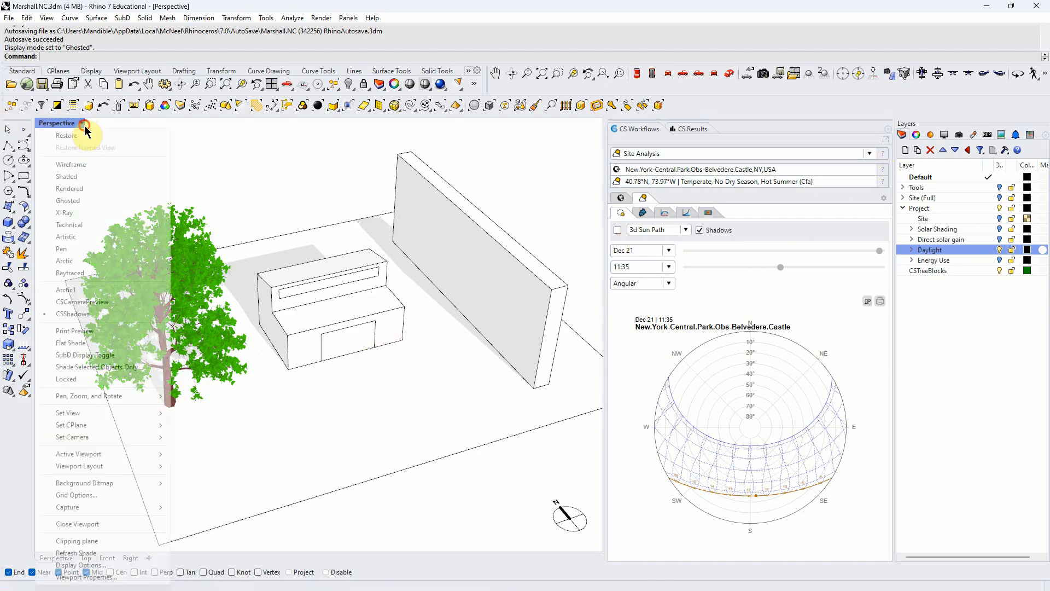
pyautogui.click(68, 201)
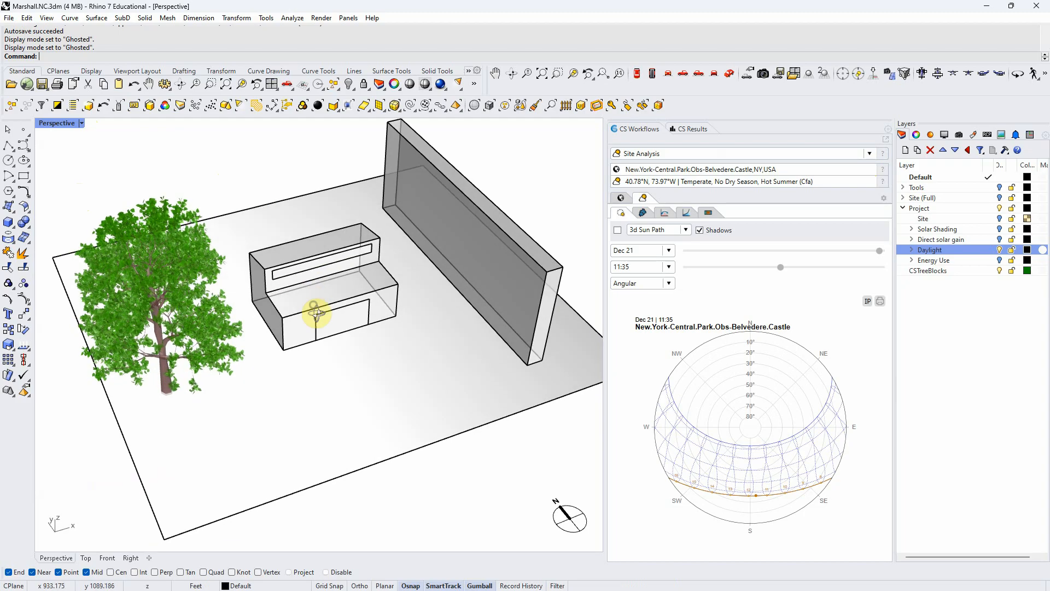
pyautogui.scroll(5, 316, 308)
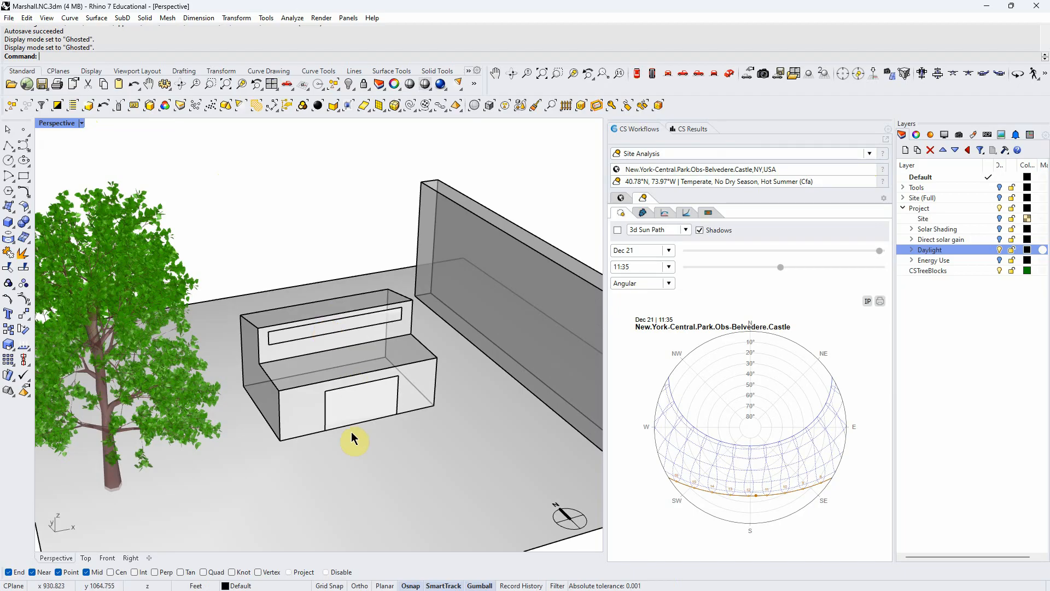
pyautogui.scroll(-4, 352, 438)
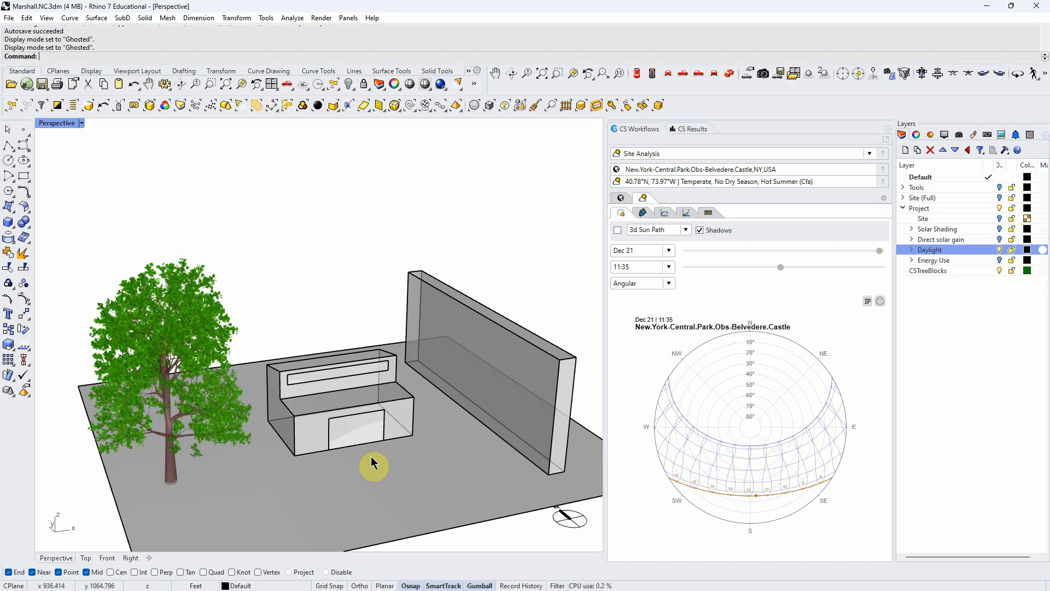
# - Bring the sun shadows back in the viewport and set the study time to 8:49
pyautogui.click(699, 230)
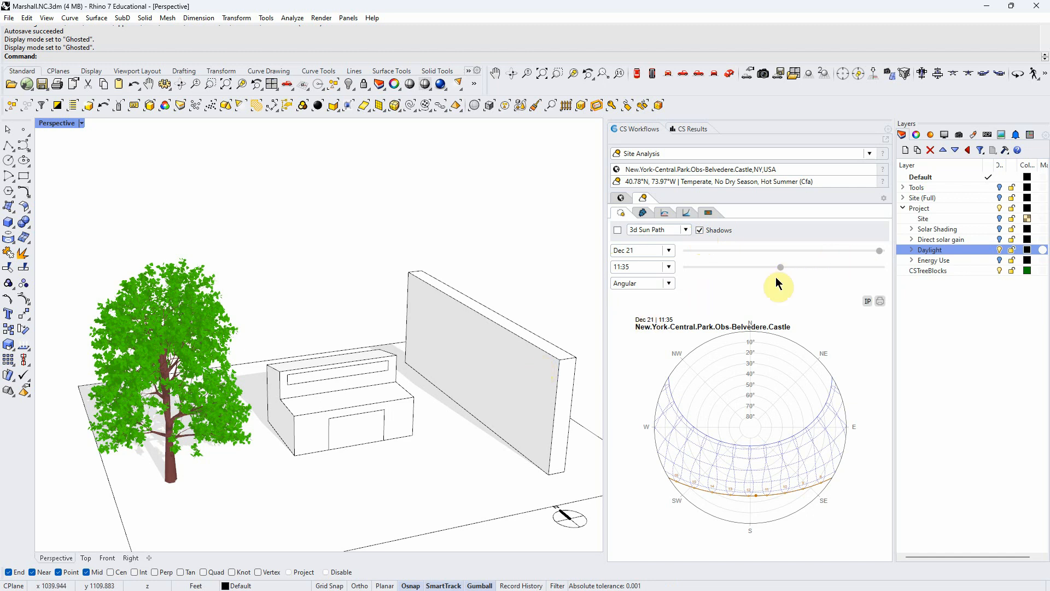
pyautogui.moveTo(778, 268); pyautogui.dragTo(757, 270)
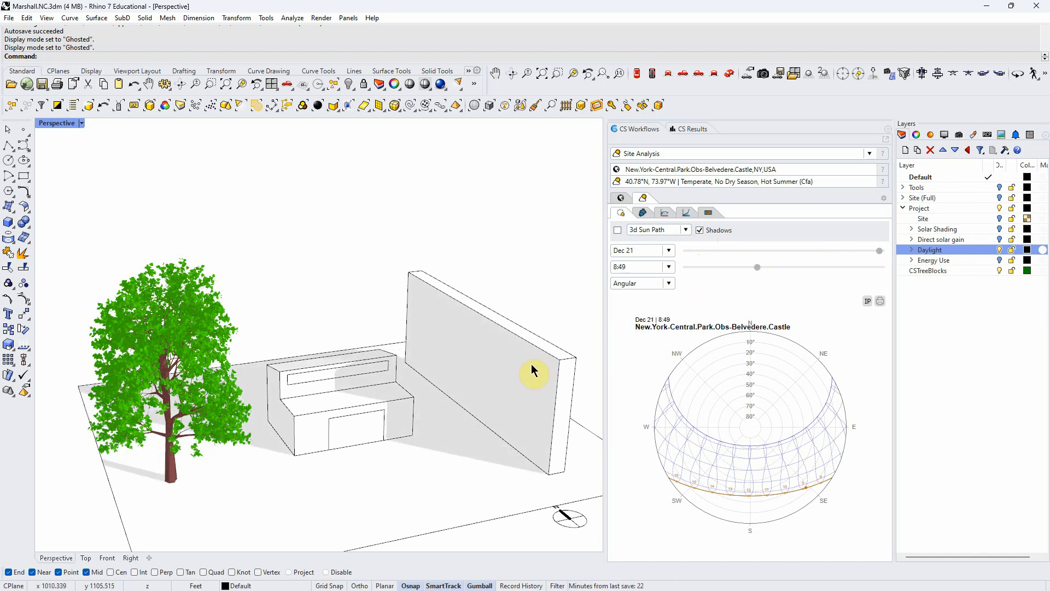
pyautogui.press('ctrl')
pyautogui.press('ctrl')
pyautogui.press('ctrl')
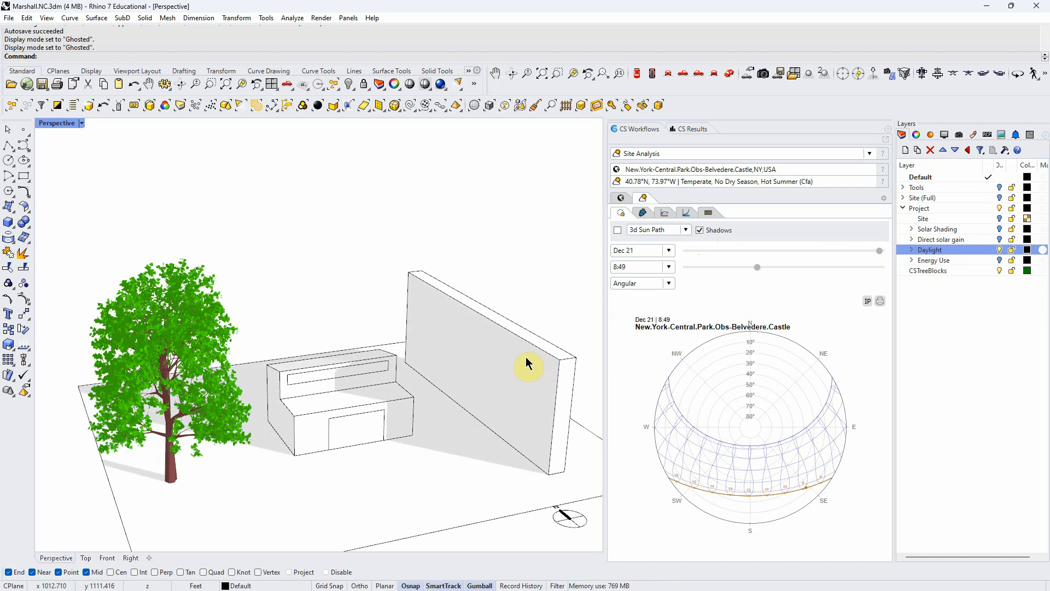
pyautogui.press('ctrl')
pyautogui.press('ctrl')
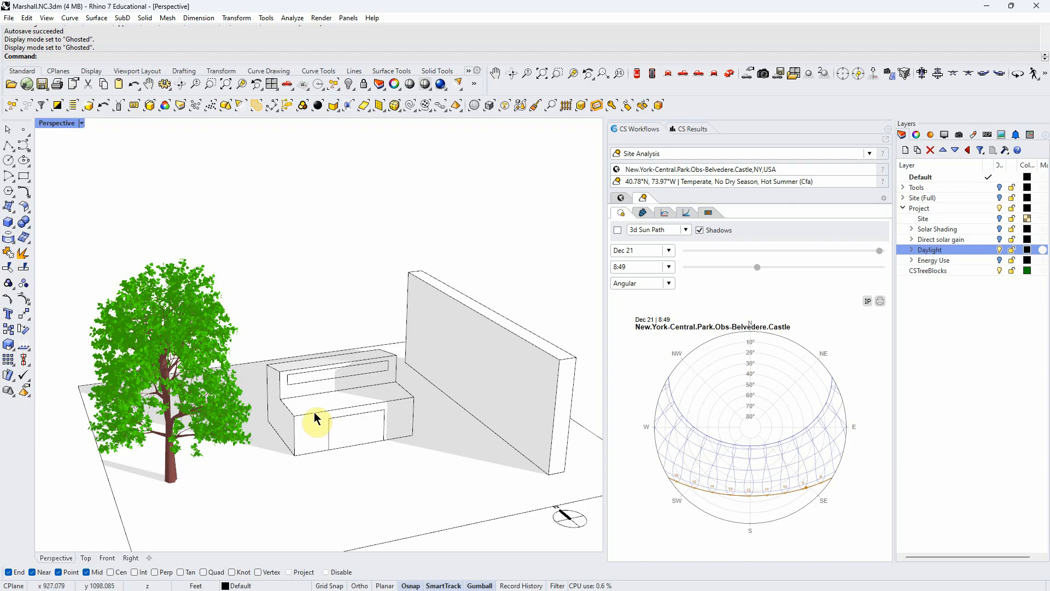
pyautogui.press('ctrl')
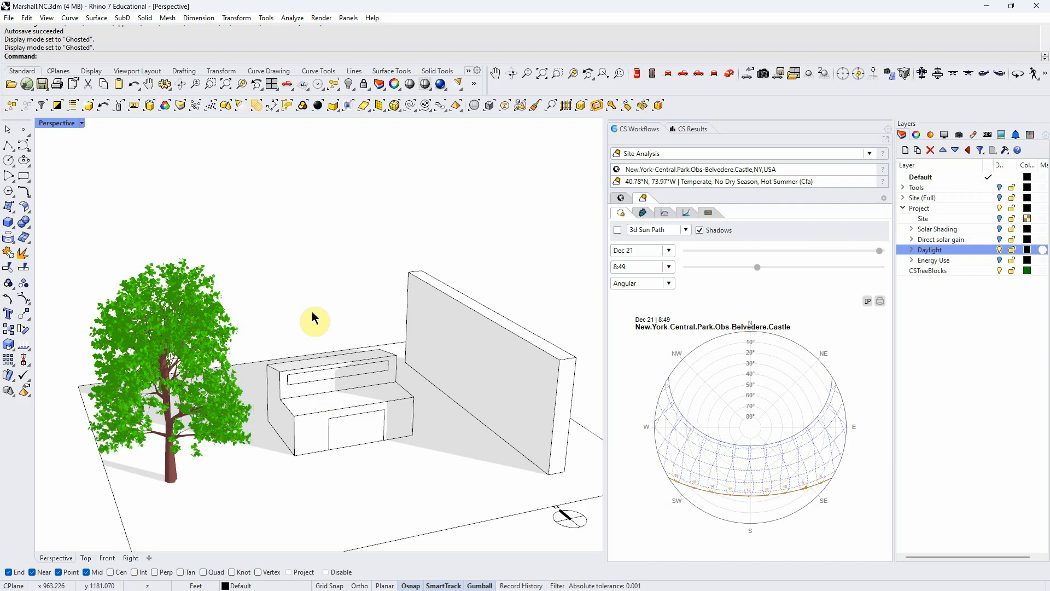
# - Turn off the sun shadows to return the viewport to the translucent building display
pyautogui.moveTo(312, 313); pyautogui.dragTo(317, 317, button='right')
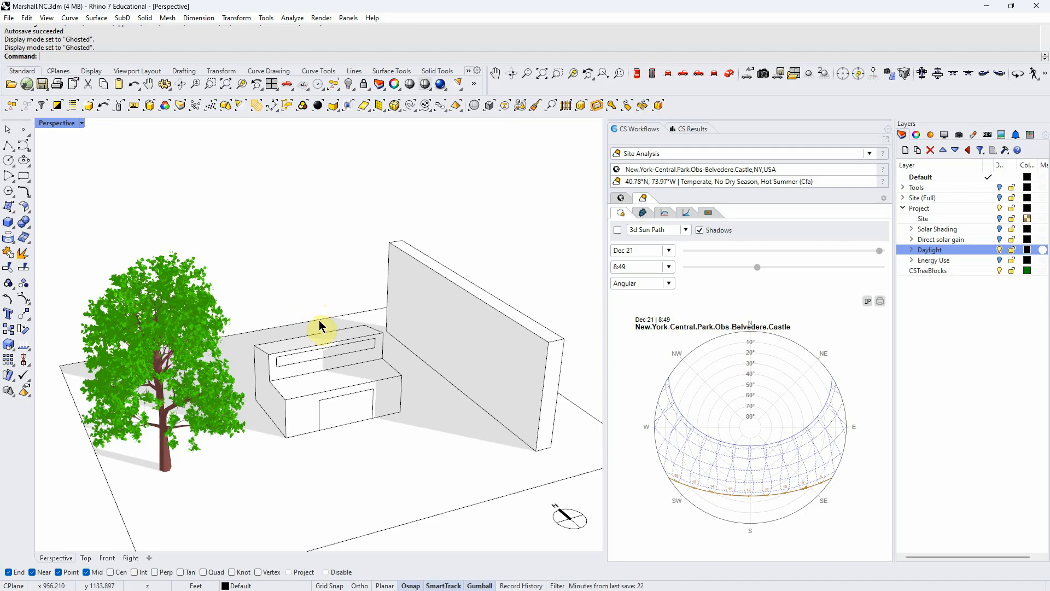
pyautogui.click(700, 231)
pyautogui.scroll(2, 368, 401)
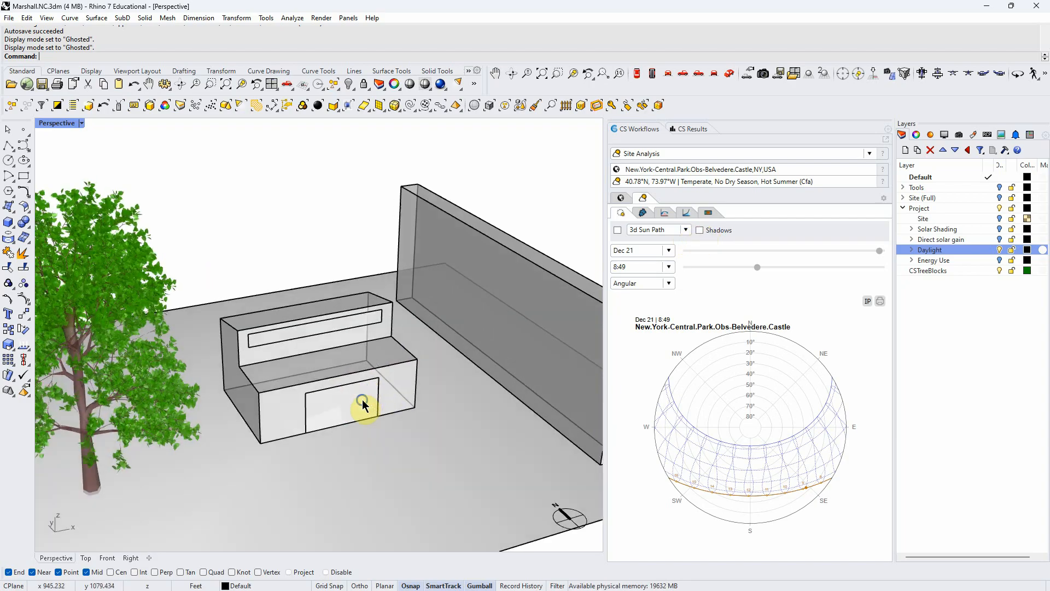
pyautogui.scroll(2, 300, 416)
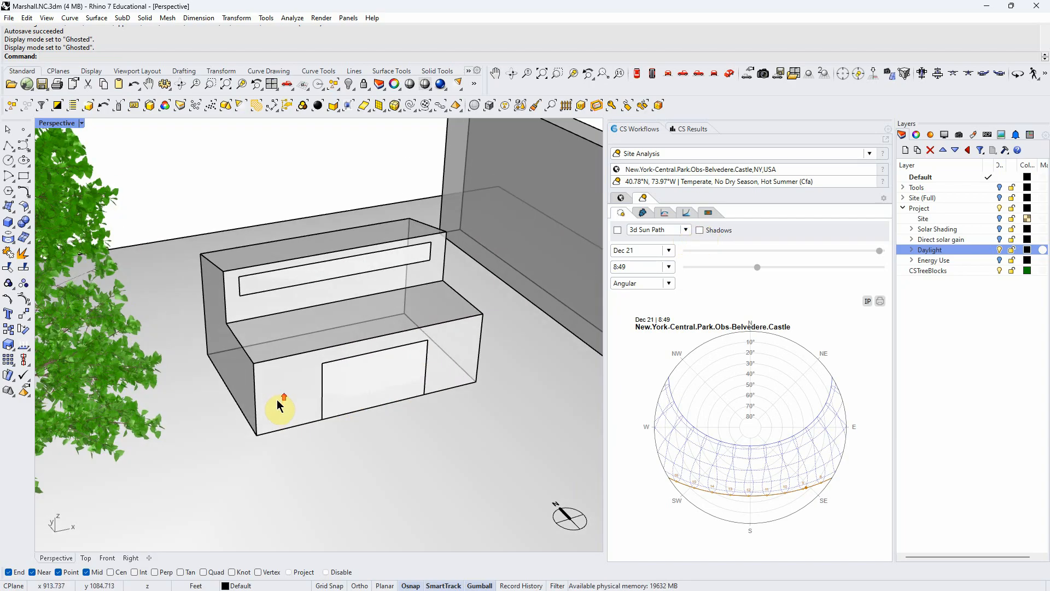
# - Create a rectangular plane at the building's base, from its back corner to the diagonally opposite front corner
pyautogui.click(16, 214)
pyautogui.click(16, 213)
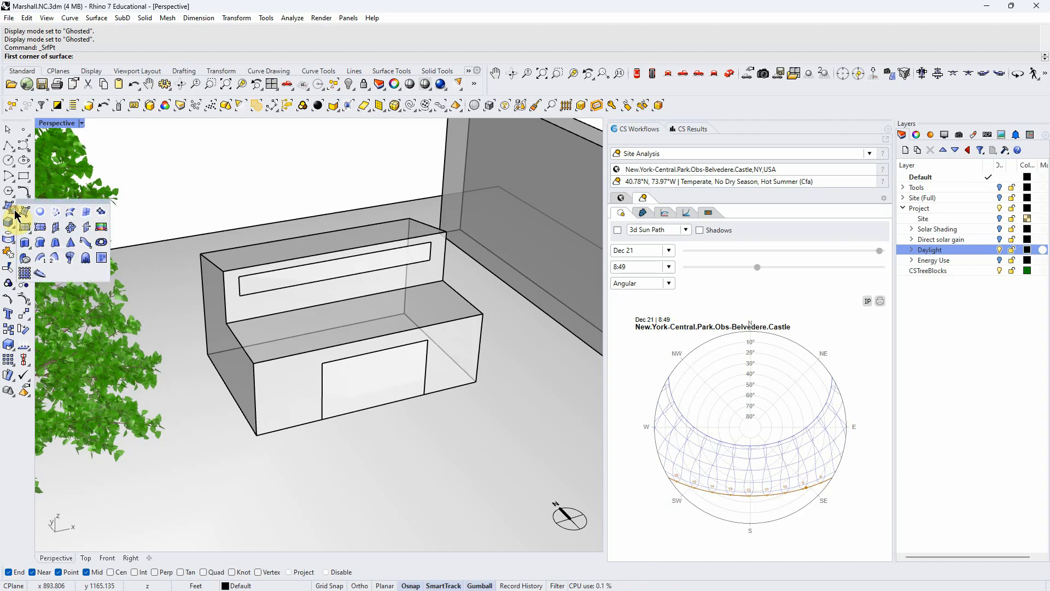
pyautogui.click(24, 227)
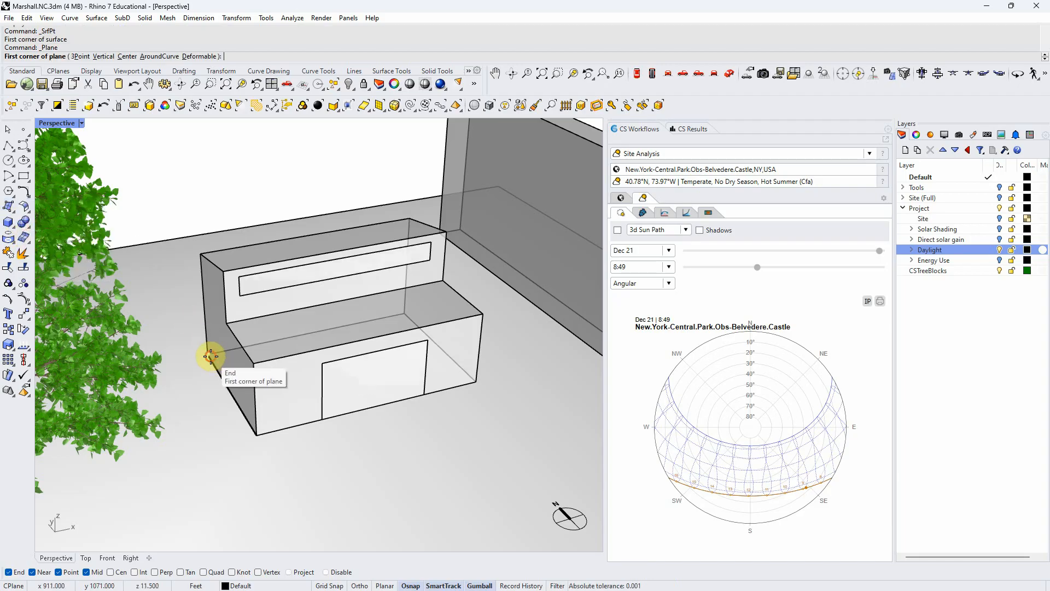
pyautogui.click(210, 356)
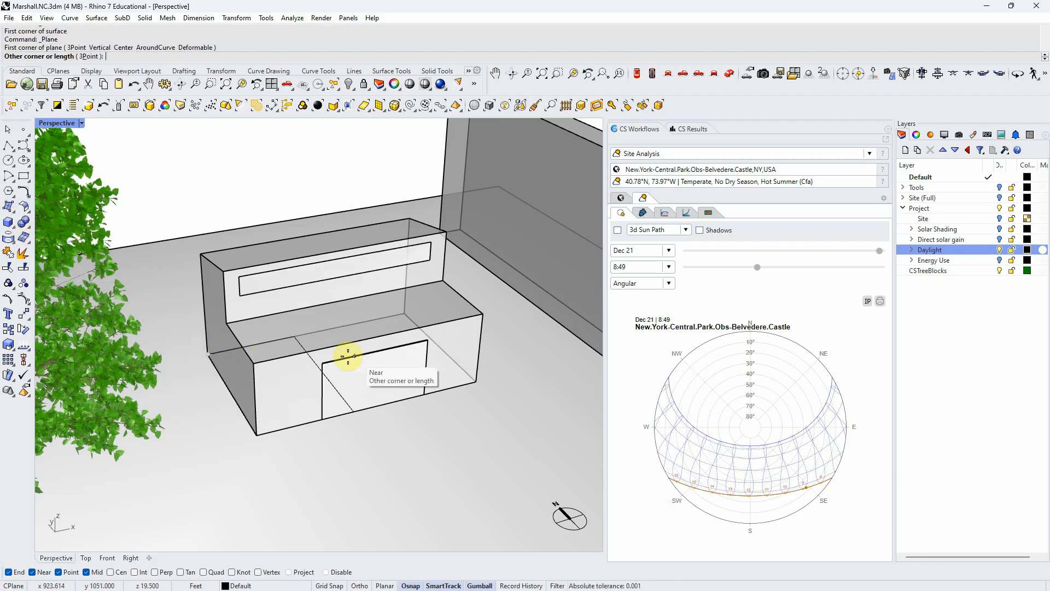
pyautogui.click(473, 378)
# - Select the new floor plane and scale it inward in both directions so its edges sit inside the exterior walls
pyautogui.click(455, 365)
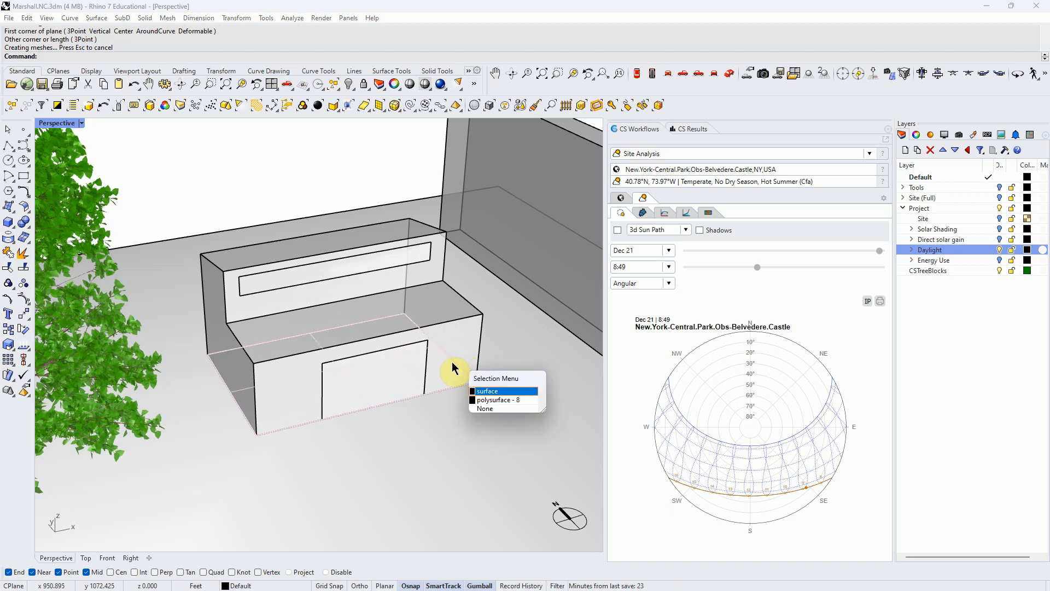
pyautogui.click(493, 391)
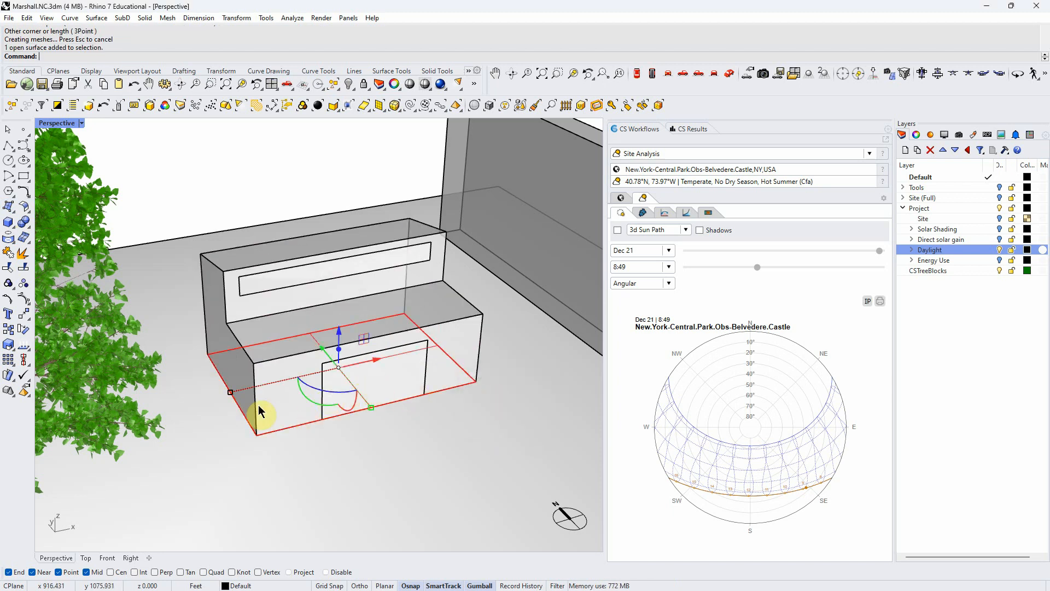
pyautogui.moveTo(232, 394); pyautogui.dragTo(246, 390)
pyautogui.moveTo(371, 411); pyautogui.dragTo(366, 404)
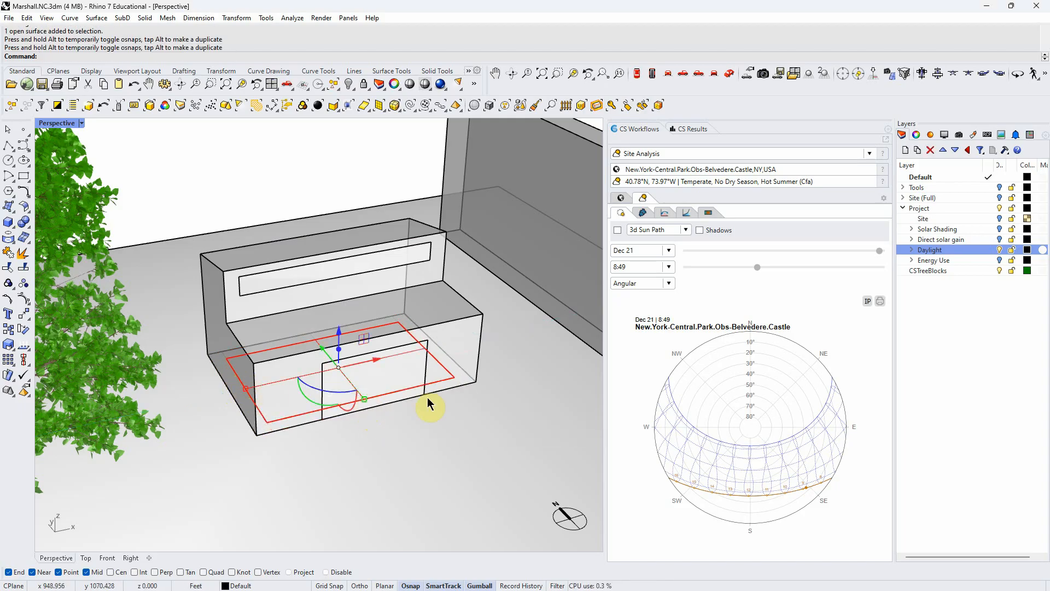
pyautogui.click(447, 369)
pyautogui.click(424, 418)
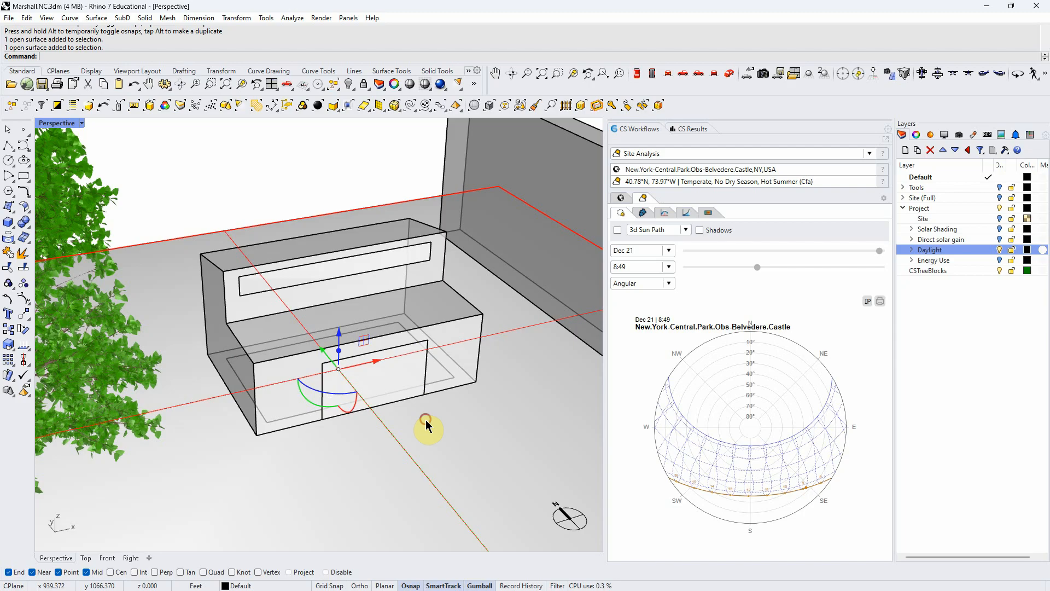
pyautogui.click(406, 388)
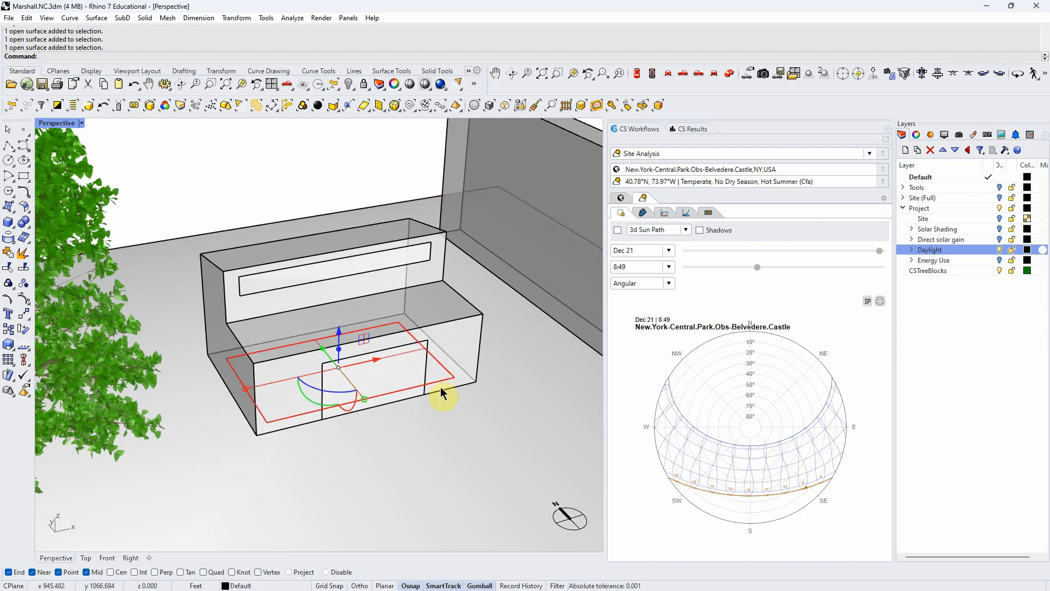
pyautogui.moveTo(424, 418); pyautogui.dragTo(441, 410, button='right')
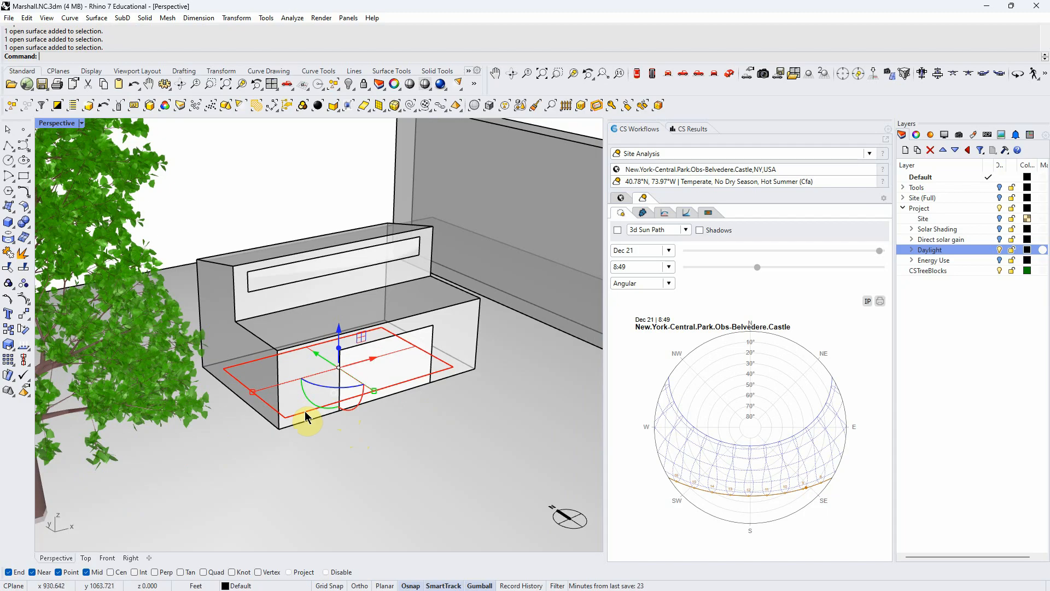
pyautogui.moveTo(306, 417); pyautogui.dragTo(354, 446, button='right')
pyautogui.press('ctrl')
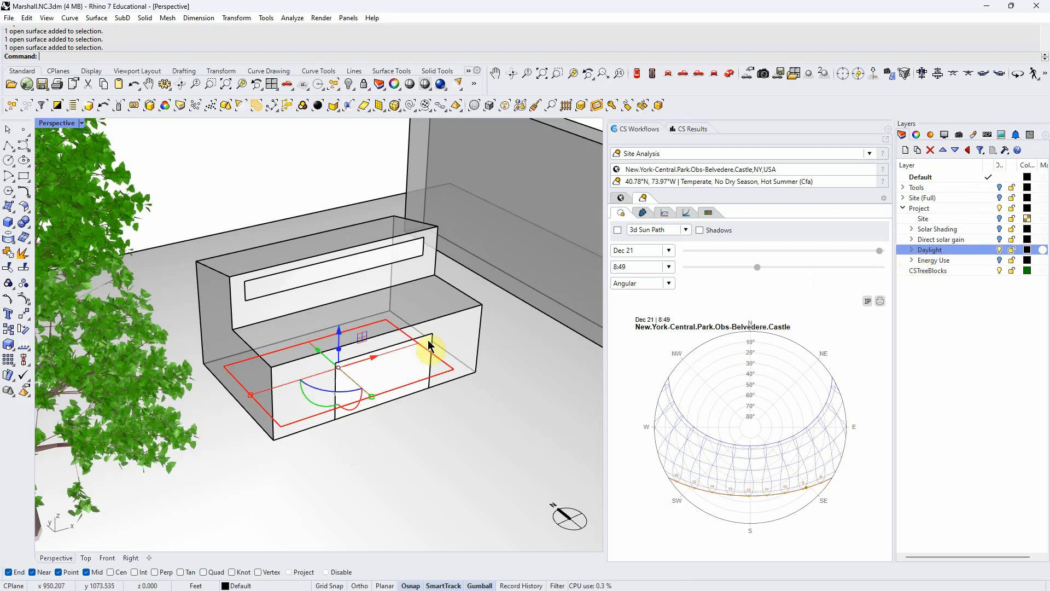
# - Create a sublayer named Worksurface under the Daylight layer
pyautogui.click(911, 250)
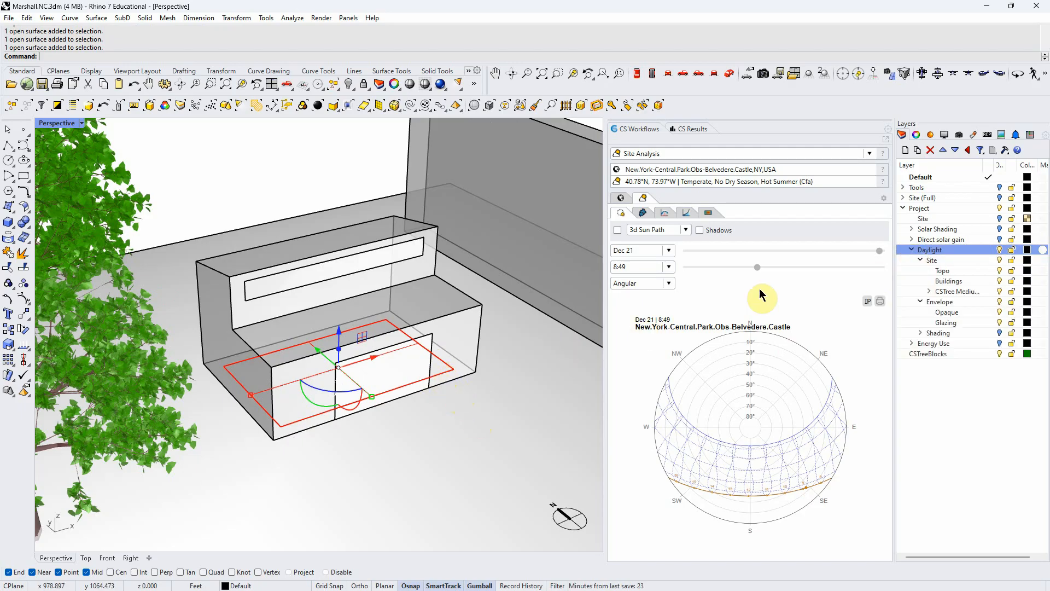
pyautogui.doubleClick(934, 262)
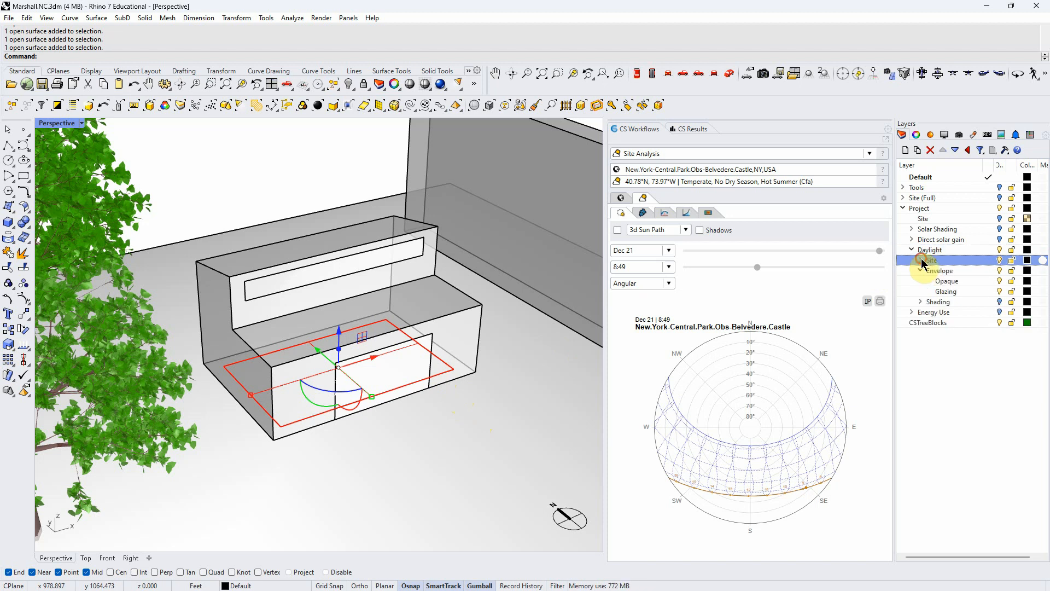
pyautogui.click(949, 272)
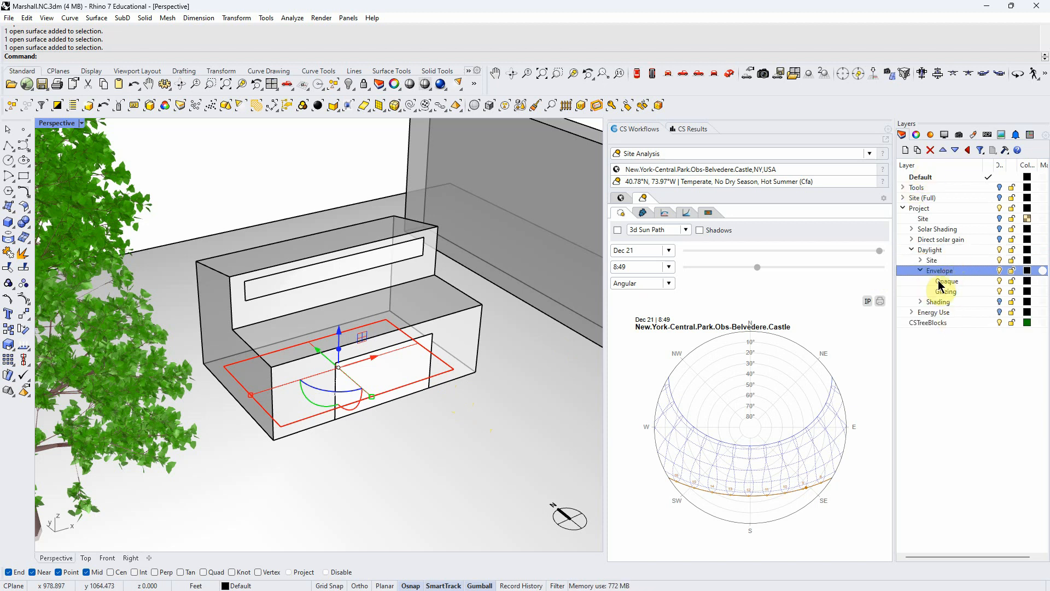
pyautogui.click(920, 271)
pyautogui.click(929, 250)
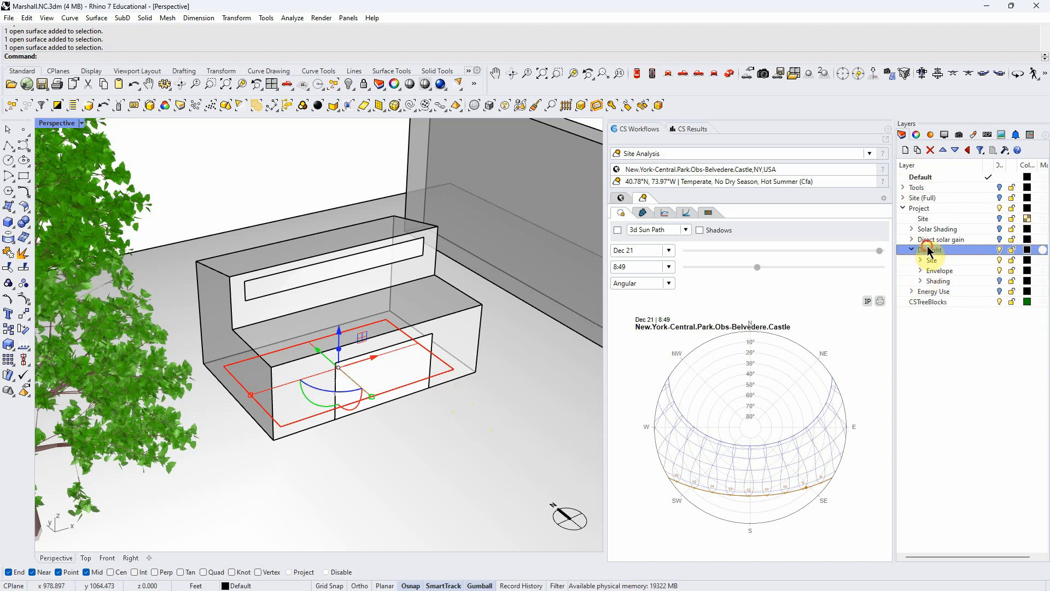
pyautogui.click(906, 151)
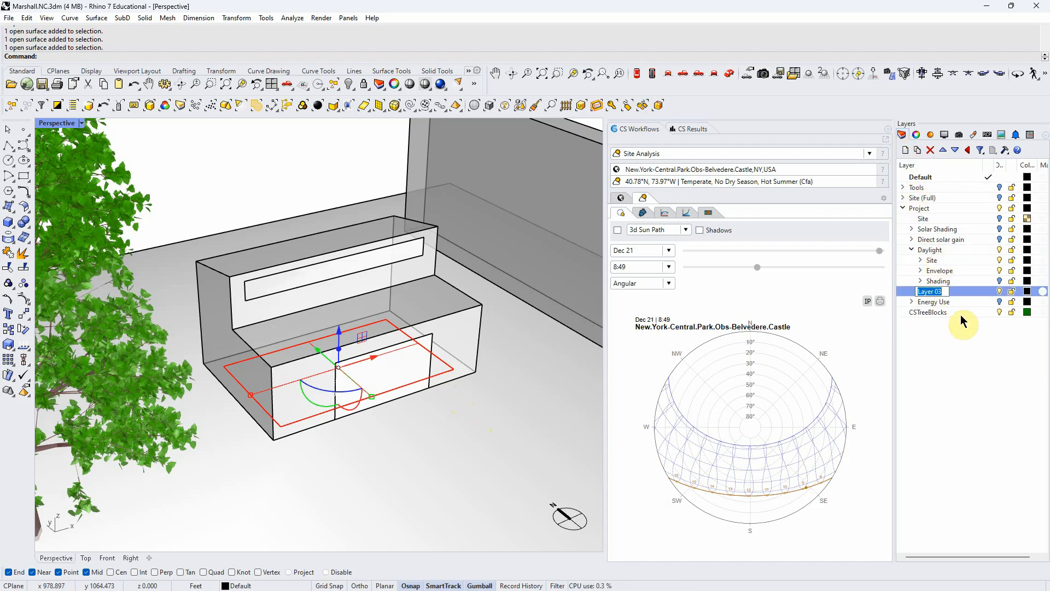
pyautogui.write('Worksuf')
pyautogui.press('BackSpace')
pyautogui.write('rface')
pyautogui.press('Return')
# - Assign the selected floor plane to the Worksurface layer and deselect it
pyautogui.rightClick(961, 292)
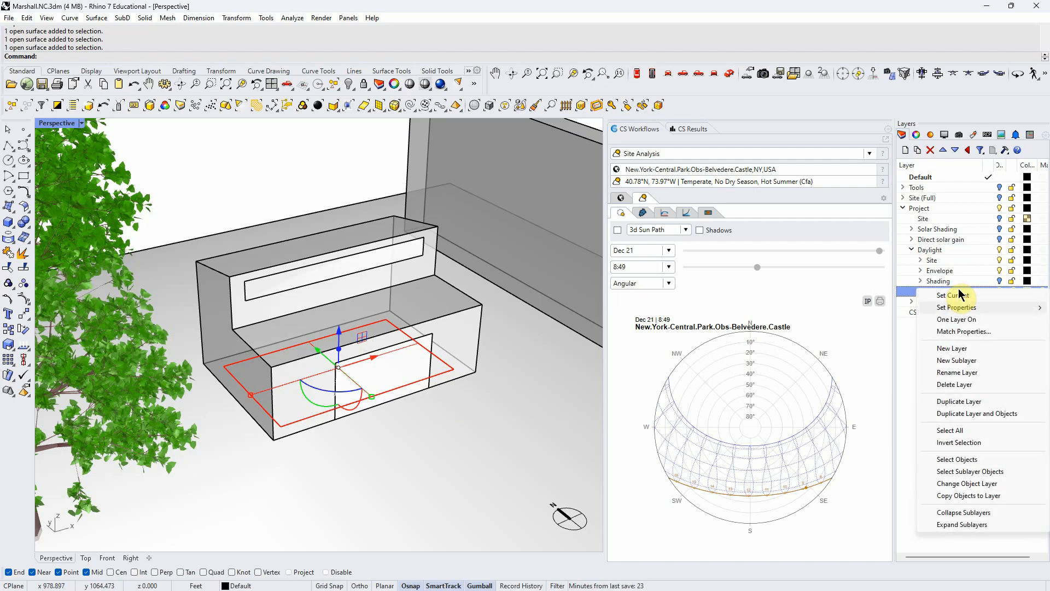
pyautogui.click(963, 483)
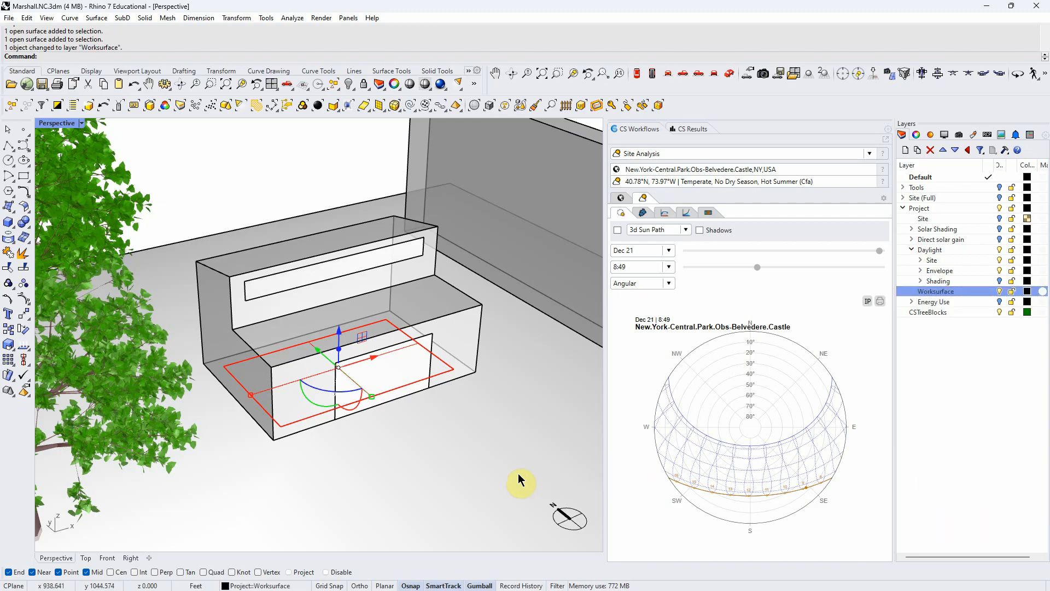
pyautogui.click(471, 484)
pyautogui.click(293, 166)
pyautogui.moveTo(465, 328); pyautogui.dragTo(398, 356, button='right')
pyautogui.scroll(-1, 398, 355)
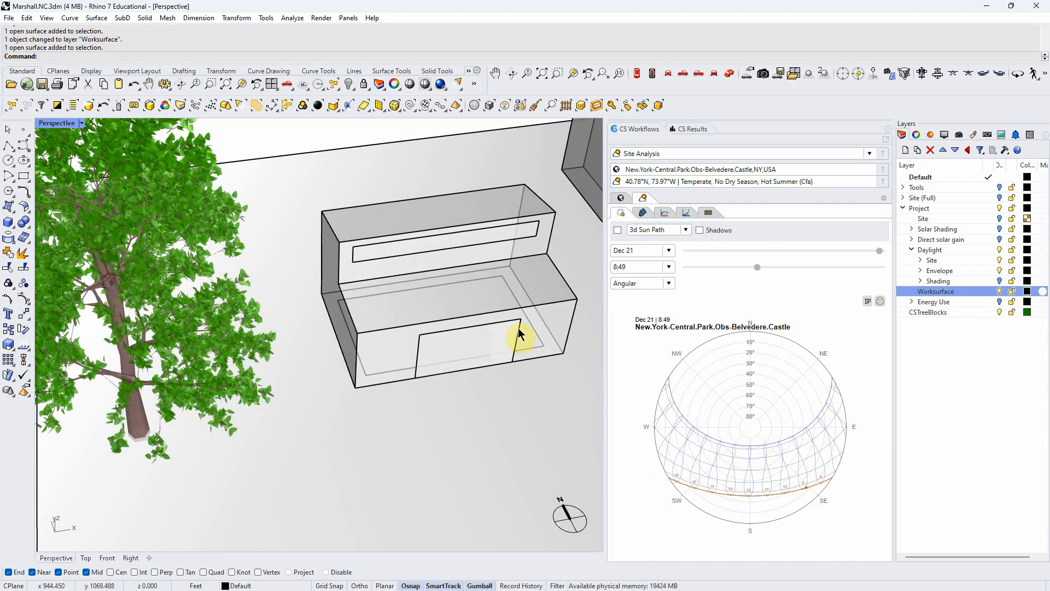
pyautogui.scroll(-2, 533, 345)
pyautogui.scroll(-2, 431, 249)
pyautogui.scroll(3, 433, 329)
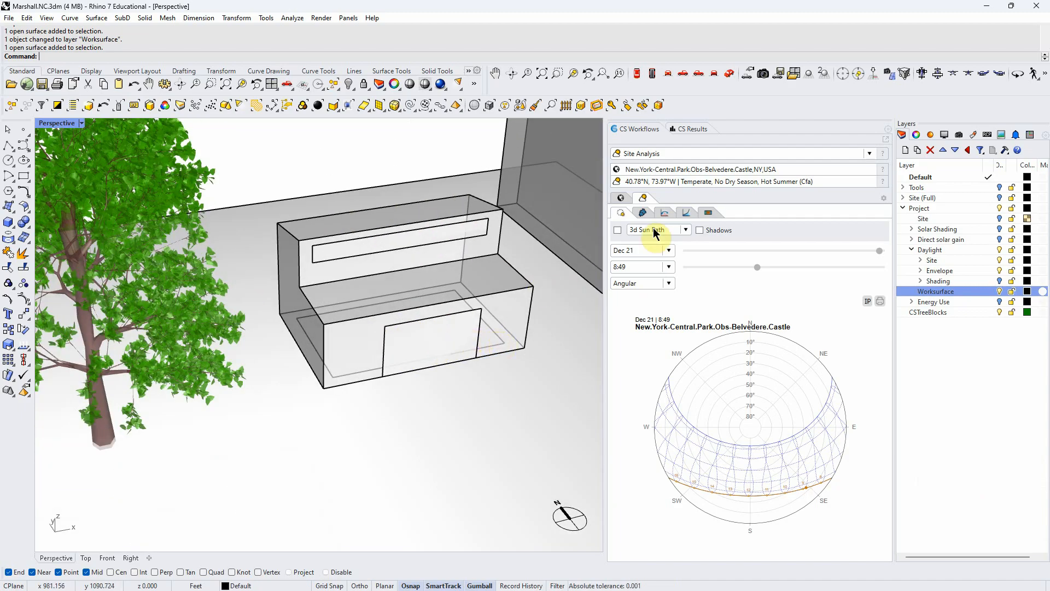
# - Switch the ClimateStudio workflow to Daylight Availability and open the layer material assignments
pyautogui.click(869, 154)
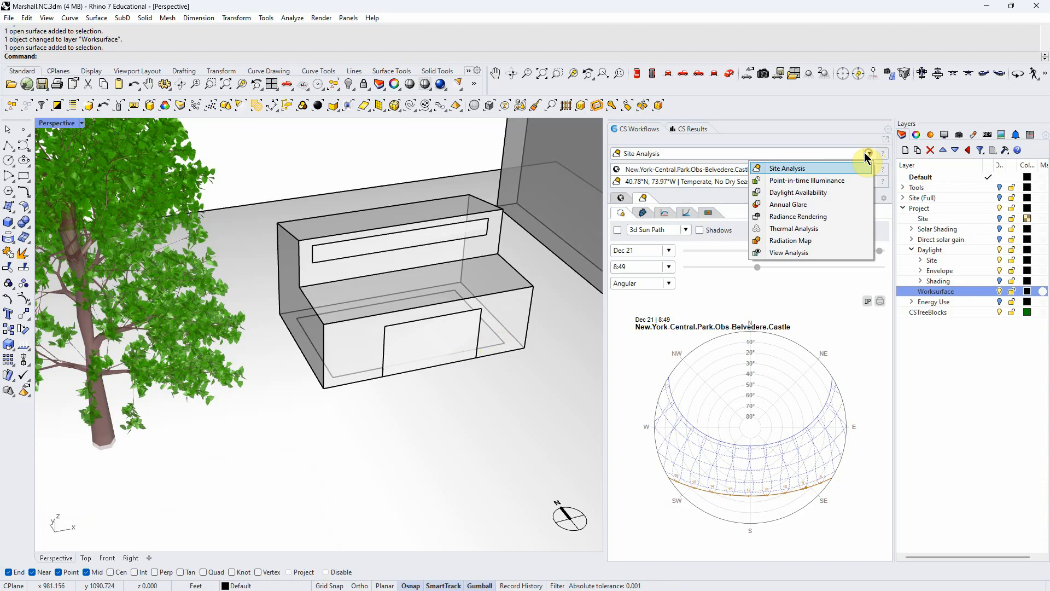
pyautogui.click(798, 192)
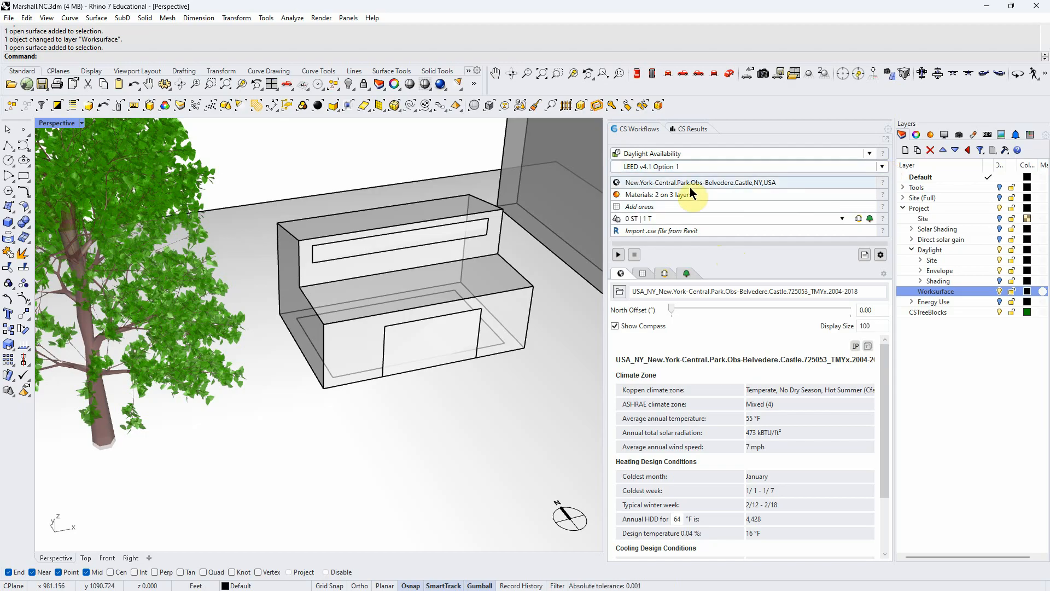
pyautogui.click(647, 197)
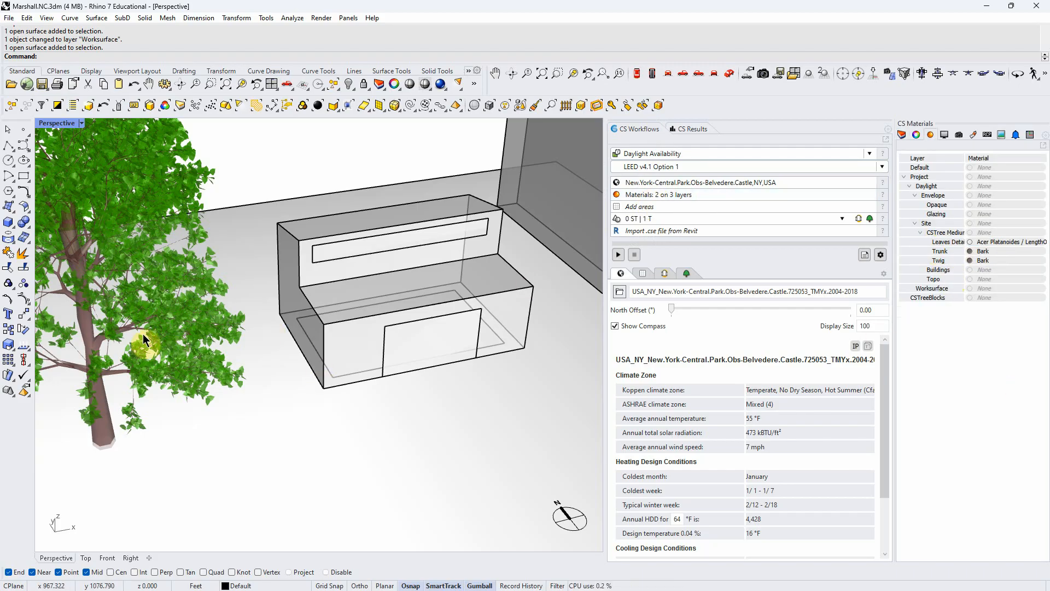
# - Examine the tree density and shape options and the properties of the tree trunk layer's material
pyautogui.click(687, 274)
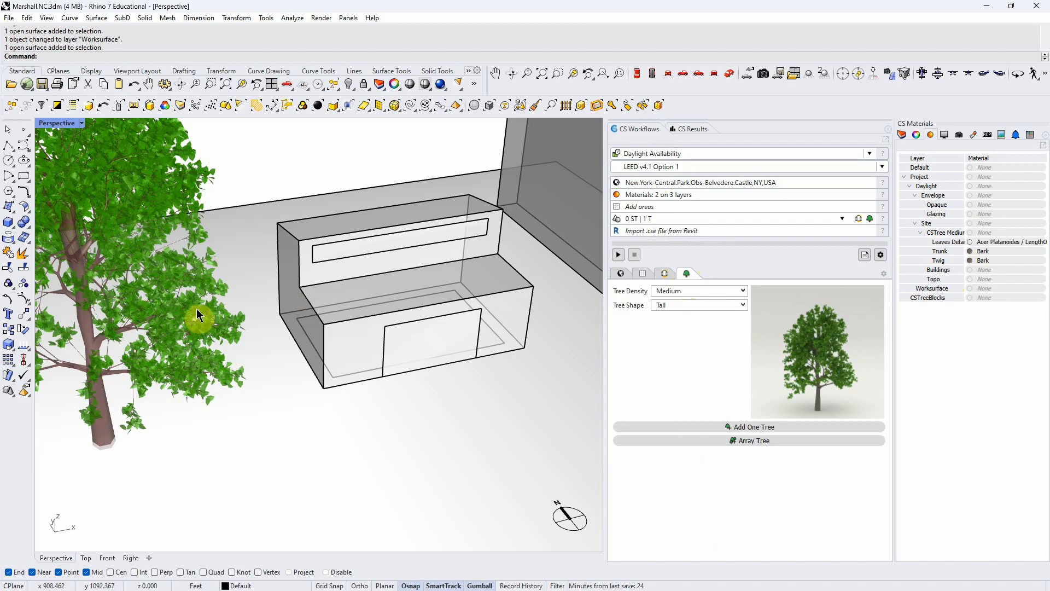
pyautogui.scroll(-2, 382, 374)
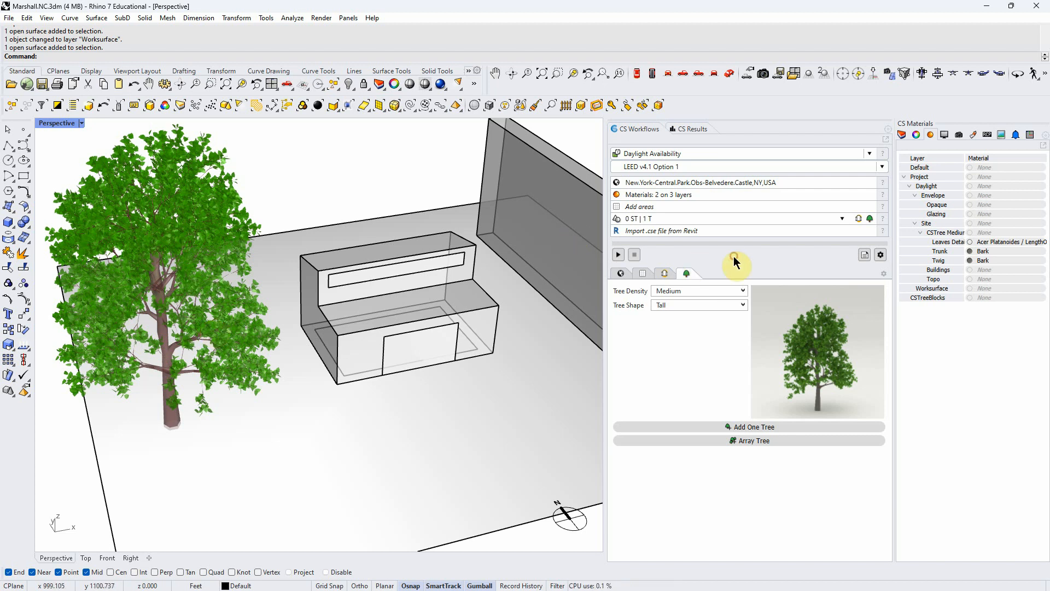
pyautogui.click(1007, 243)
pyautogui.click(1004, 251)
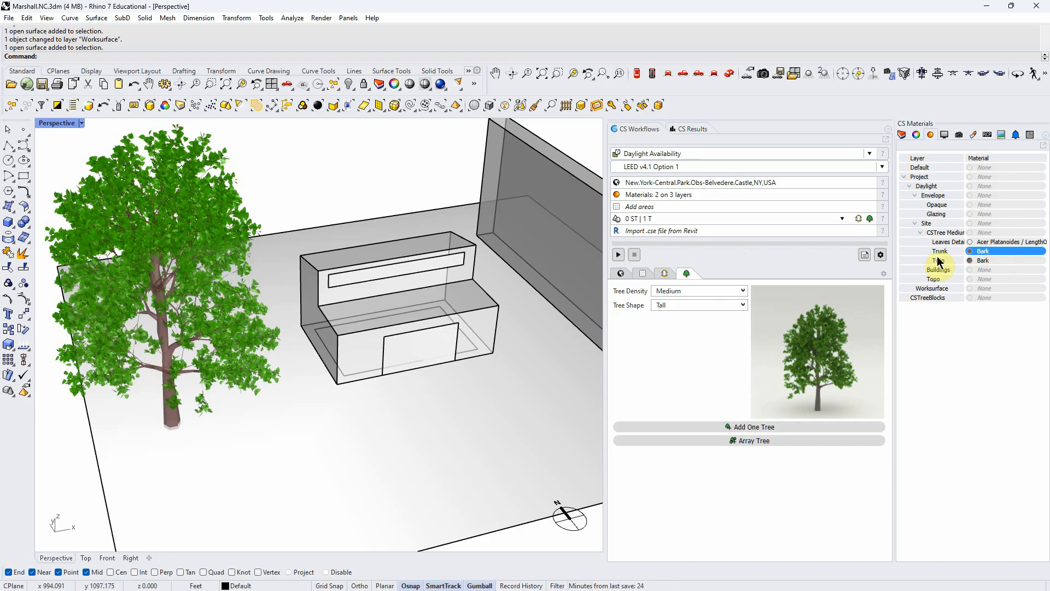
pyautogui.doubleClick(999, 250)
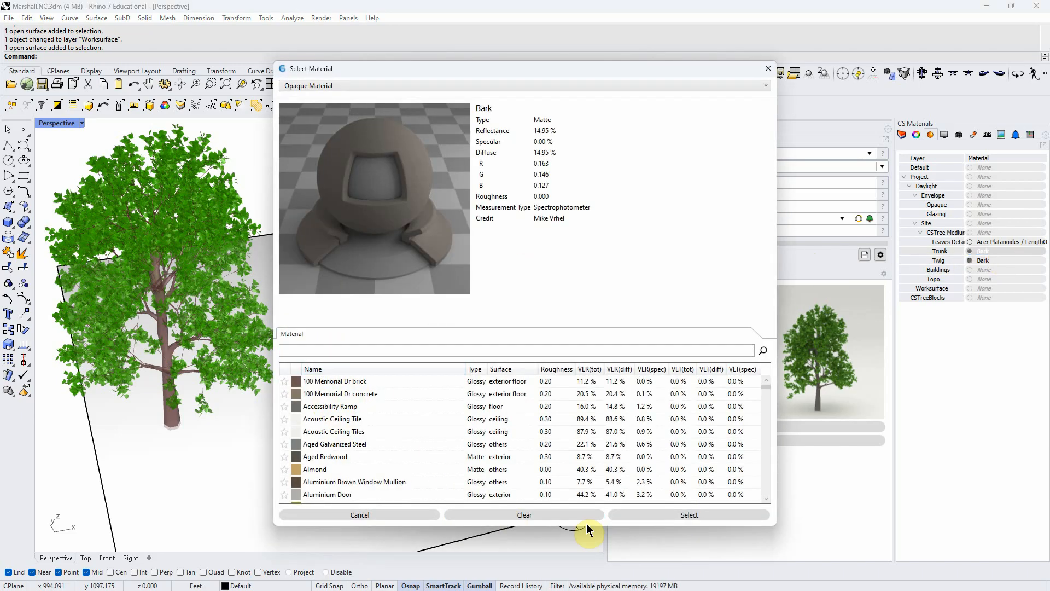
pyautogui.click(428, 519)
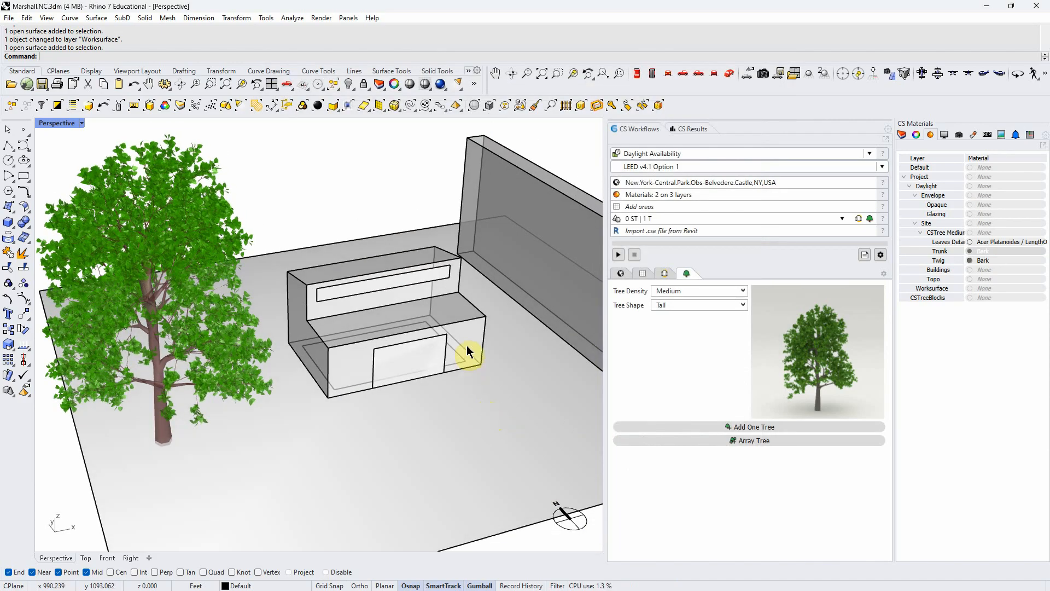
# - Add the floor plane as an occupied area with sensor spacing 3, target inset 1.5 and workplane offset 2.5 feet, and deselect it
pyautogui.click(669, 206)
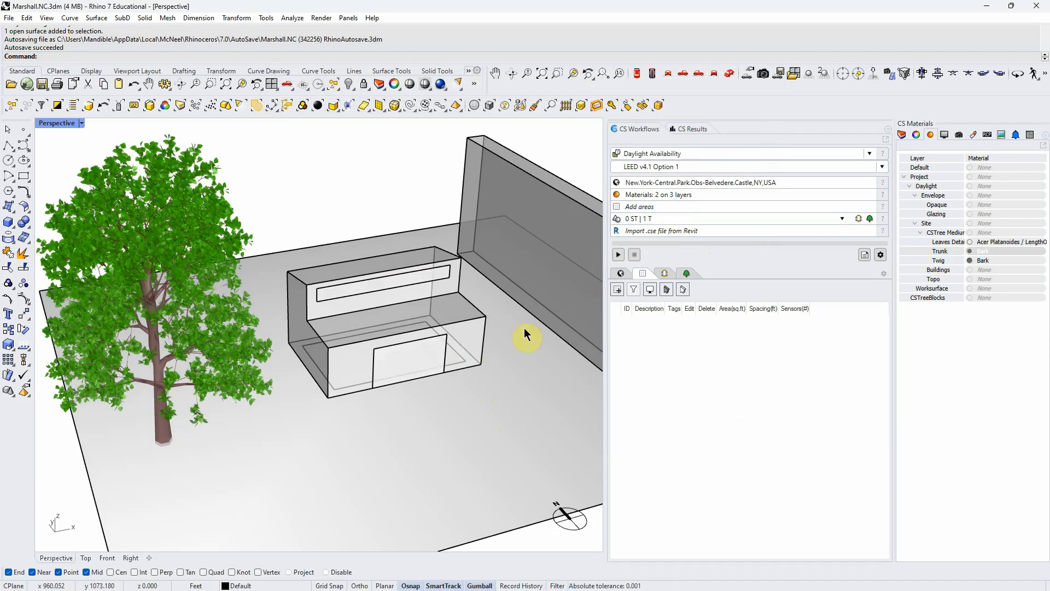
pyautogui.click(458, 357)
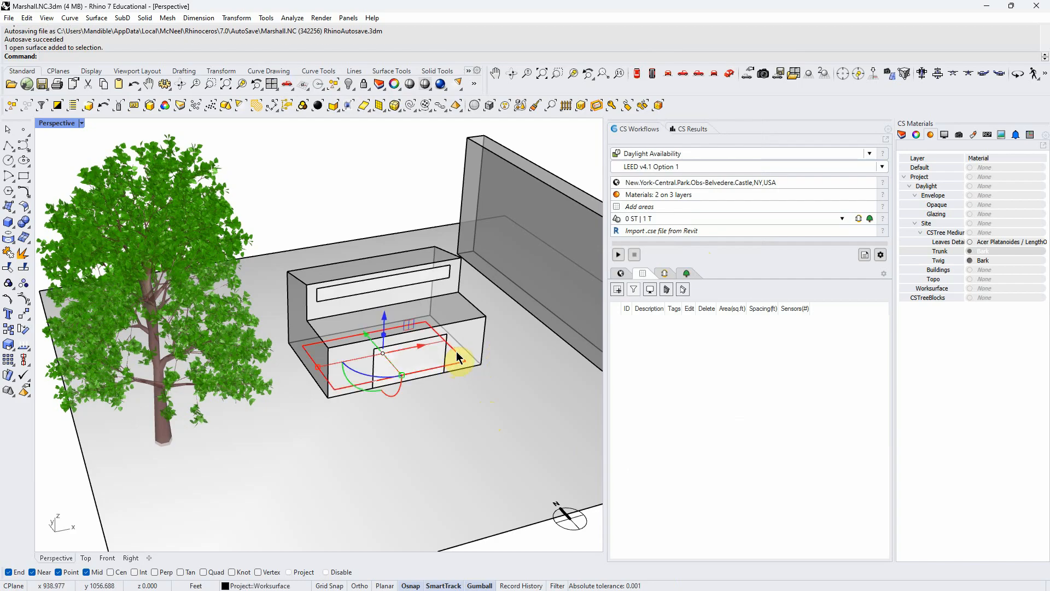
pyautogui.click(617, 288)
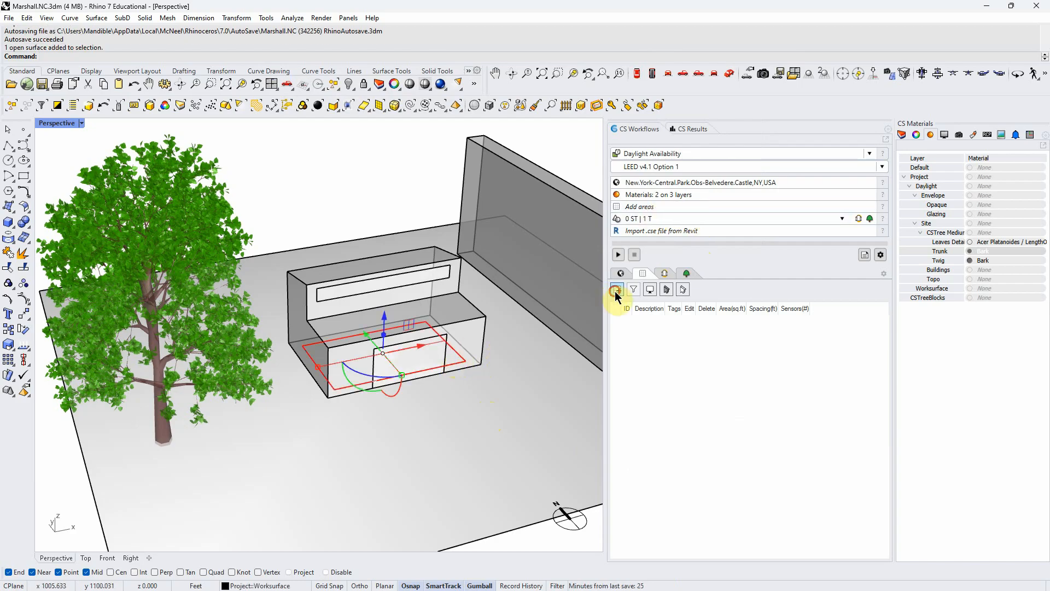
pyautogui.doubleClick(463, 224)
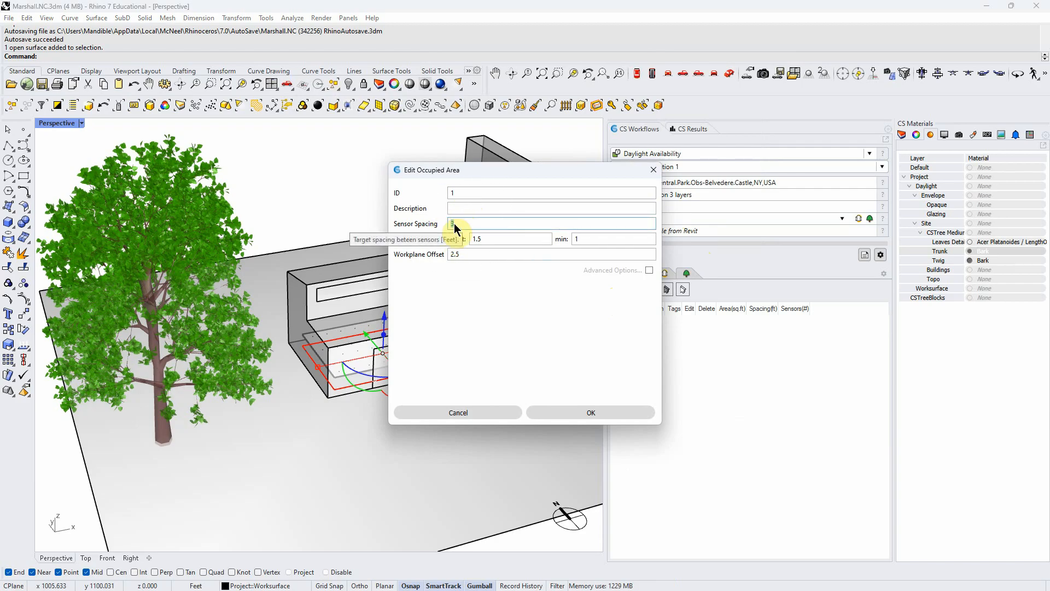
pyautogui.doubleClick(491, 241)
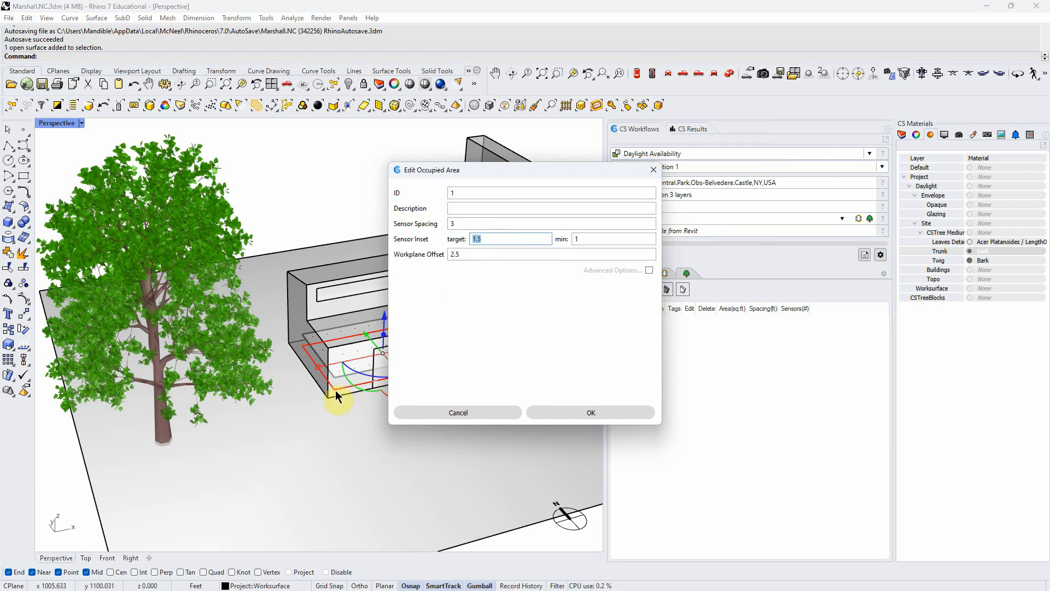
pyautogui.click(486, 237)
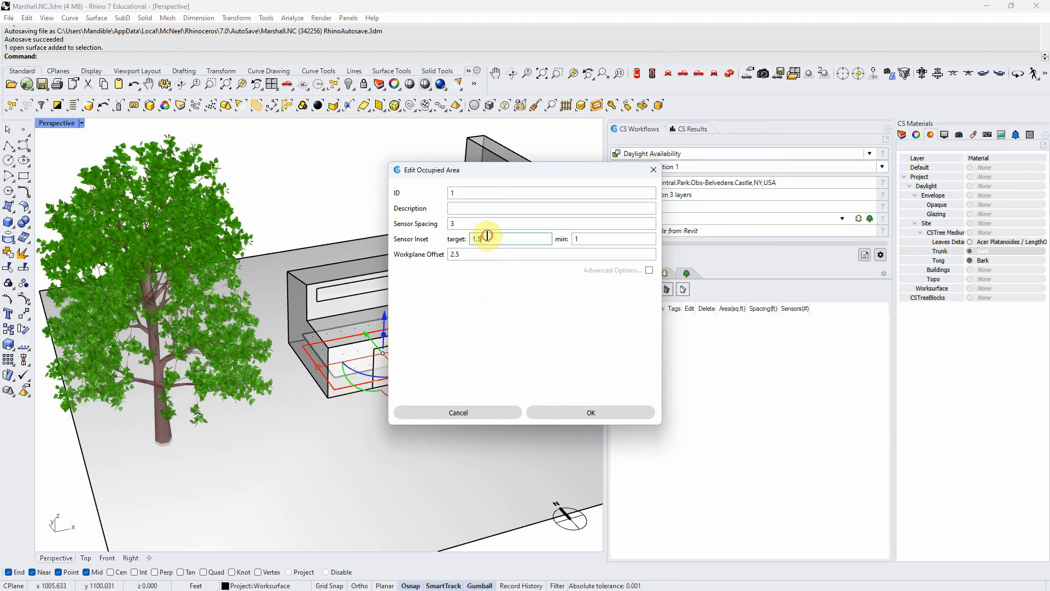
pyautogui.click(457, 252)
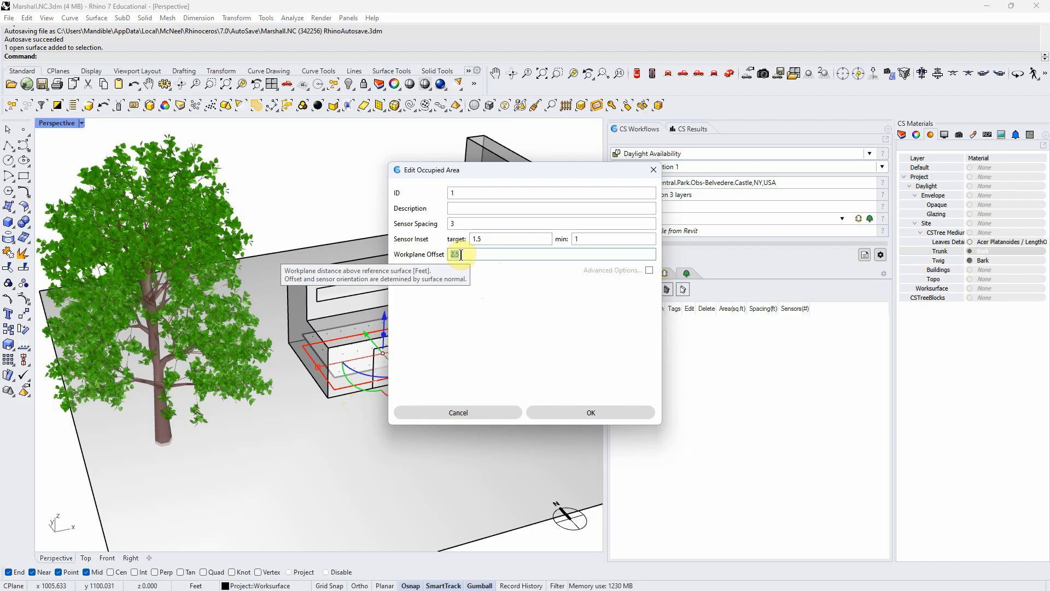
pyautogui.click(494, 409)
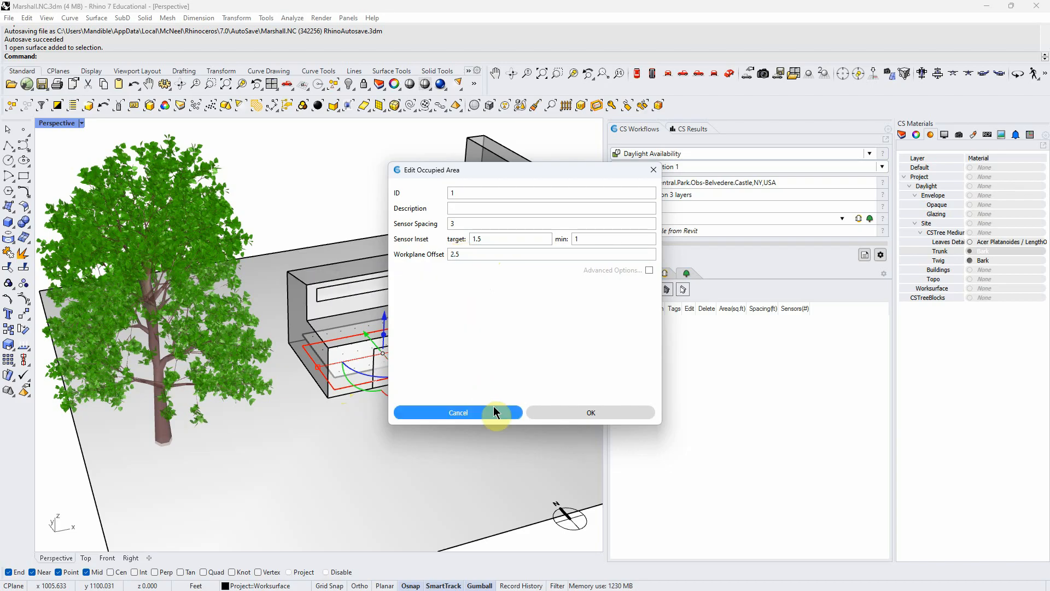
pyautogui.click(568, 414)
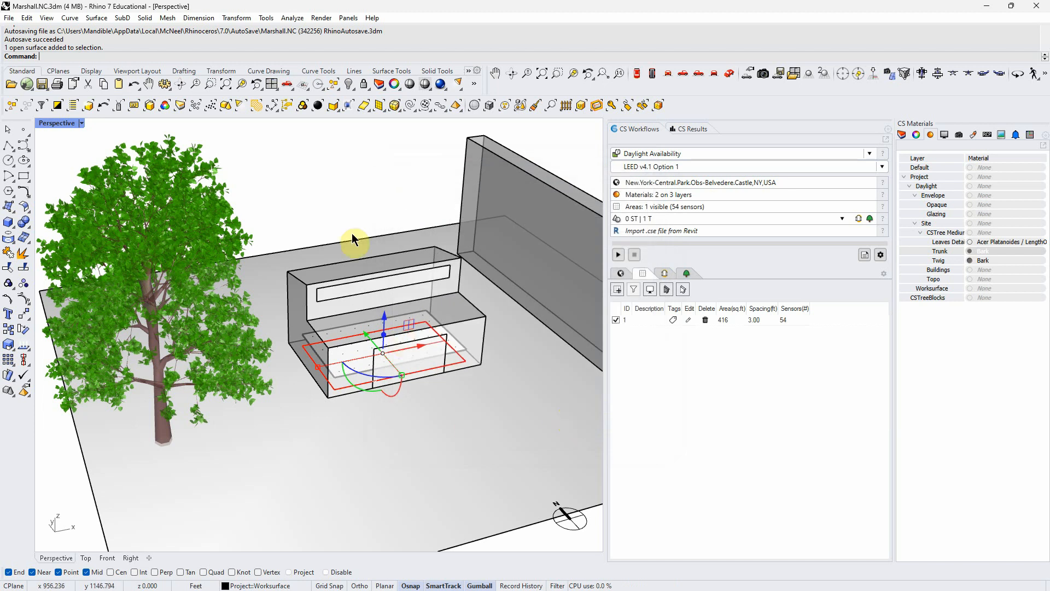
pyautogui.moveTo(422, 438); pyautogui.dragTo(420, 442, button='right')
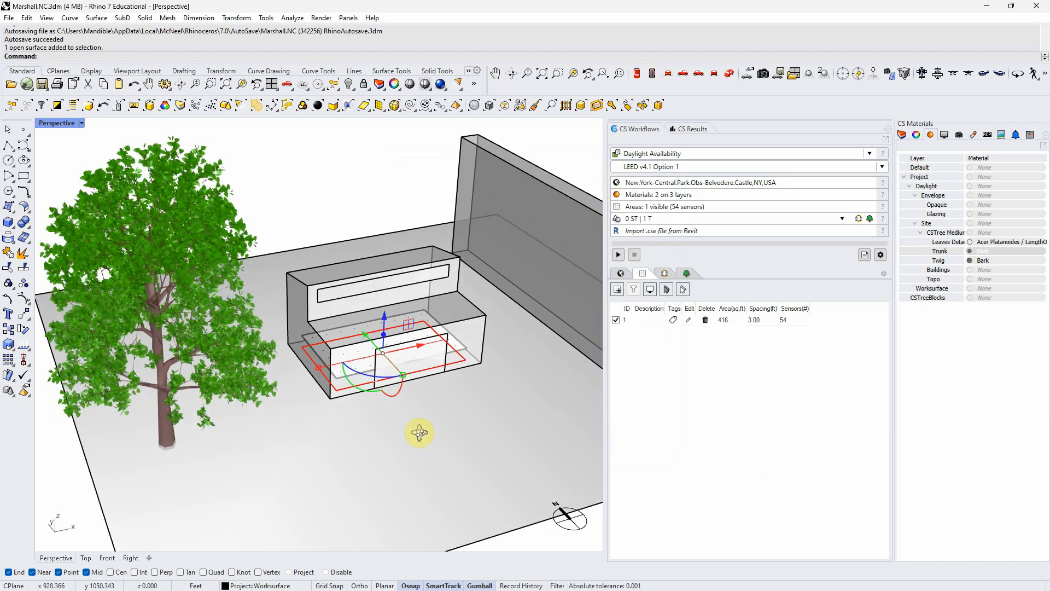
pyautogui.click(349, 207)
# - Rename the ID of the occupied area in the areas list to "first floor"
pyautogui.moveTo(462, 411); pyautogui.dragTo(471, 396, button='right')
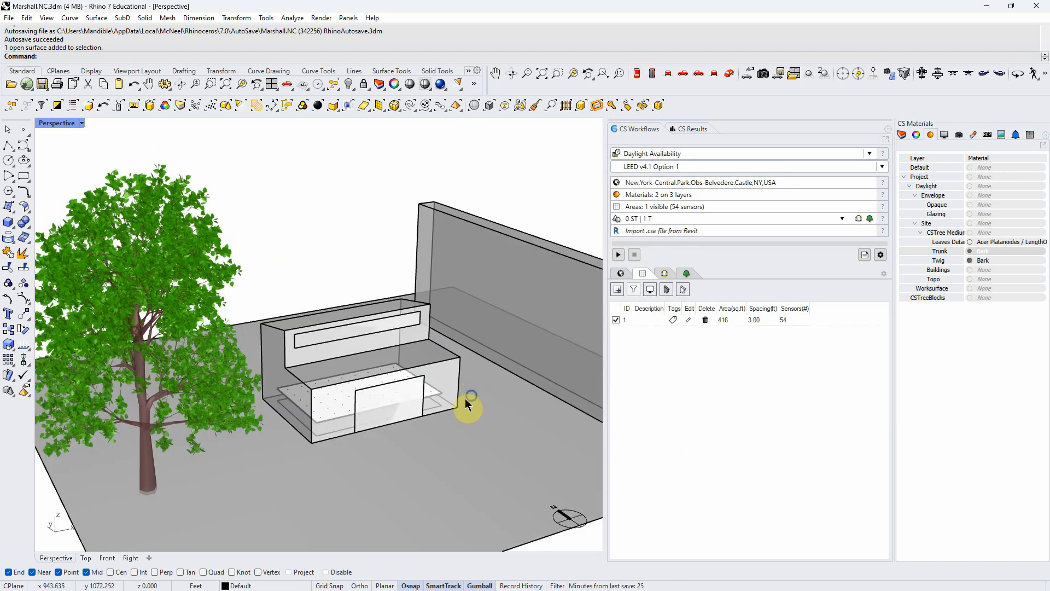
pyautogui.scroll(-4, 317, 395)
pyautogui.moveTo(324, 407); pyautogui.dragTo(320, 426, button='right')
pyautogui.scroll(2, 312, 310)
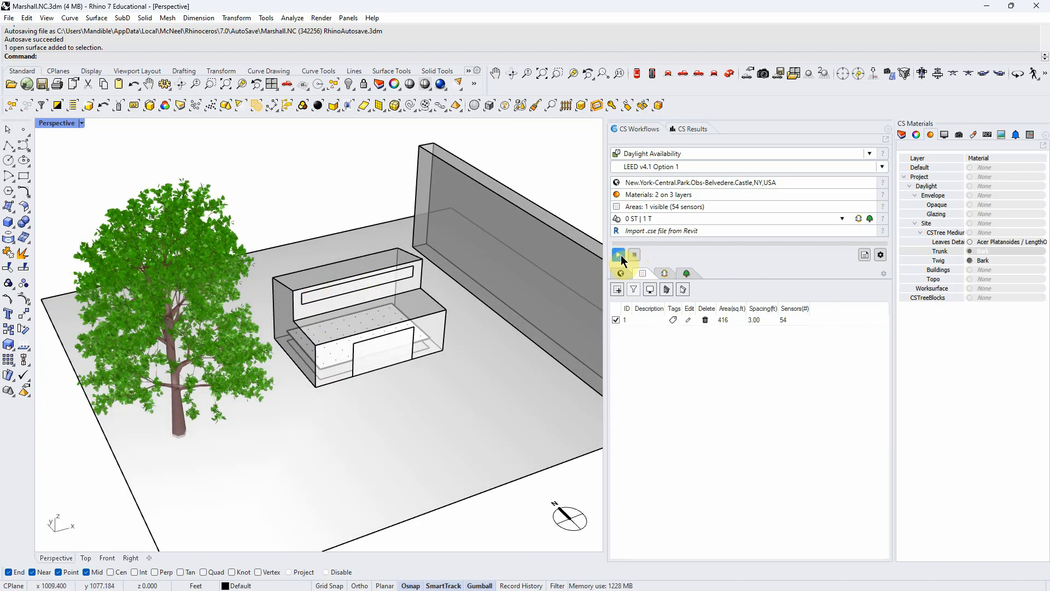
pyautogui.click(629, 320)
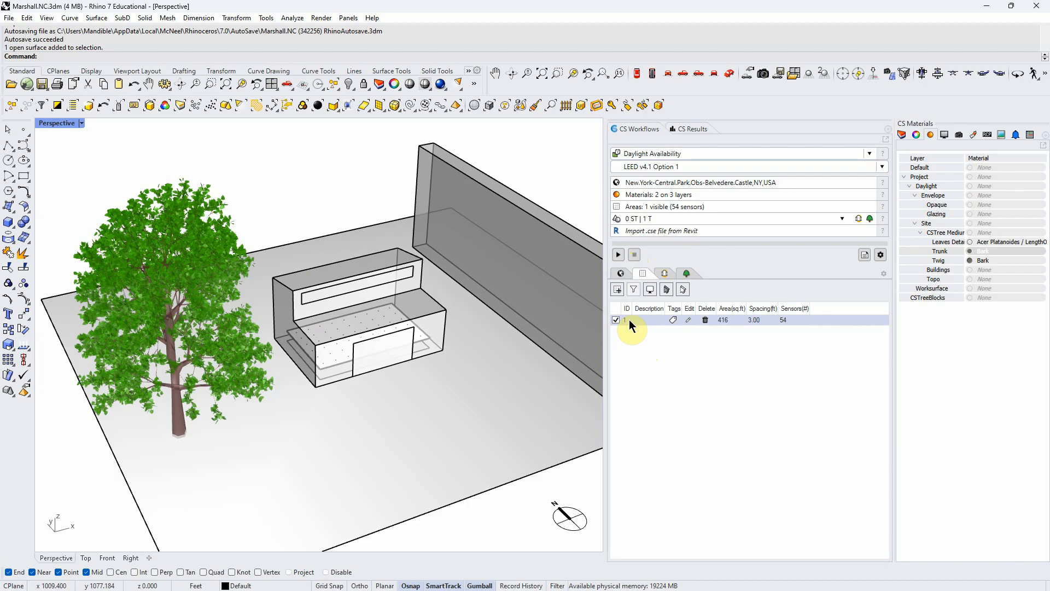
pyautogui.click(629, 320)
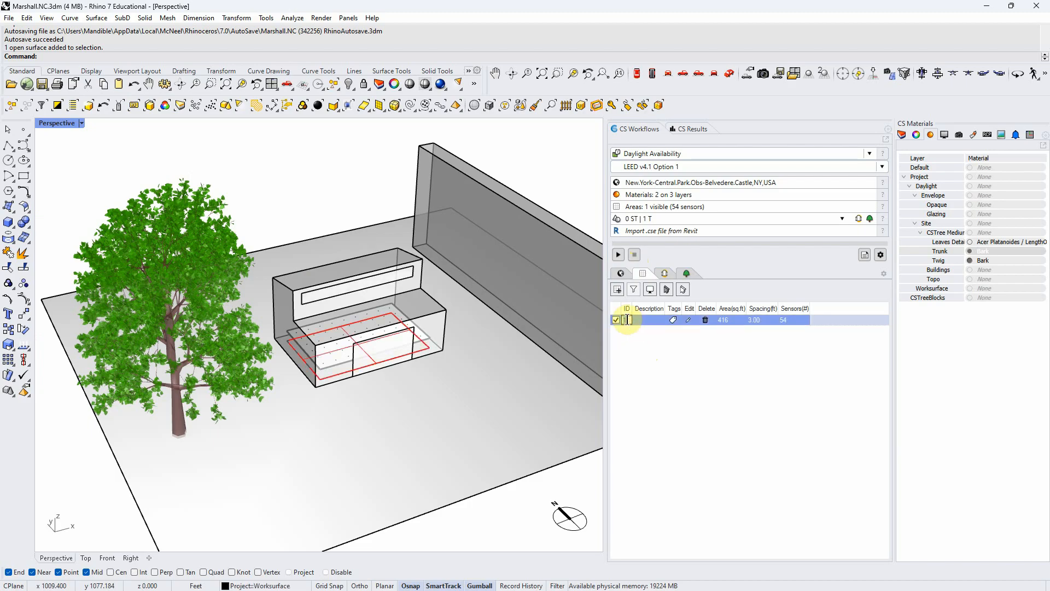
pyautogui.write('first floor')
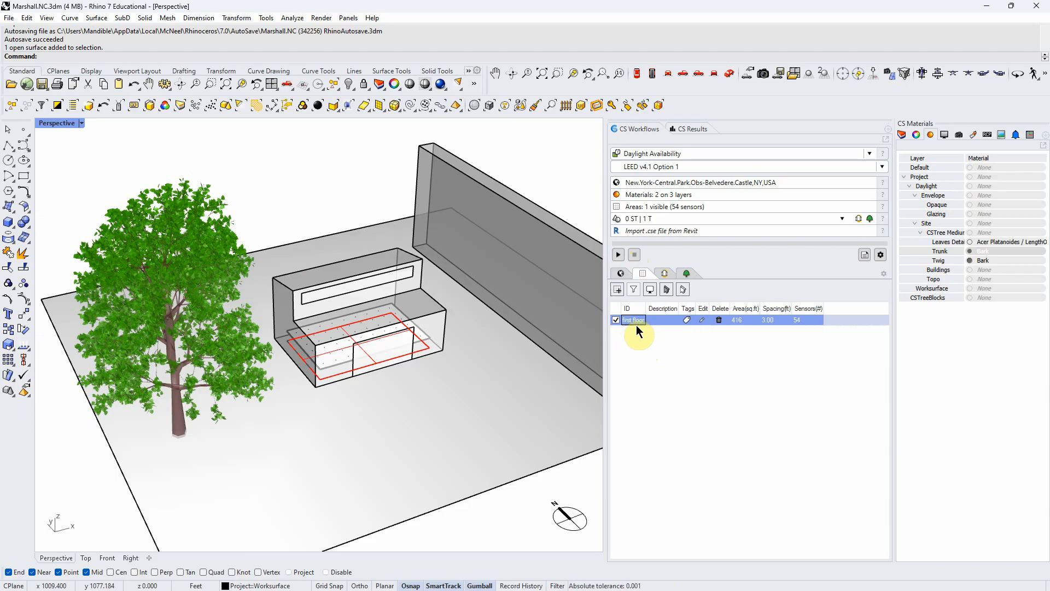
pyautogui.press('Return')
# - Run the Daylight Availability simulation and set the Perspective viewport to Wireframe display to show the result grid
pyautogui.click(619, 255)
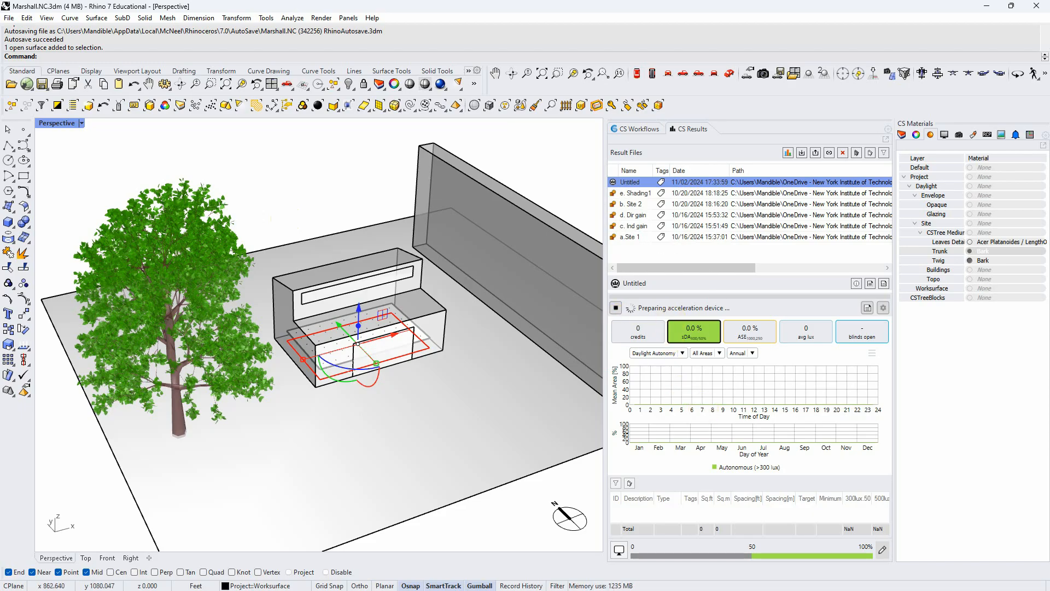
pyautogui.moveTo(387, 392); pyautogui.dragTo(393, 412, button='right')
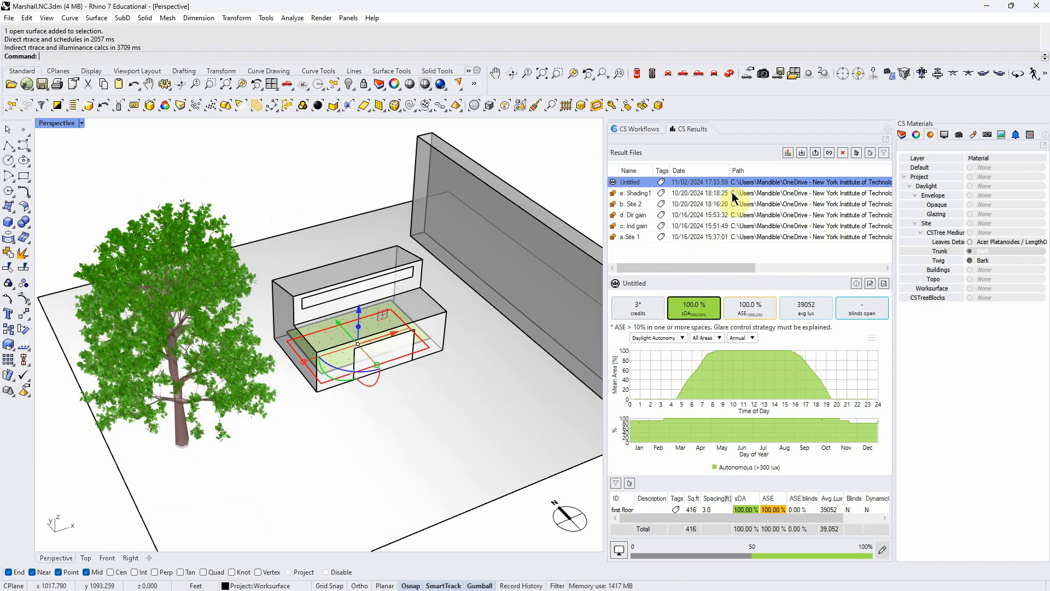
pyautogui.click(81, 124)
pyautogui.click(77, 164)
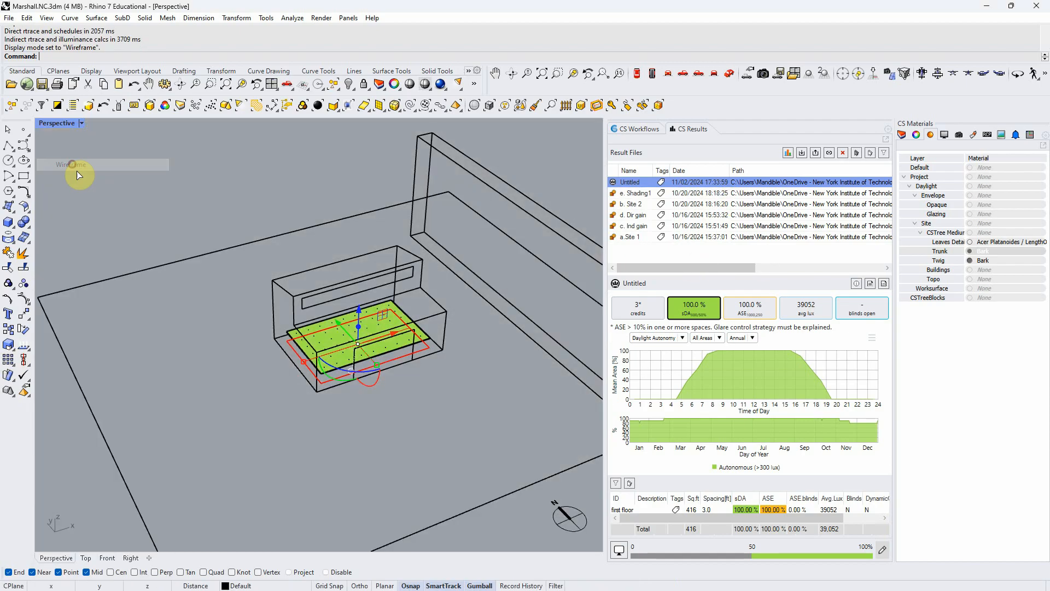
pyautogui.moveTo(370, 329)
pyautogui.scroll(3, 370, 328)
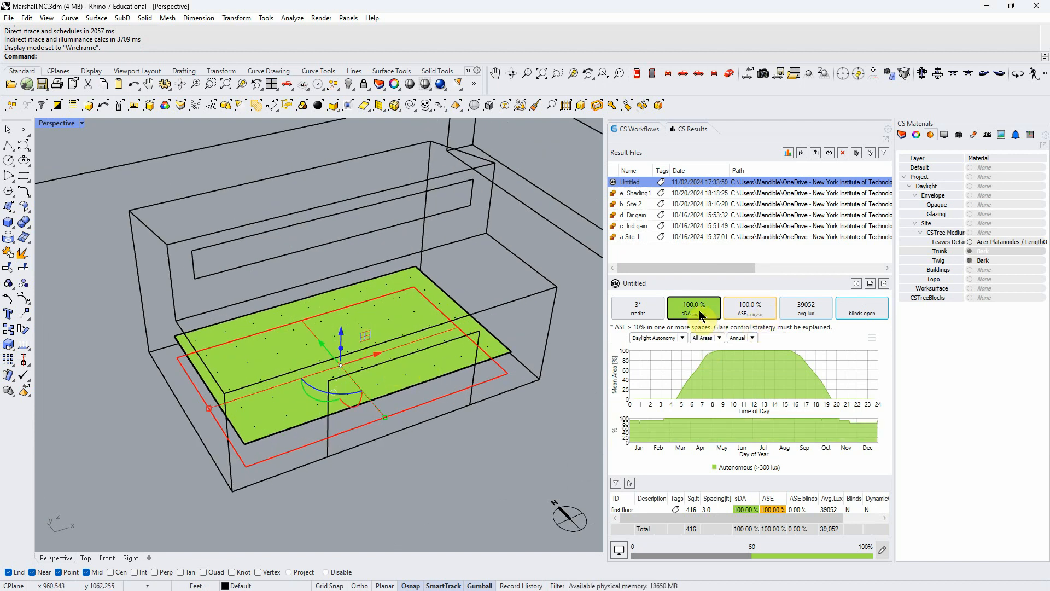
# - Compare the ASE and sDA results on the floor grid and bring up the average lux result
pyautogui.click(752, 310)
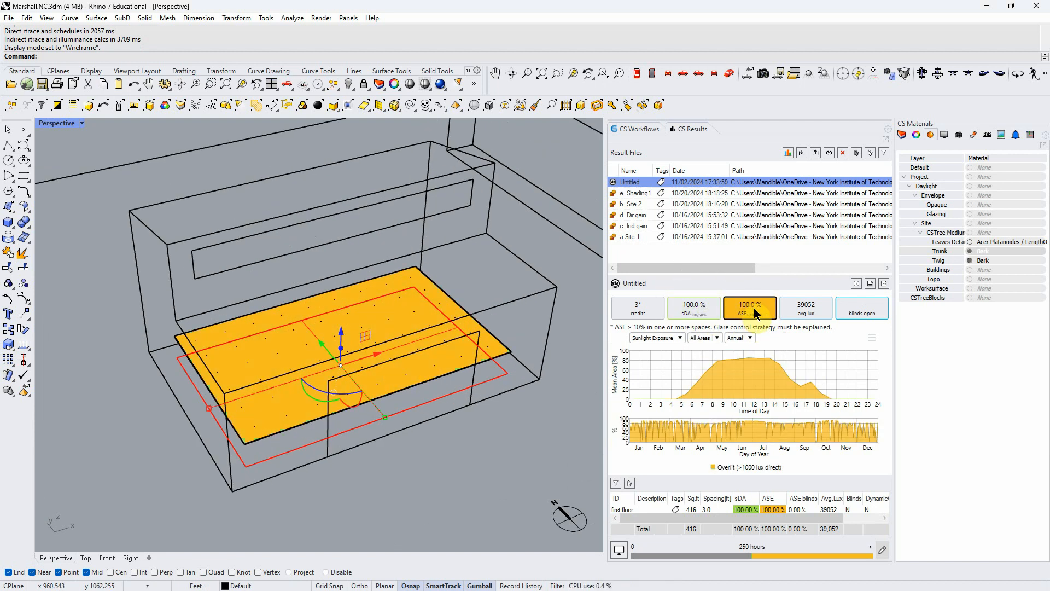
pyautogui.click(684, 308)
pyautogui.click(747, 312)
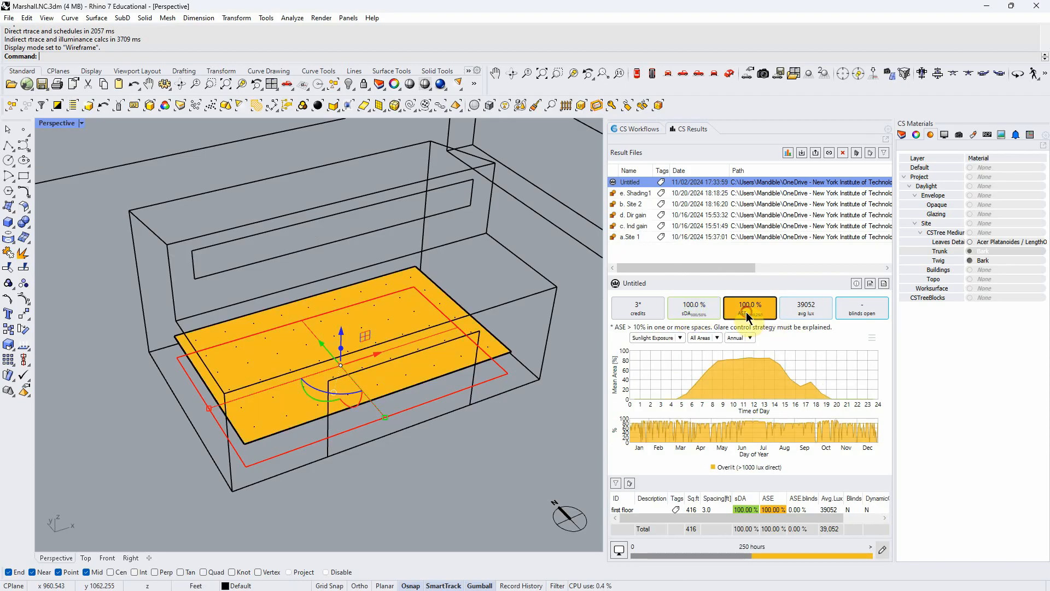
pyautogui.click(695, 310)
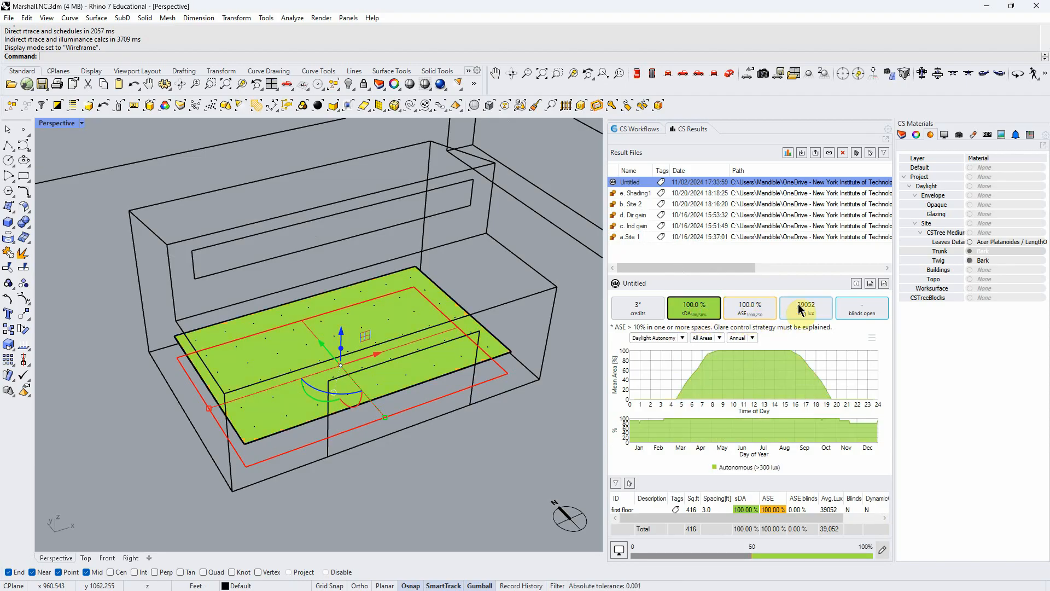
pyautogui.click(817, 311)
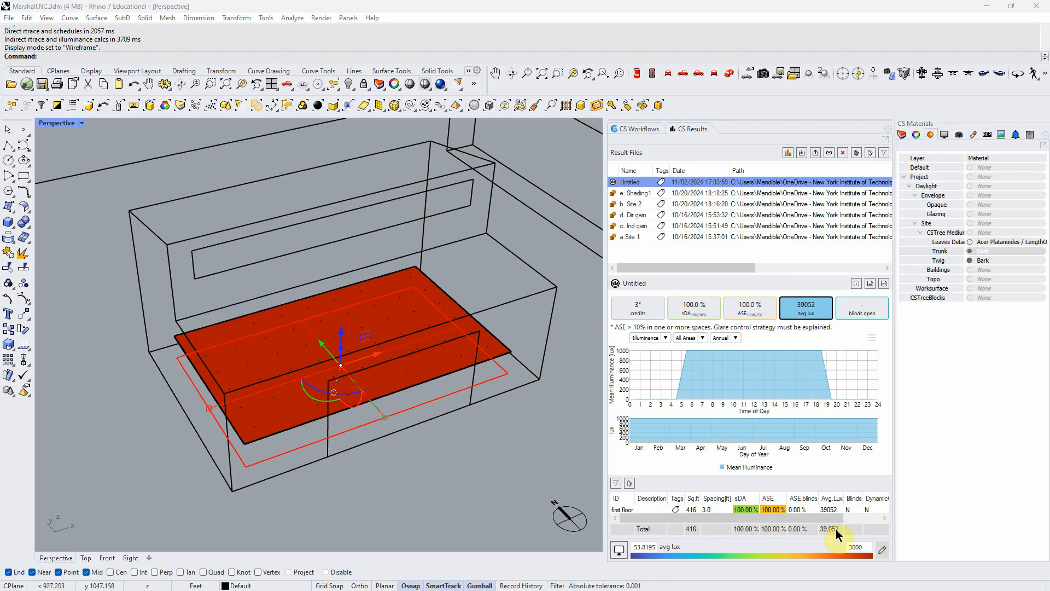
# - Set the upper limit of the average lux colour scale to 40000 and check individual sensor values on the grid
pyautogui.doubleClick(854, 546)
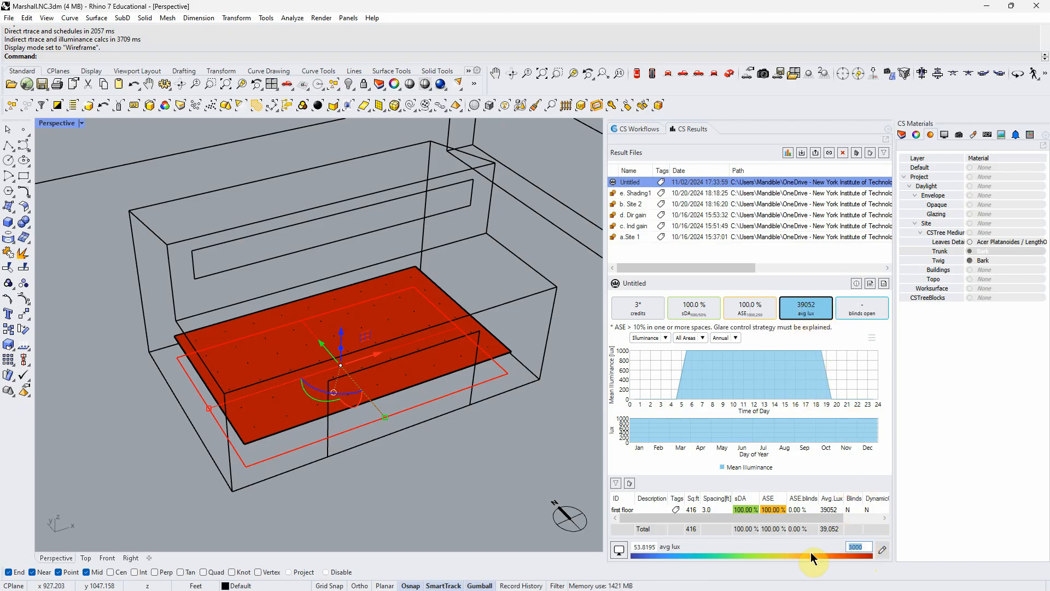
pyautogui.write('40000')
pyautogui.press('Tab')
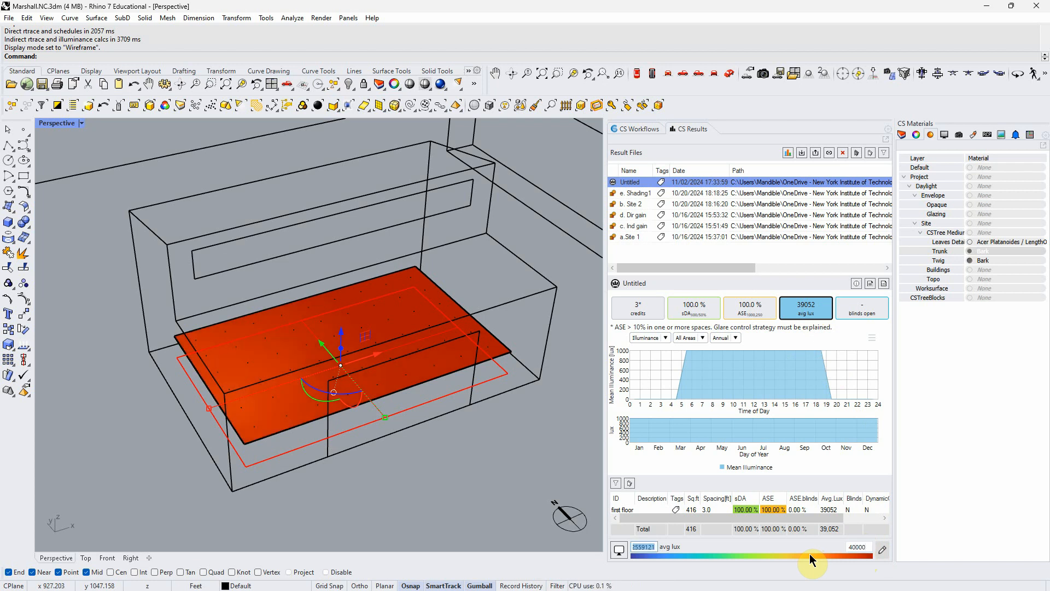
pyautogui.click(327, 348)
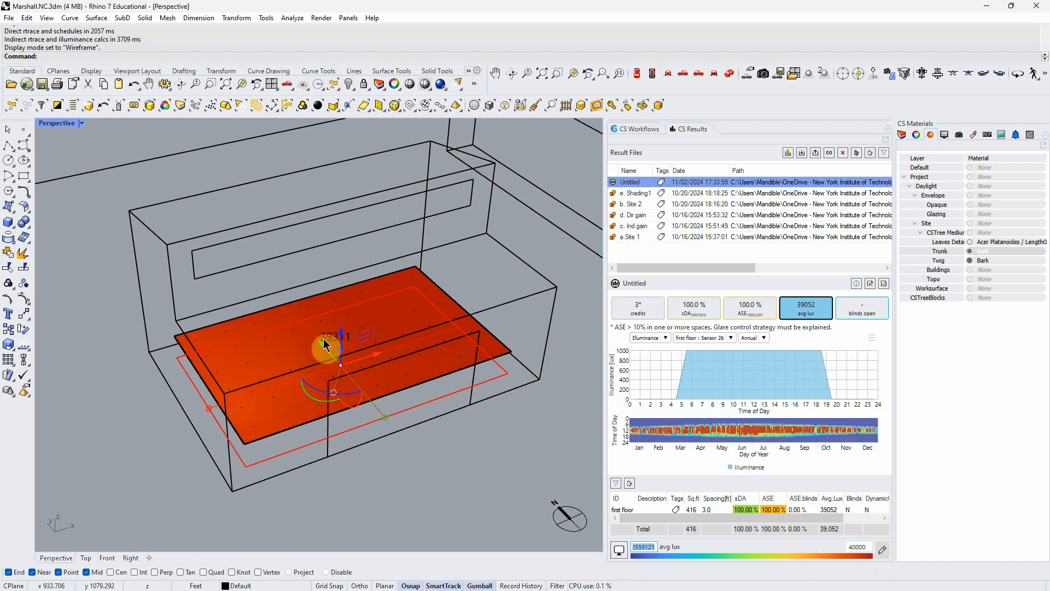
pyautogui.click(376, 315)
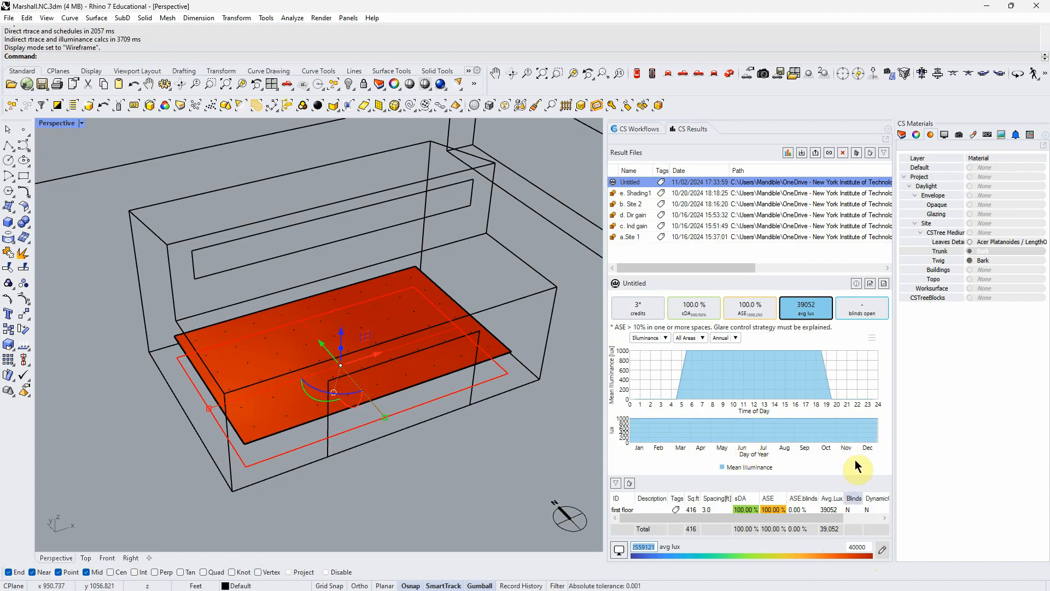
# - Raise the upper limit of the average lux colour scale to 45000 and inspect sensor readings across the floor
pyautogui.click(866, 545)
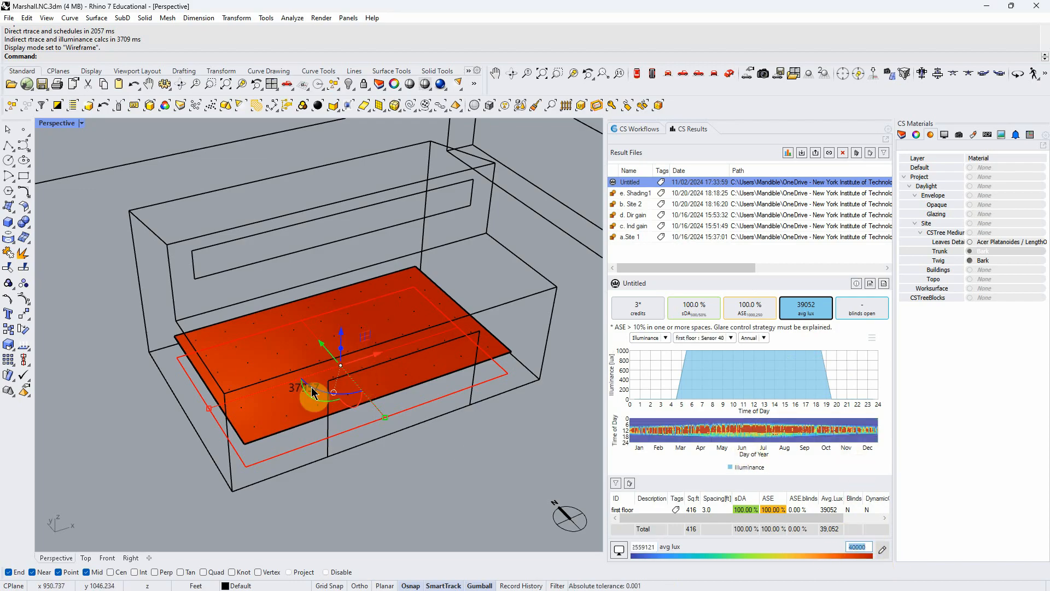
pyautogui.click(870, 547)
pyautogui.moveTo(870, 546); pyautogui.dragTo(839, 547)
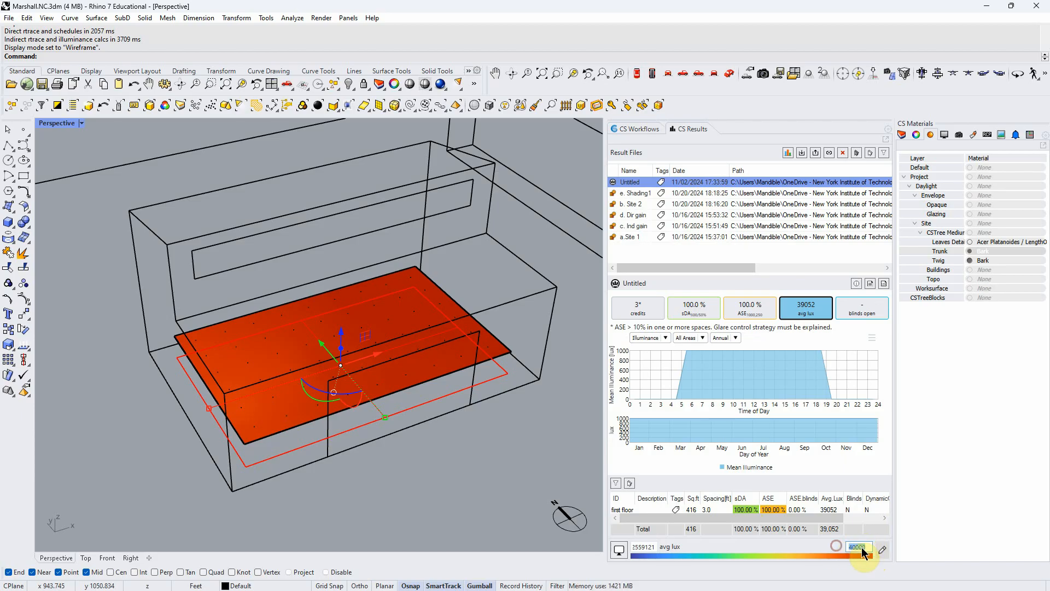
pyautogui.write('45000')
pyautogui.press('Tab')
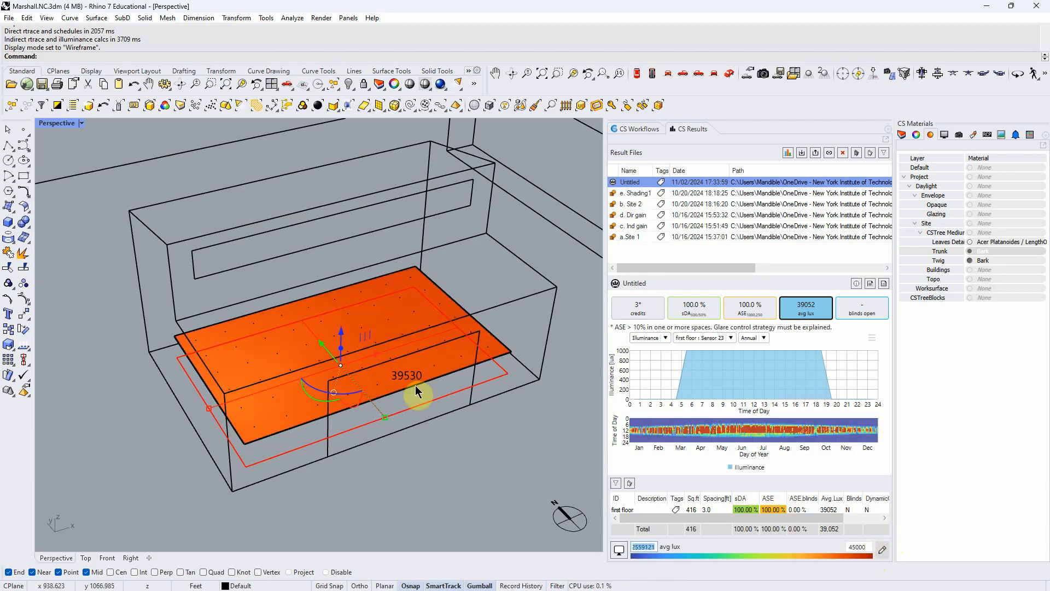
pyautogui.moveTo(393, 322)
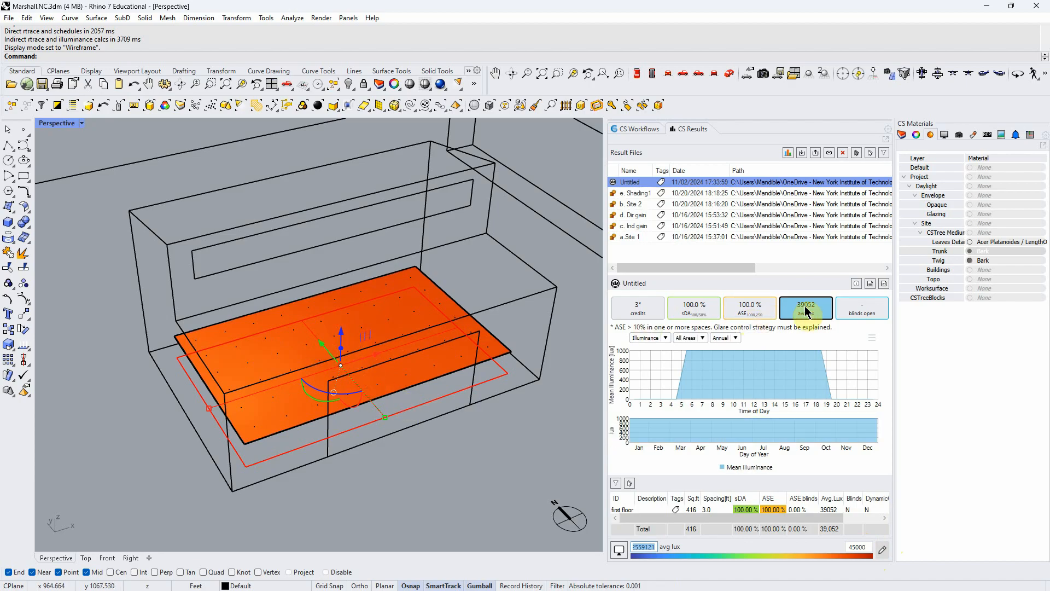
# - Set the upper limit of the average lux colour scale back to 3000
pyautogui.doubleClick(866, 547)
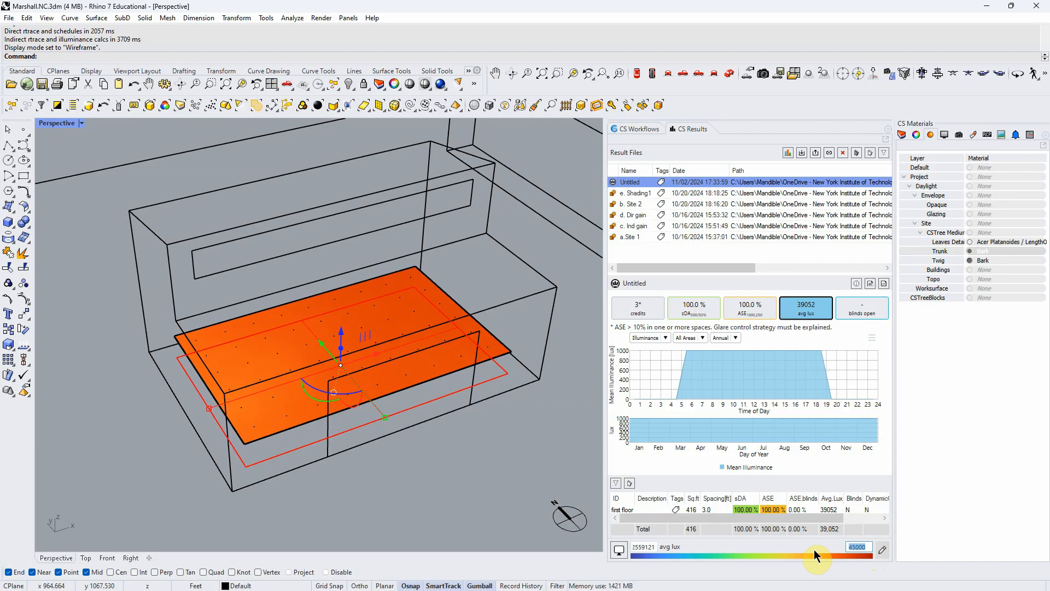
pyautogui.write('3')
pyautogui.press('Return')
pyautogui.press('Tab')
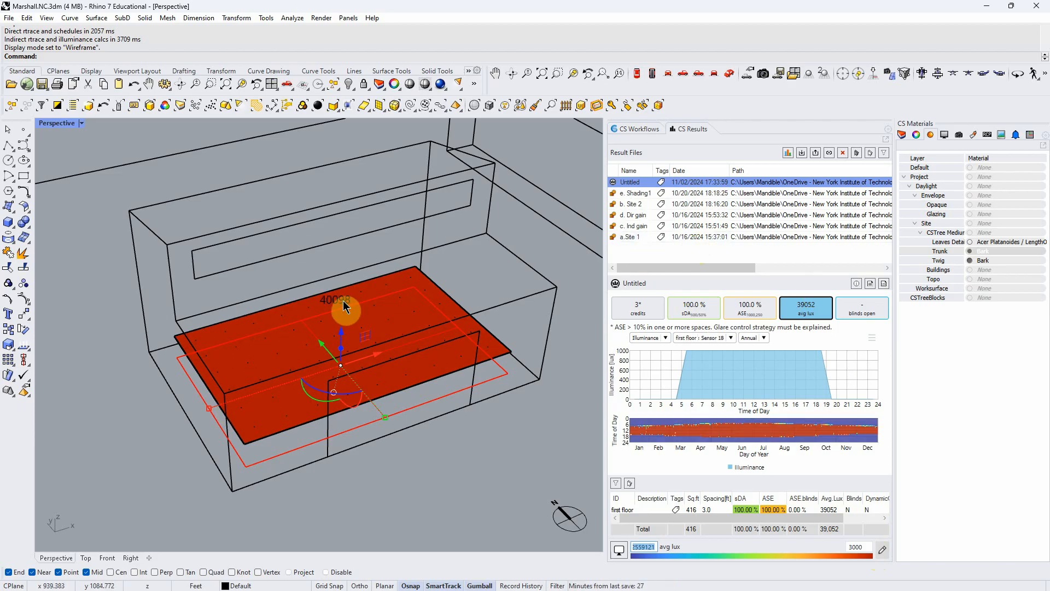
pyautogui.scroll(-8, 343, 306)
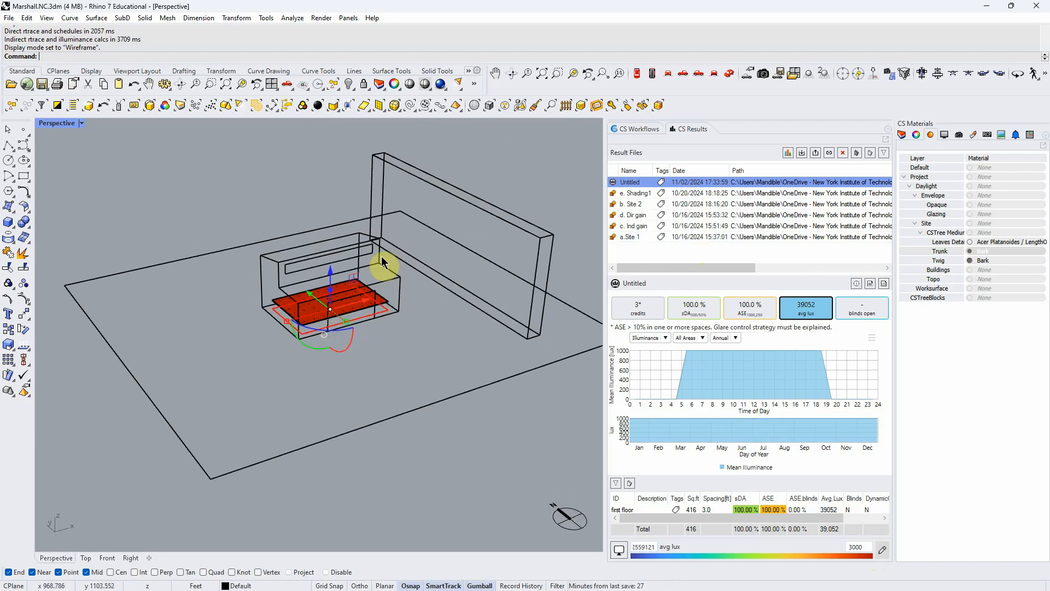
# - Set the Perspective viewport to Ghosted display and view the building with its site wall and tree up close
pyautogui.moveTo(383, 263); pyautogui.dragTo(301, 284, button='right')
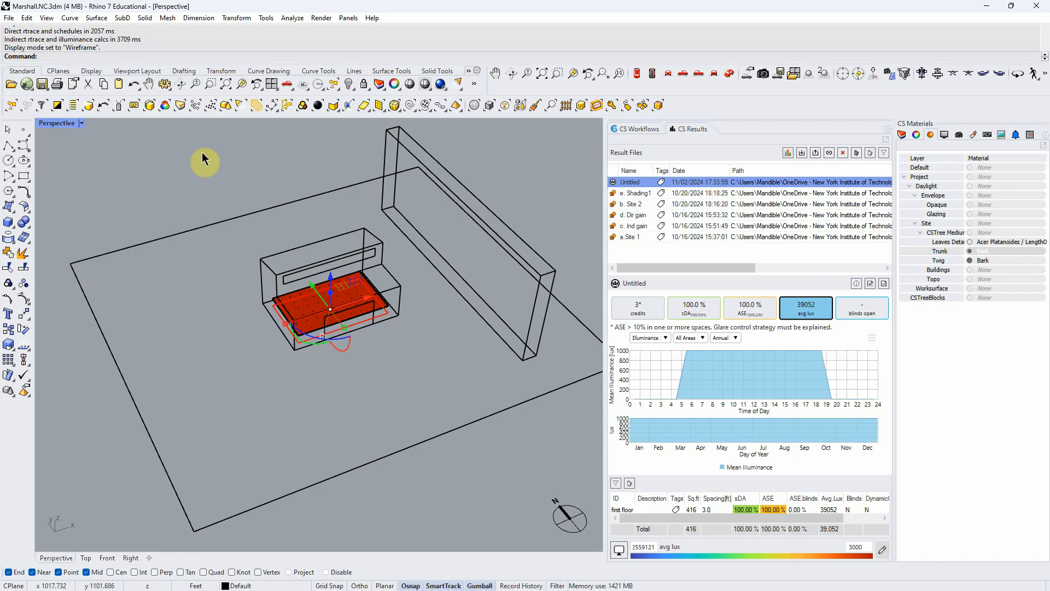
pyautogui.click(85, 124)
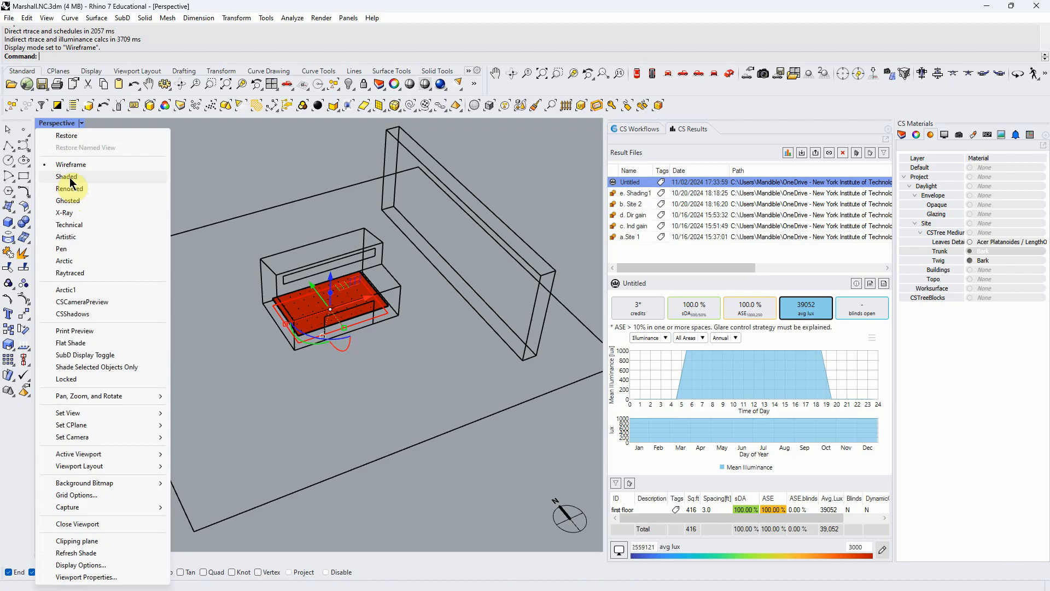
pyautogui.click(66, 200)
pyautogui.click(282, 188)
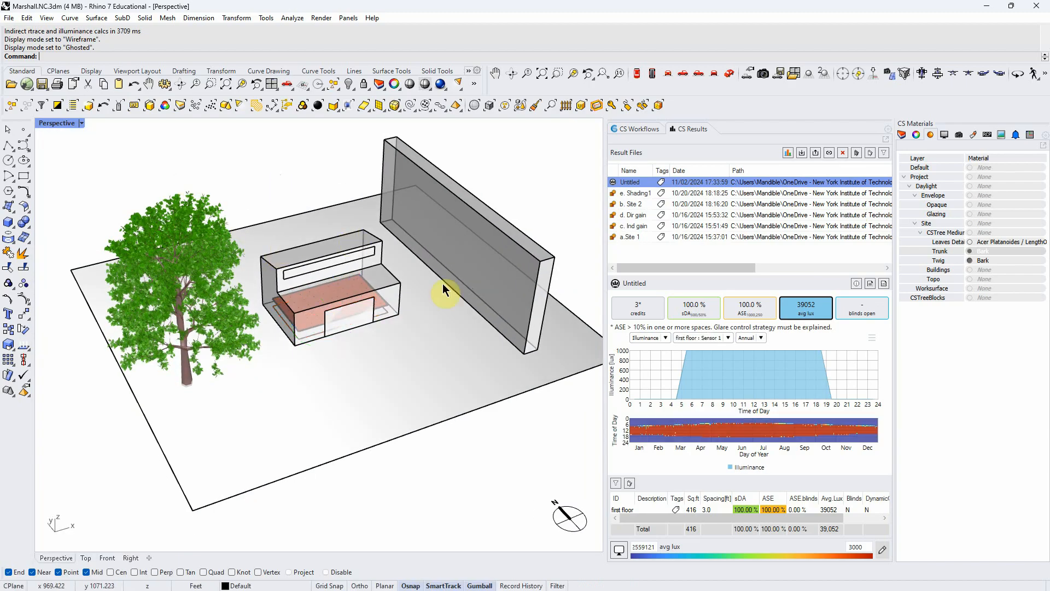
pyautogui.scroll(3, 326, 268)
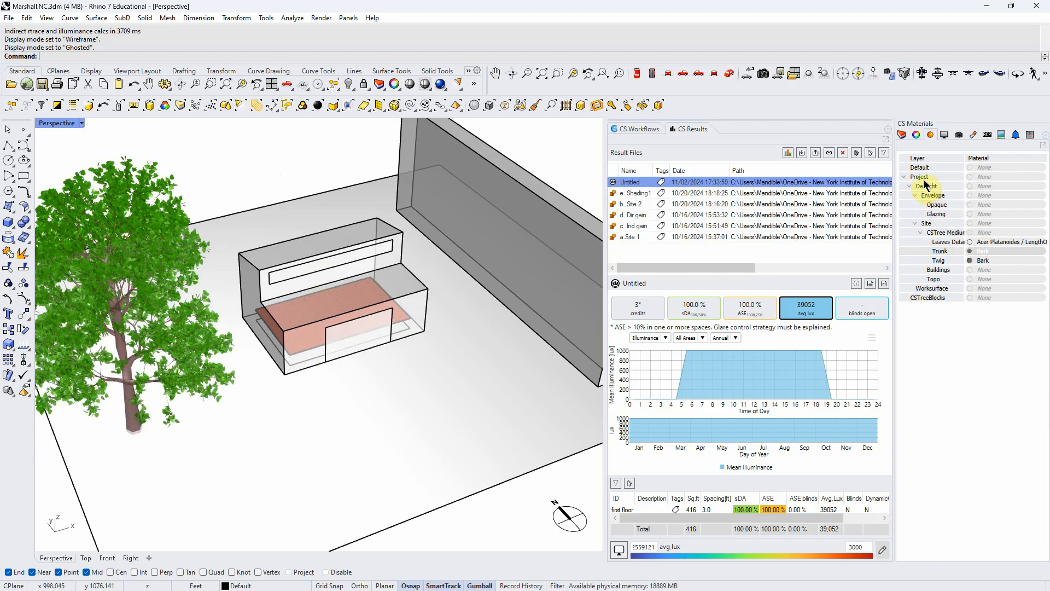
# - Show the Daylight Availability workflow setup and bring the CS Materials layer list back up beside it
pyautogui.click(631, 131)
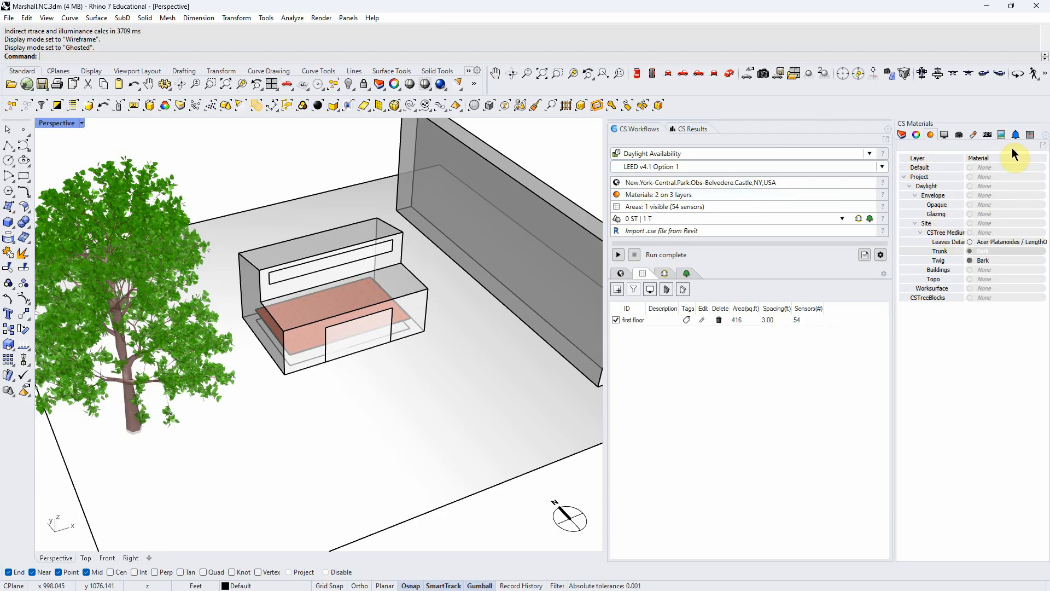
pyautogui.click(1044, 135)
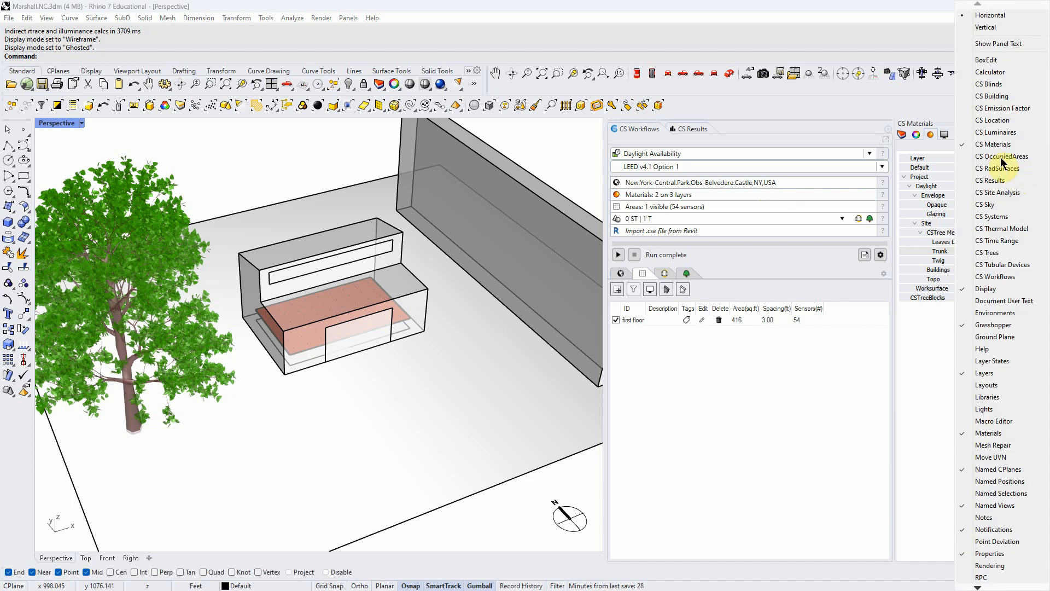
pyautogui.click(903, 137)
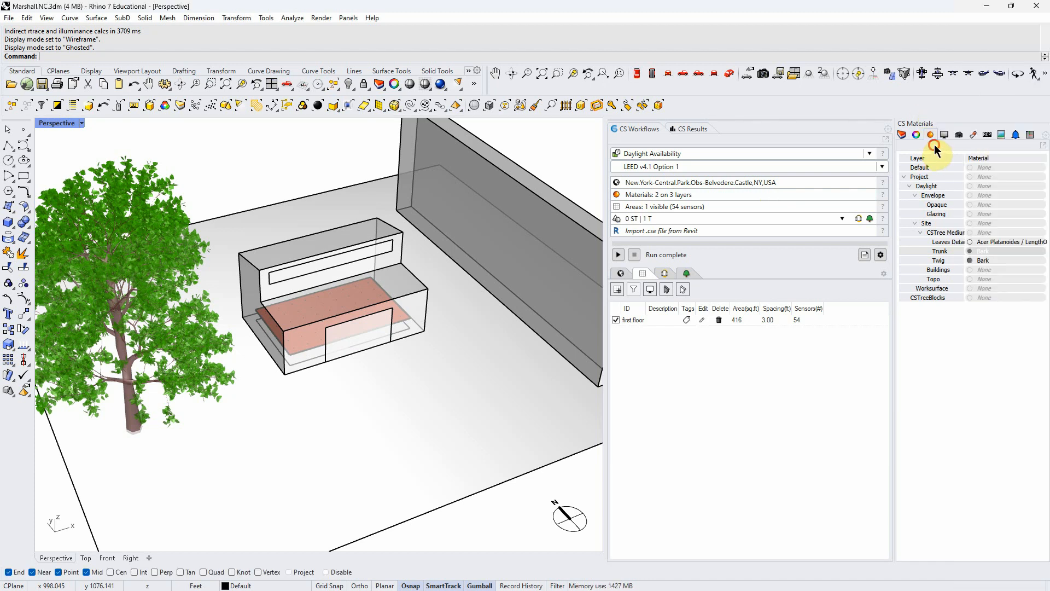
pyautogui.click(902, 136)
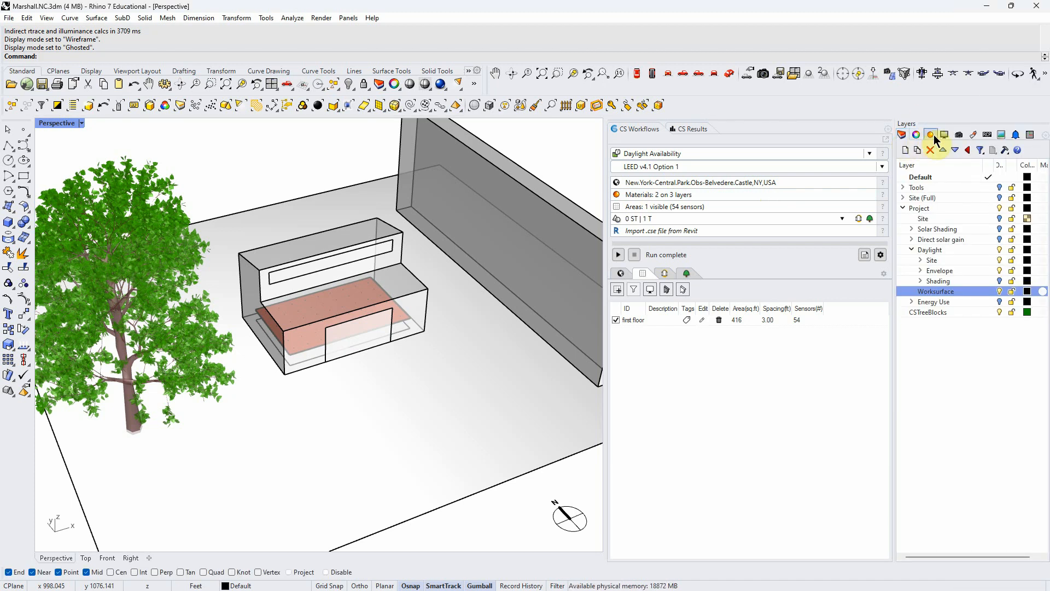
pyautogui.click(903, 137)
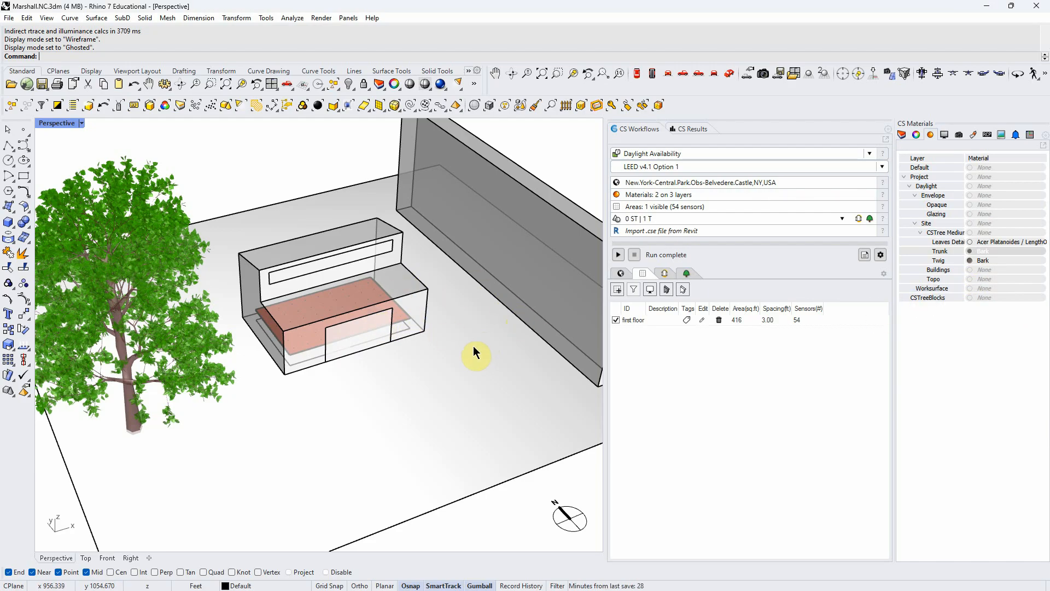
# - Clear the Untitled daylight result from the model so the first-floor grid is no longer coloured
pyautogui.moveTo(473, 351)
pyautogui.mouseDown(button='right')
pyautogui.moveTo(471, 335)
pyautogui.moveTo(486, 352)
pyautogui.mouseUp(button='right')
pyautogui.click(693, 130)
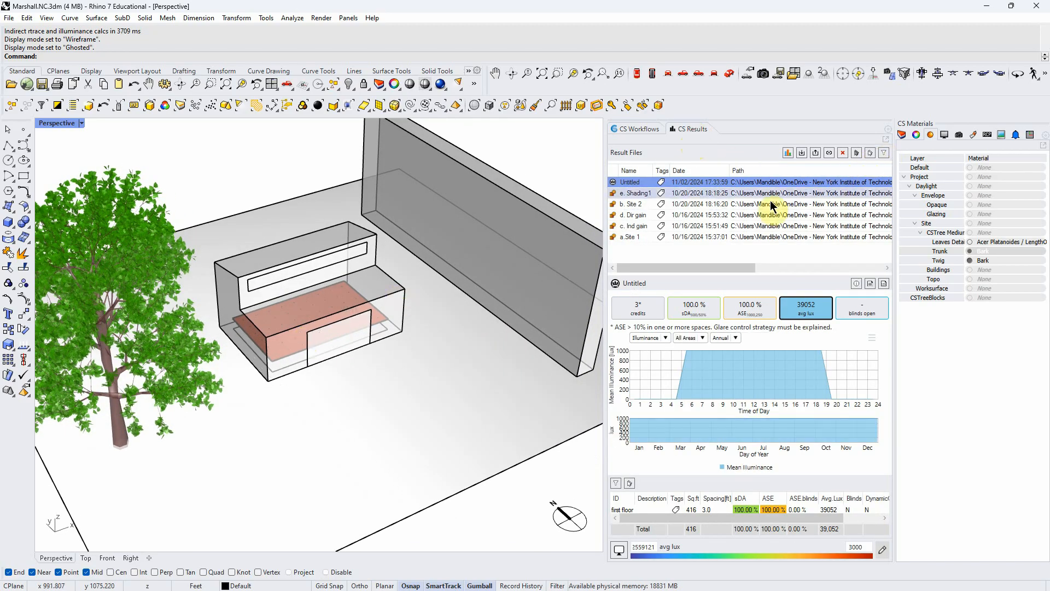
pyautogui.click(871, 153)
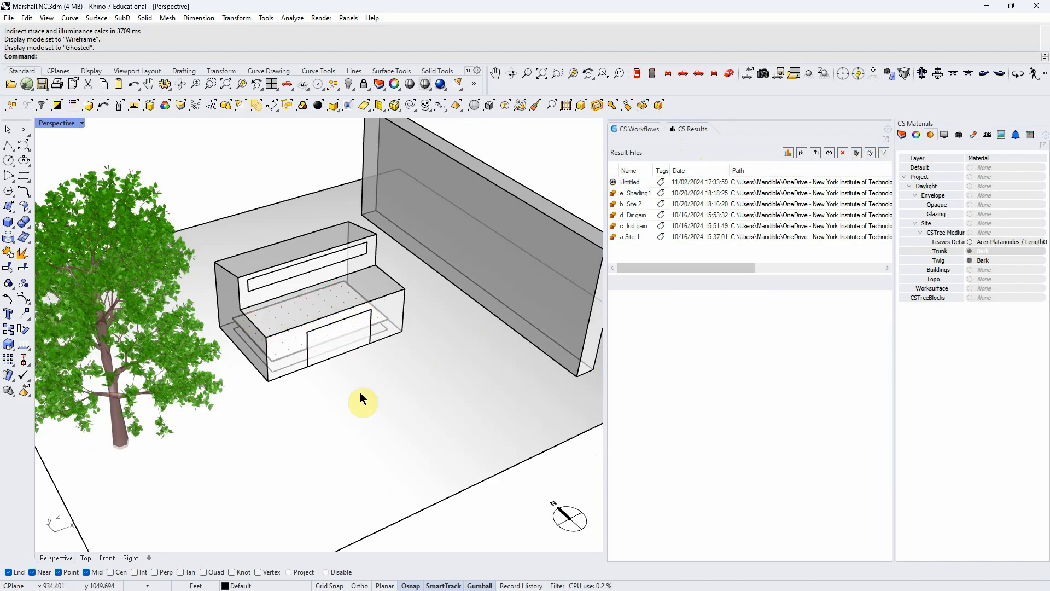
pyautogui.moveTo(312, 410); pyautogui.dragTo(305, 403, button='right')
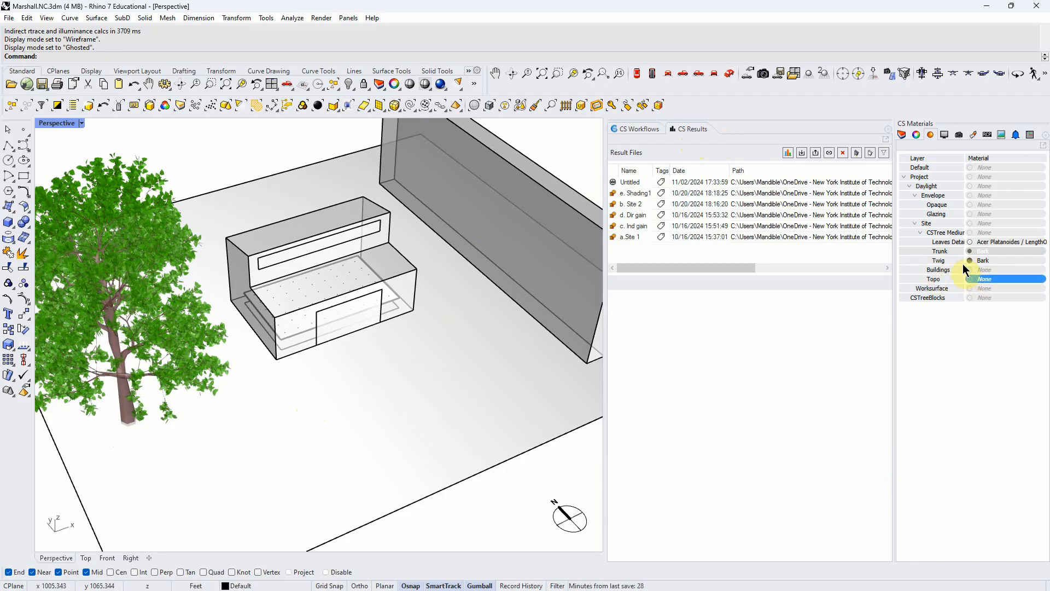
# - Switch the Buildings, Topo and CSTree sublayers of the Daylight Site layer off and on to identify their geometry
pyautogui.click(902, 135)
pyautogui.click(999, 281)
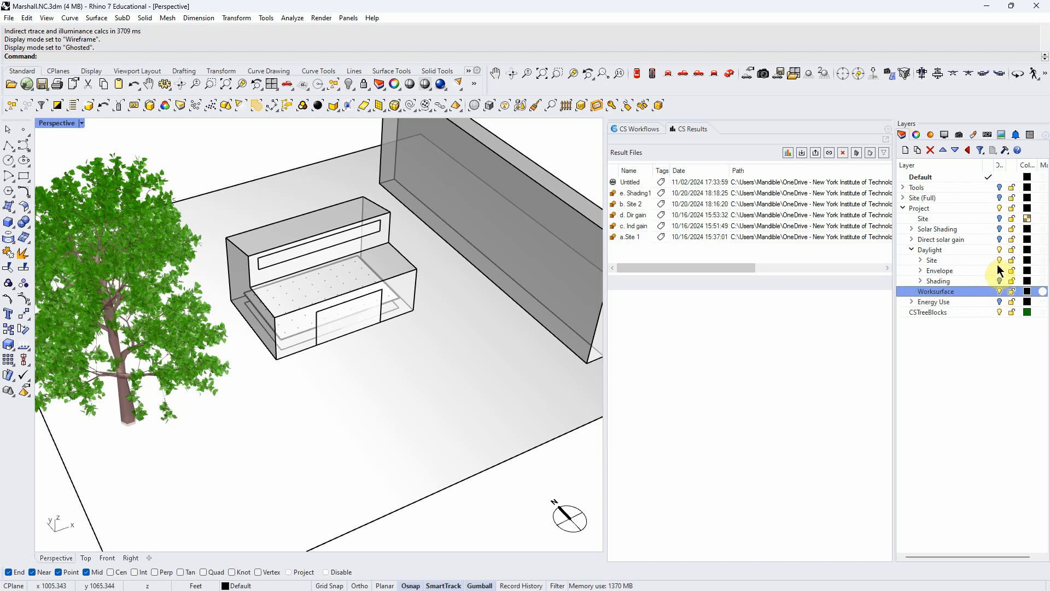
pyautogui.click(999, 270)
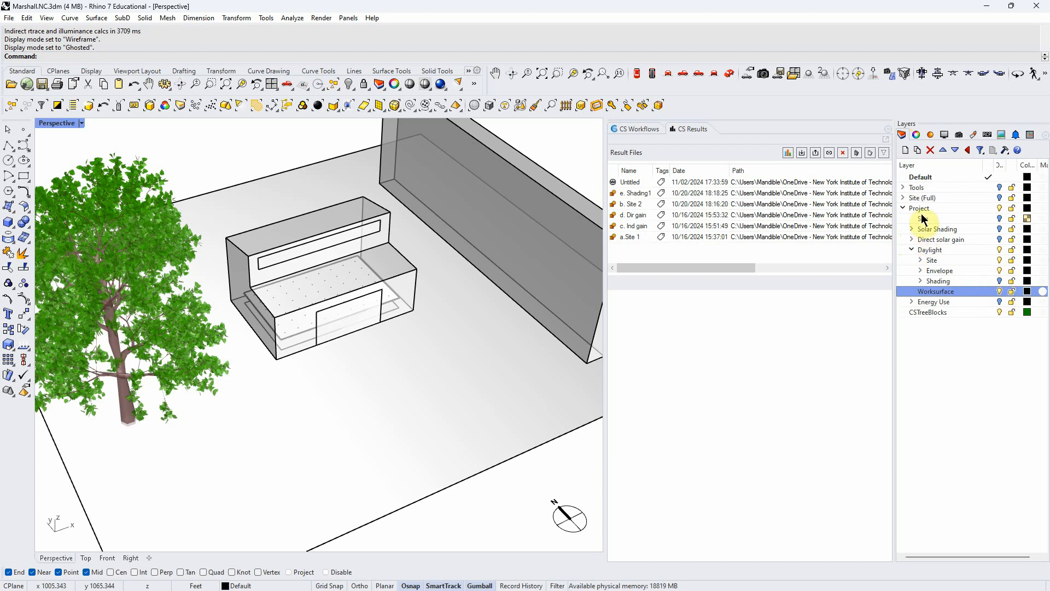
pyautogui.click(920, 259)
pyautogui.click(998, 279)
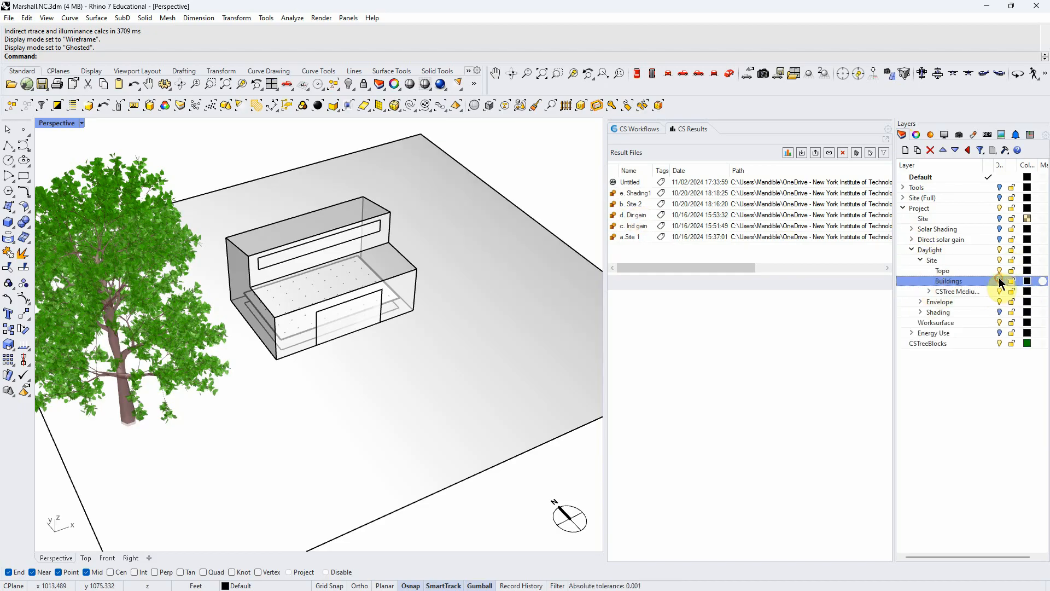
pyautogui.click(999, 280)
pyautogui.click(1000, 271)
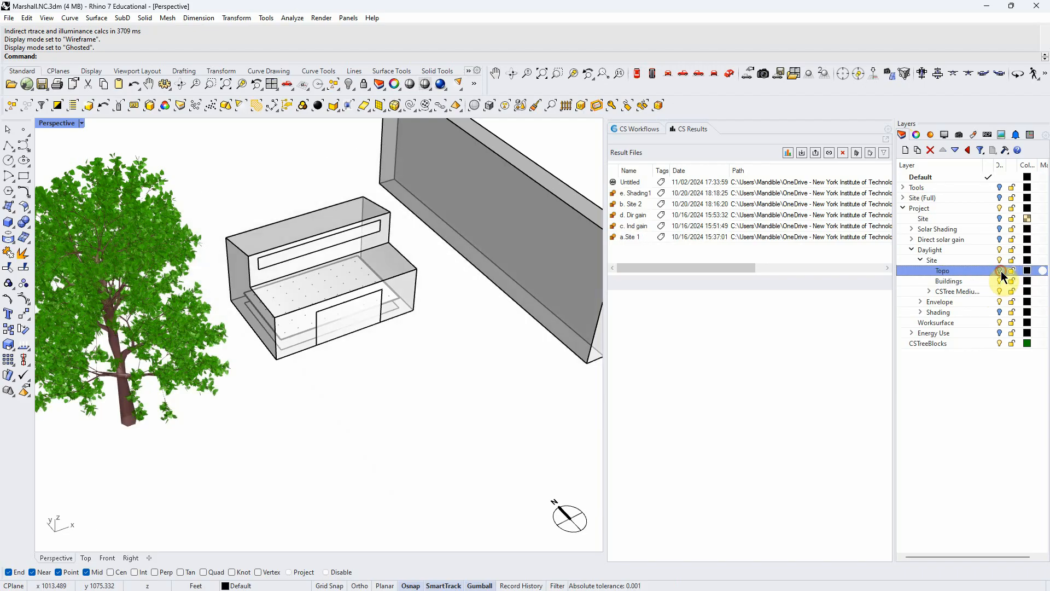
pyautogui.click(1001, 271)
pyautogui.click(1000, 291)
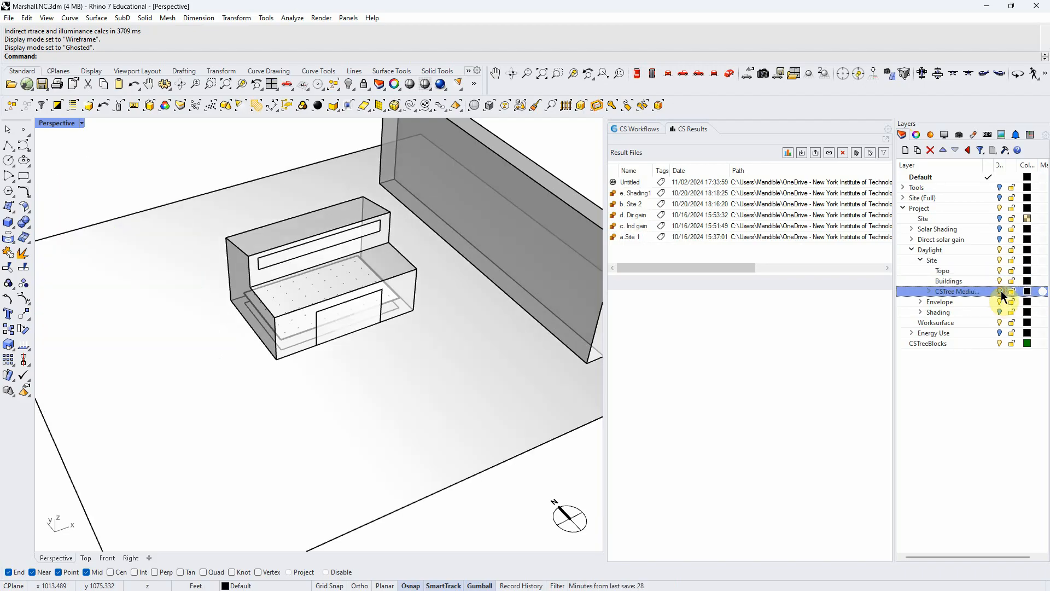
pyautogui.click(1000, 292)
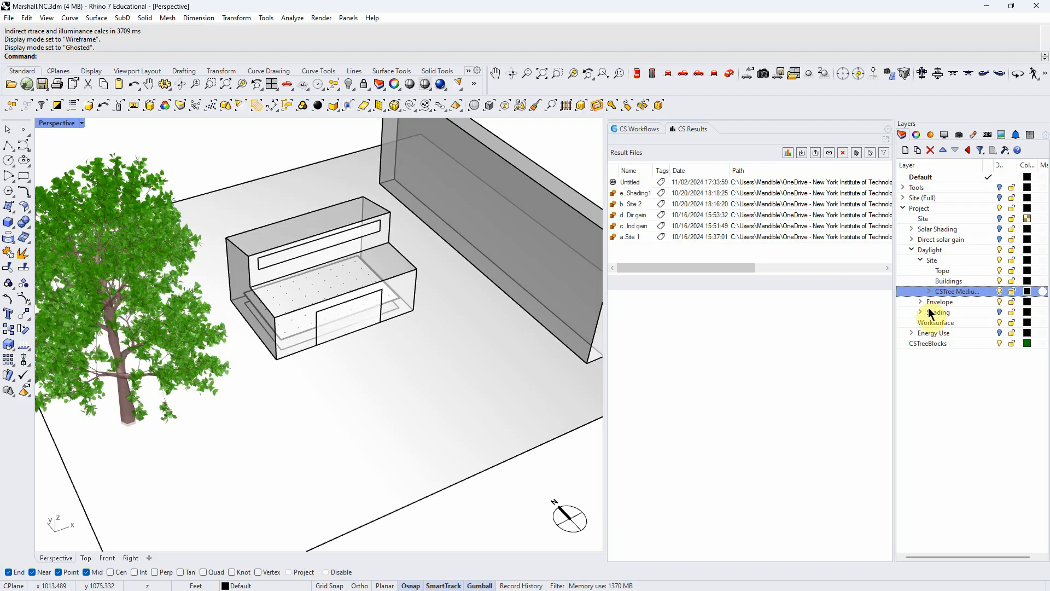
# - Switch the Envelope's Opaque and Glazing sublayers and the Worksurface layer off and on to identify their geometry
pyautogui.click(924, 302)
pyautogui.click(999, 313)
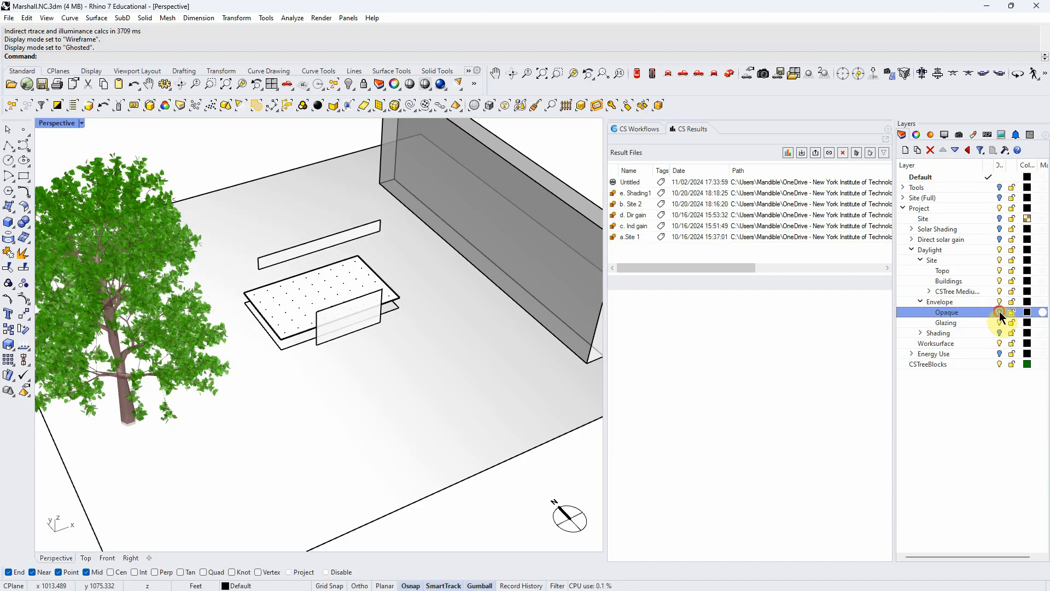
pyautogui.click(999, 312)
pyautogui.click(999, 322)
pyautogui.click(999, 321)
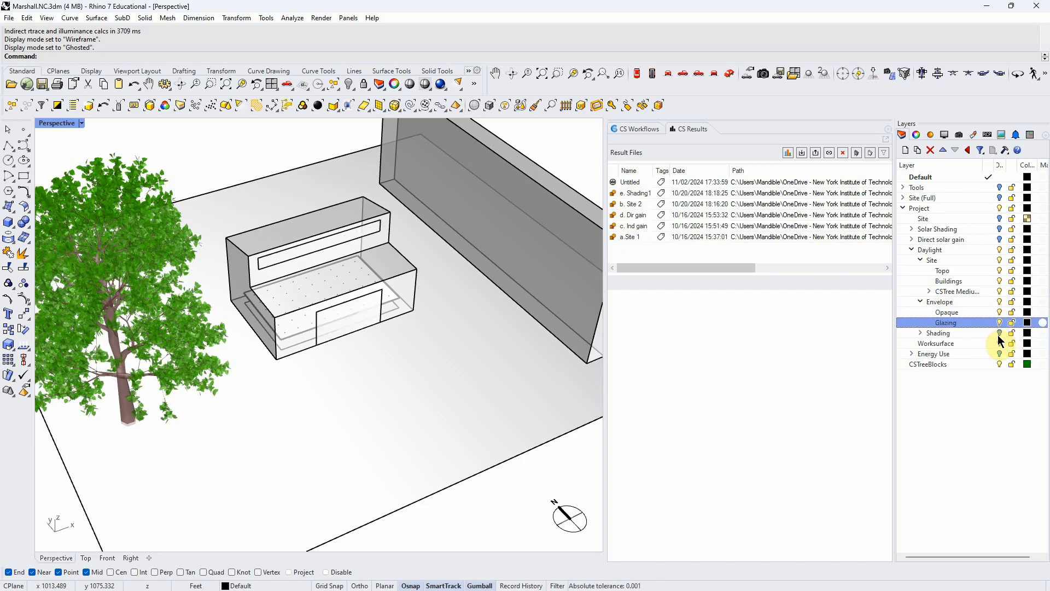
pyautogui.moveTo(432, 357); pyautogui.dragTo(406, 357, button='right')
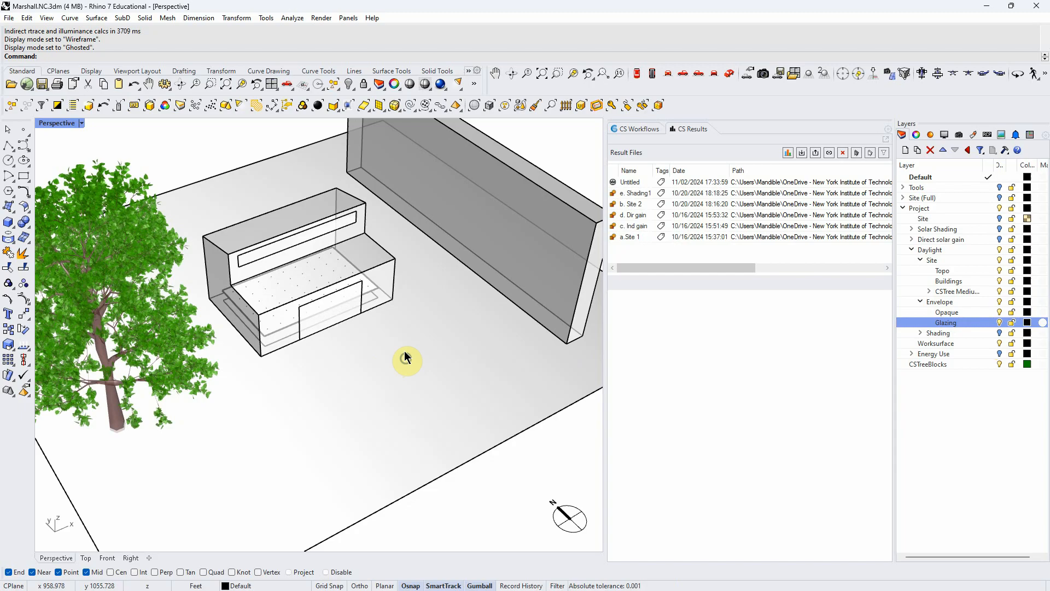
pyautogui.click(999, 343)
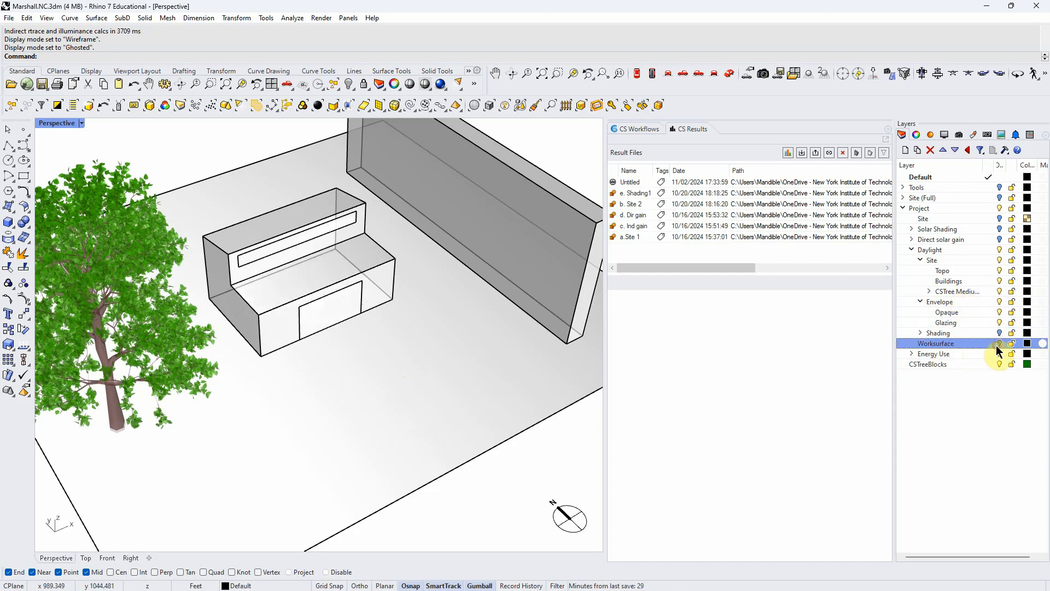
pyautogui.click(997, 344)
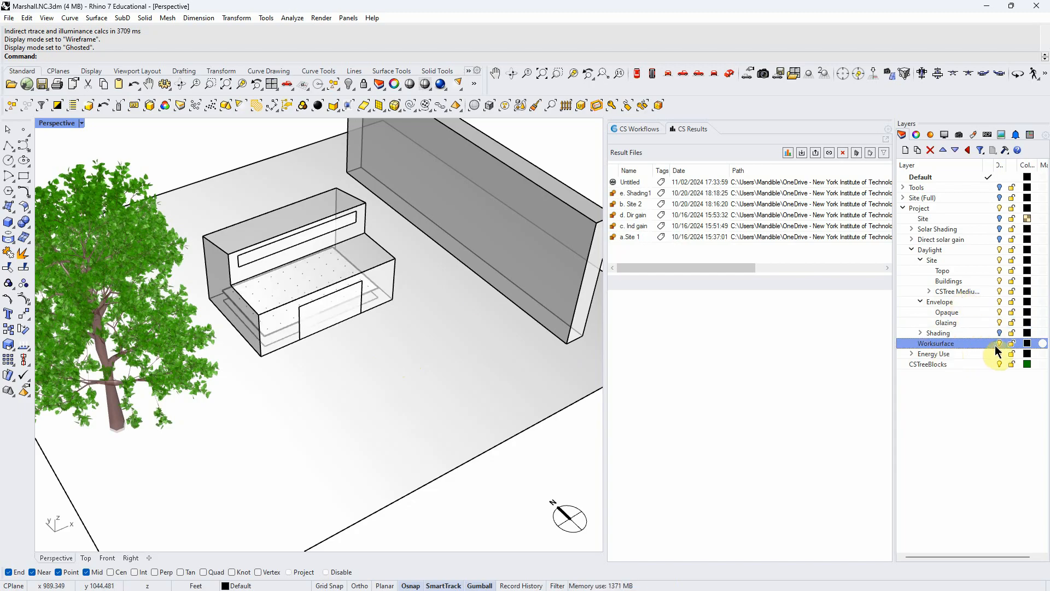
# - Assign the opaque material 100 Memorial Dr brick to the Buildings layer in CS Materials
pyautogui.click(931, 135)
pyautogui.click(991, 270)
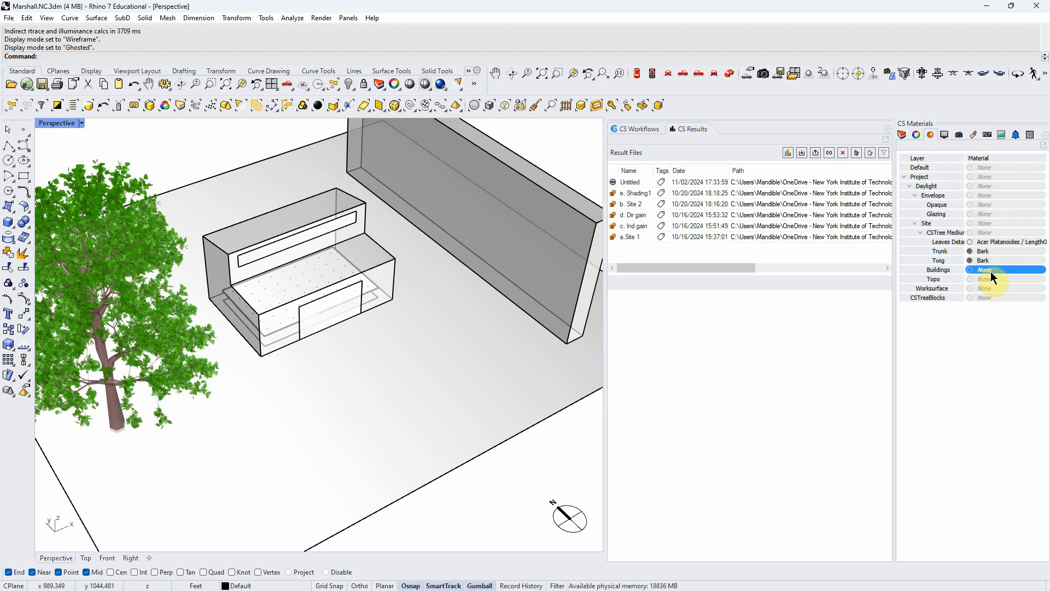
pyautogui.click(996, 270)
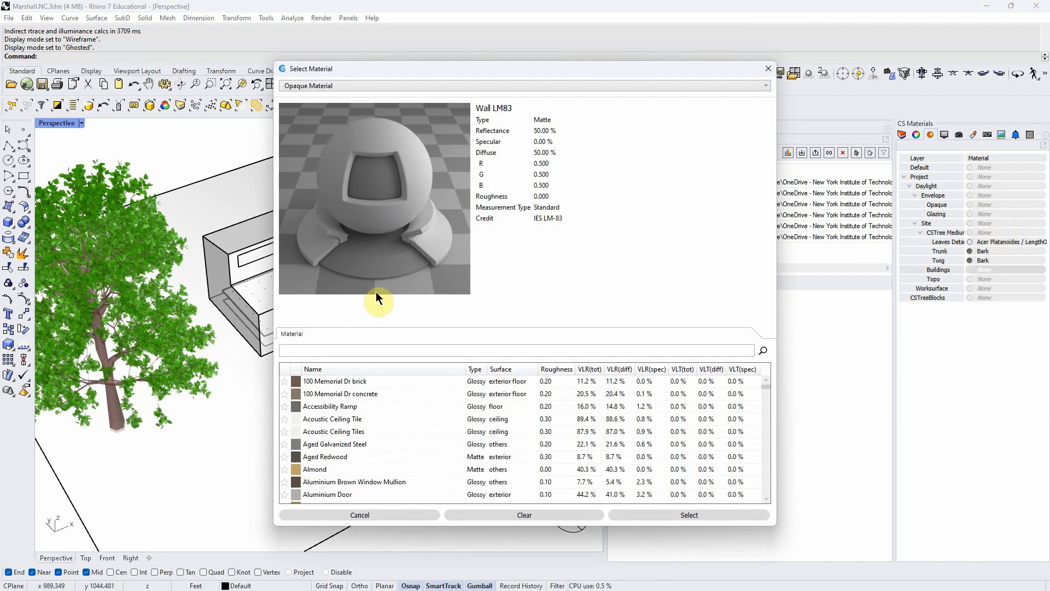
pyautogui.click(353, 383)
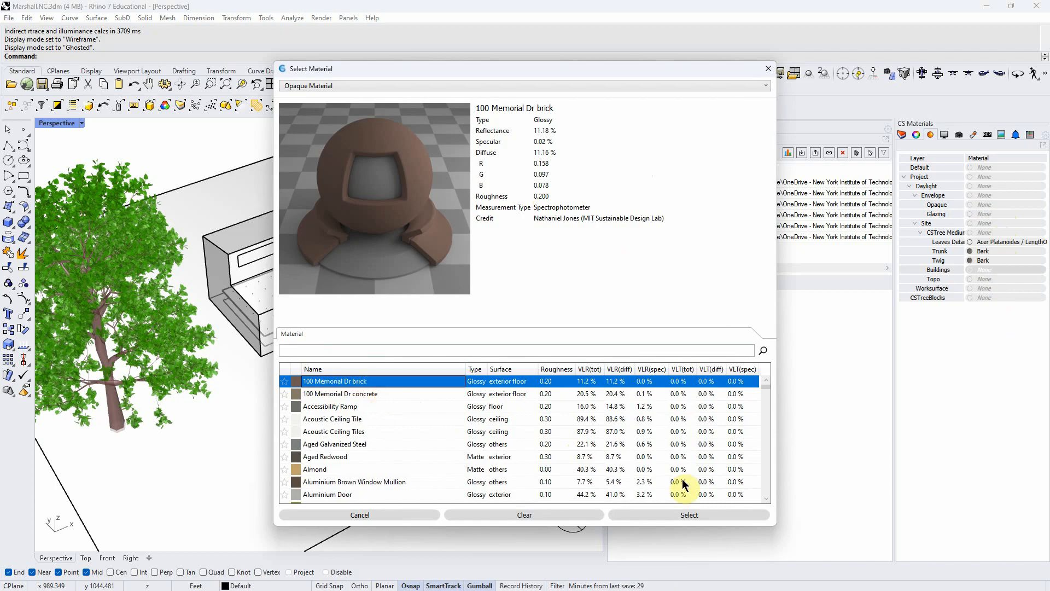
pyautogui.click(668, 515)
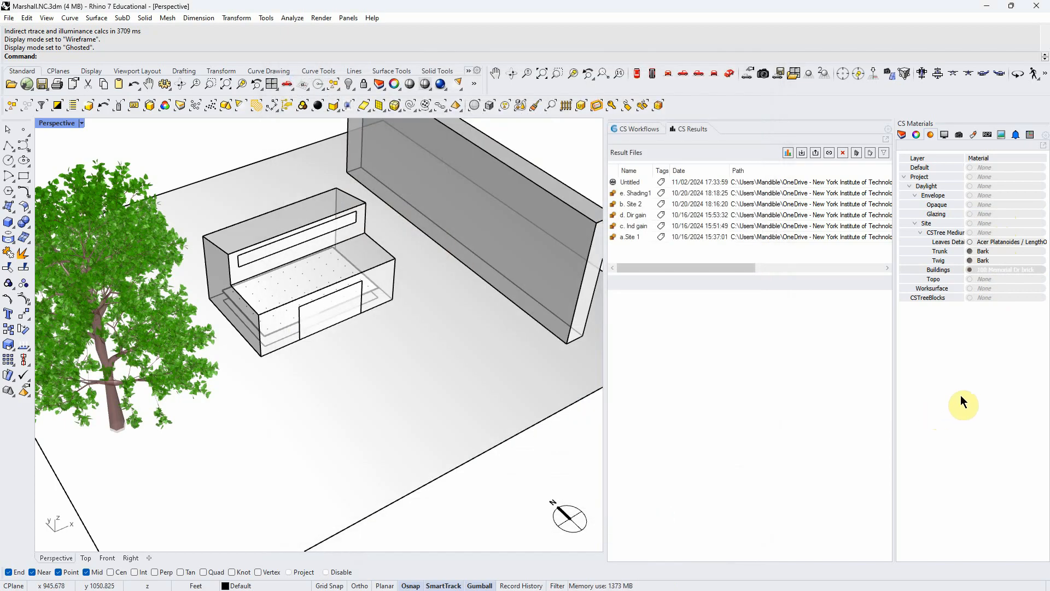
# - Find the grass materials and assign Grass 3 to the Topo layer
pyautogui.click(987, 279)
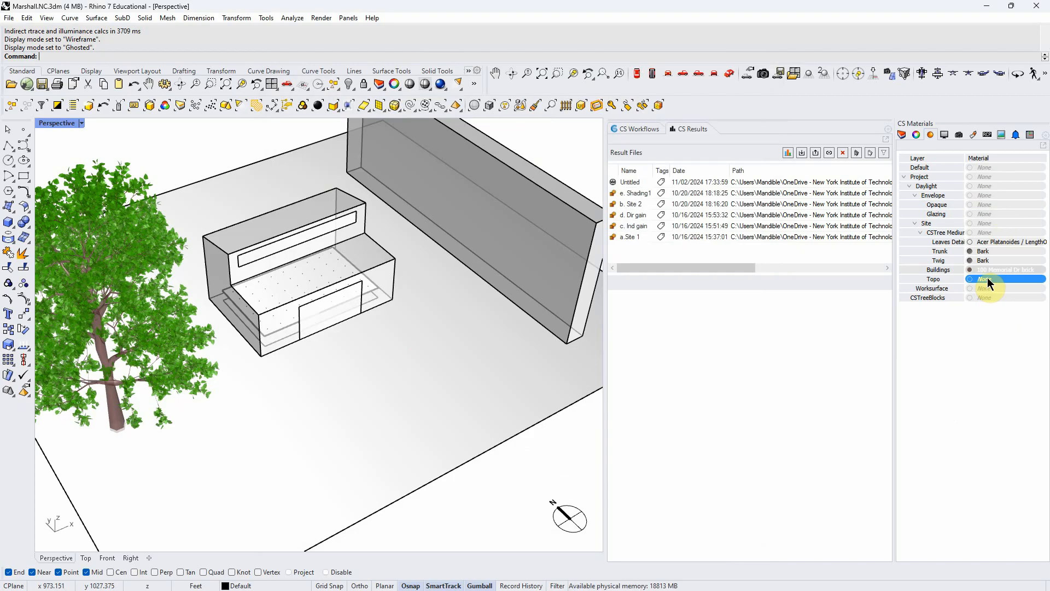
pyautogui.click(987, 278)
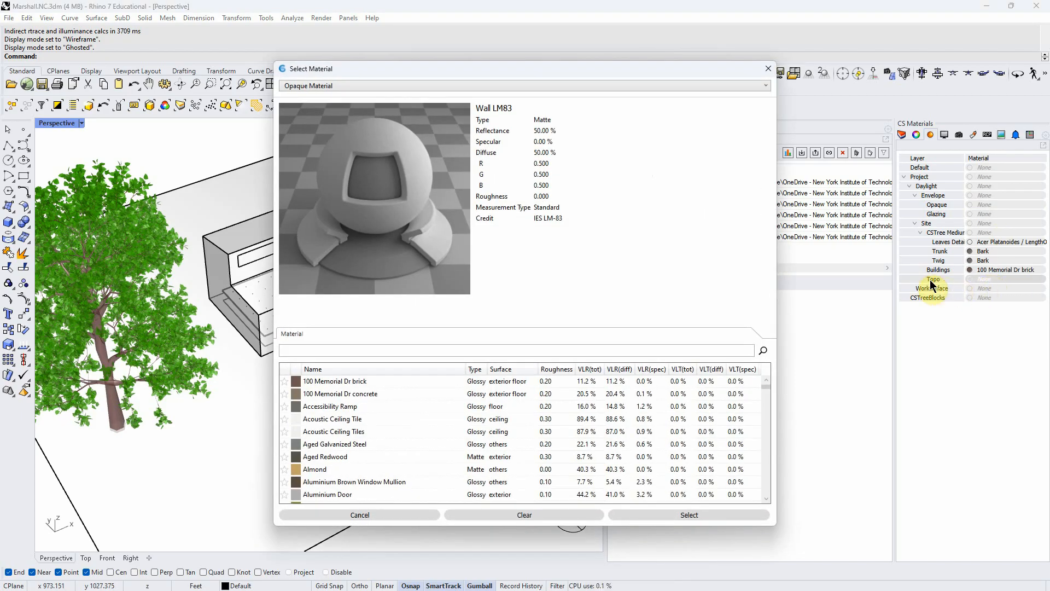
pyautogui.click(326, 352)
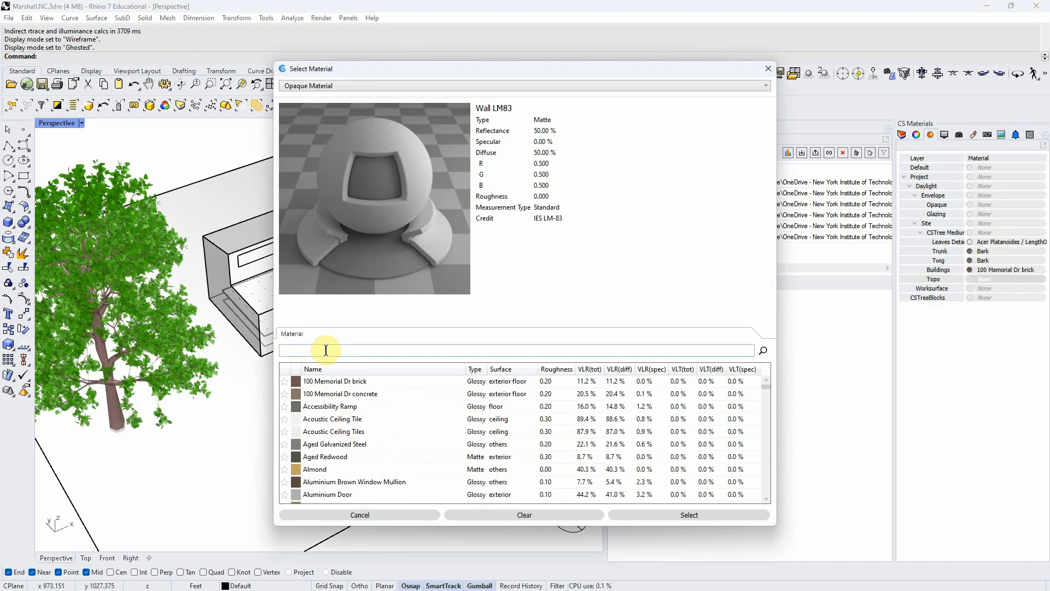
pyautogui.write('grass')
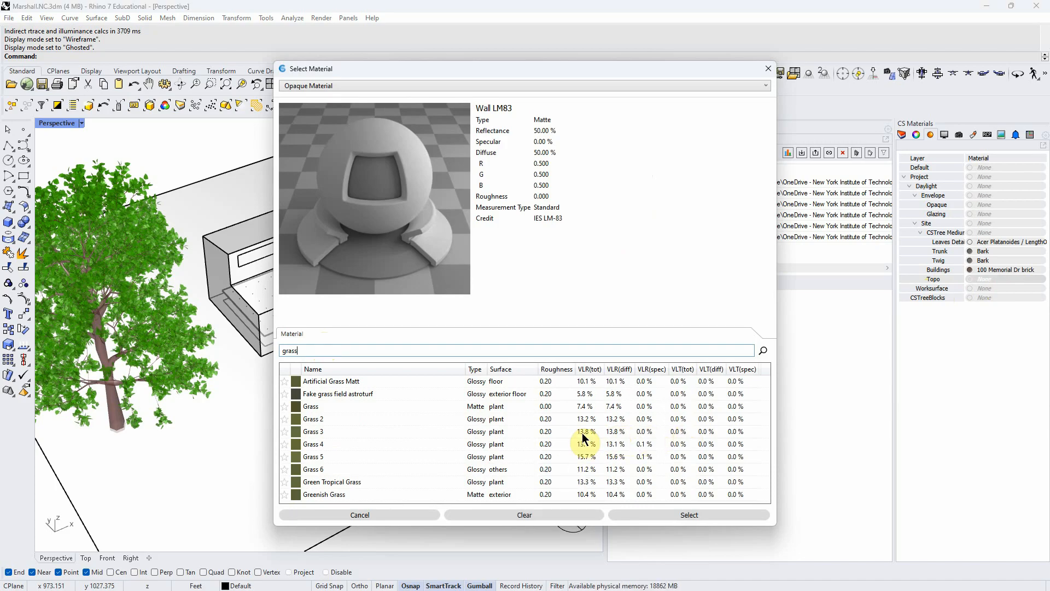
pyautogui.click(328, 431)
pyautogui.click(686, 513)
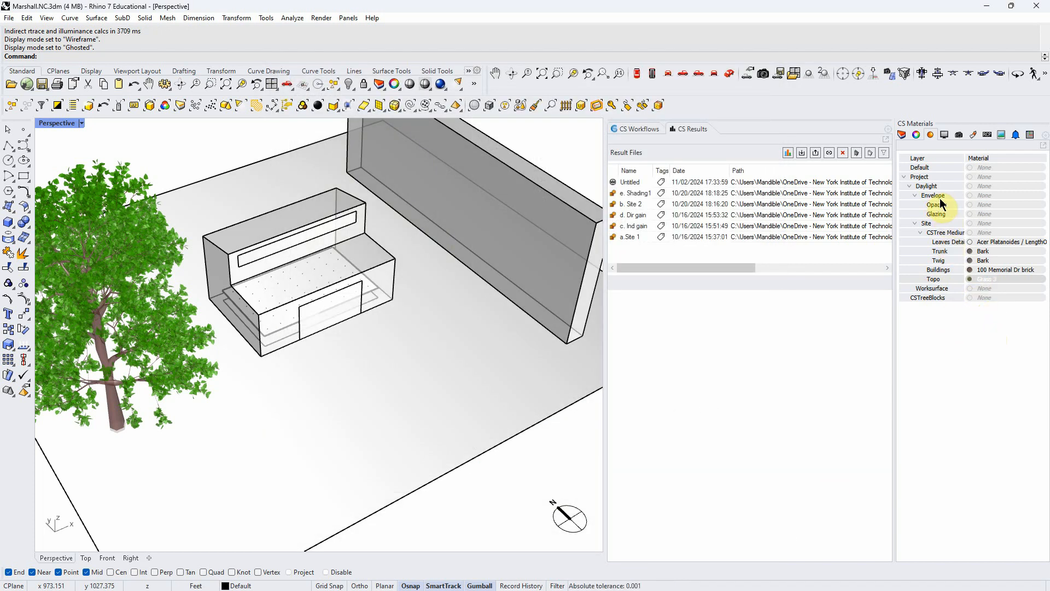
pyautogui.click(990, 204)
pyautogui.click(987, 194)
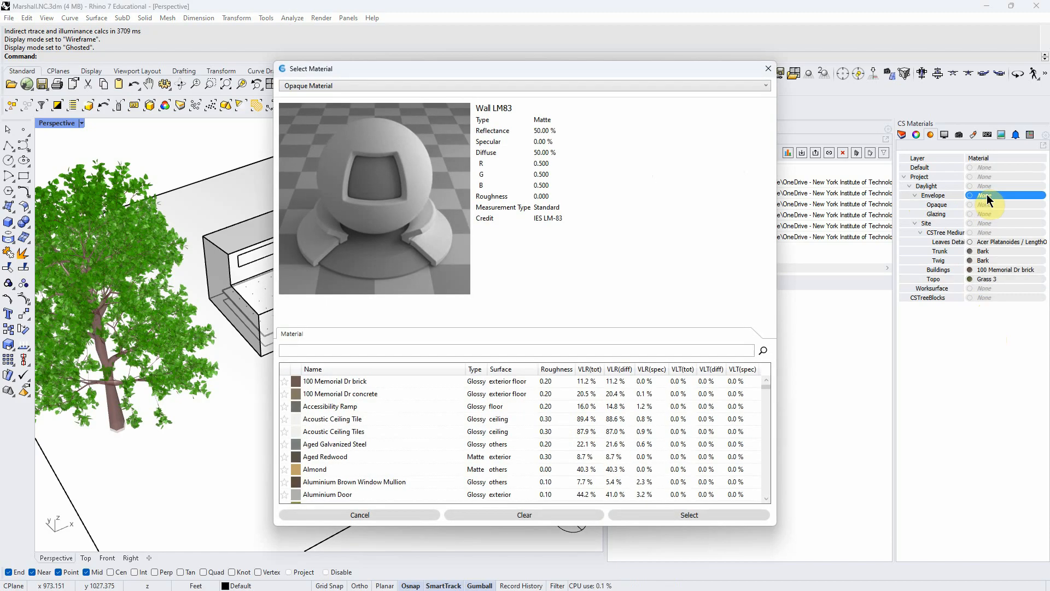
pyautogui.click(770, 70)
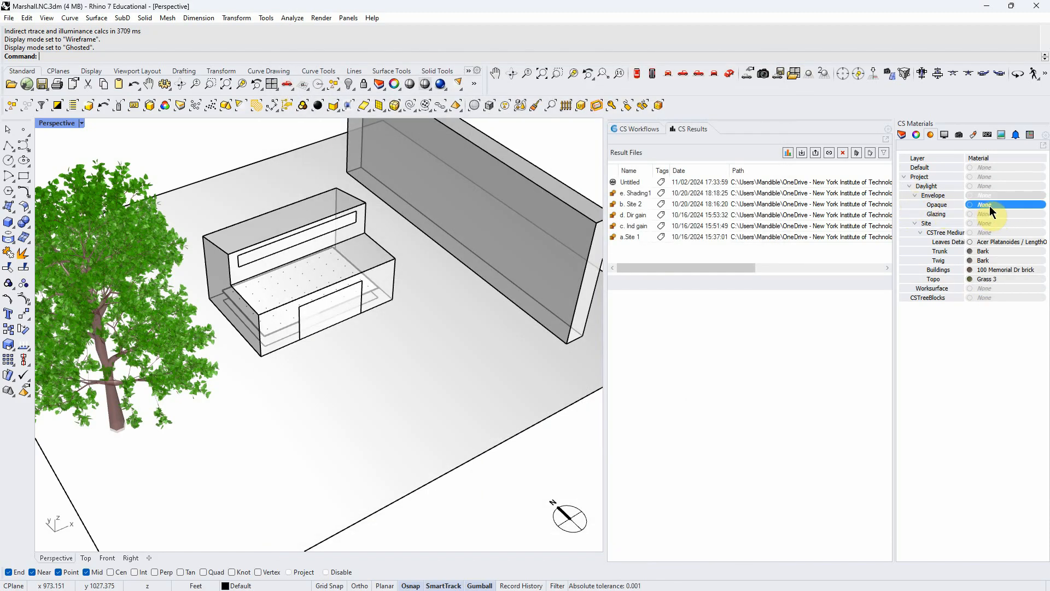
# - Assign the opaque material 100 Memorial Dr brick to the Envelope's Opaque layer
pyautogui.click(989, 206)
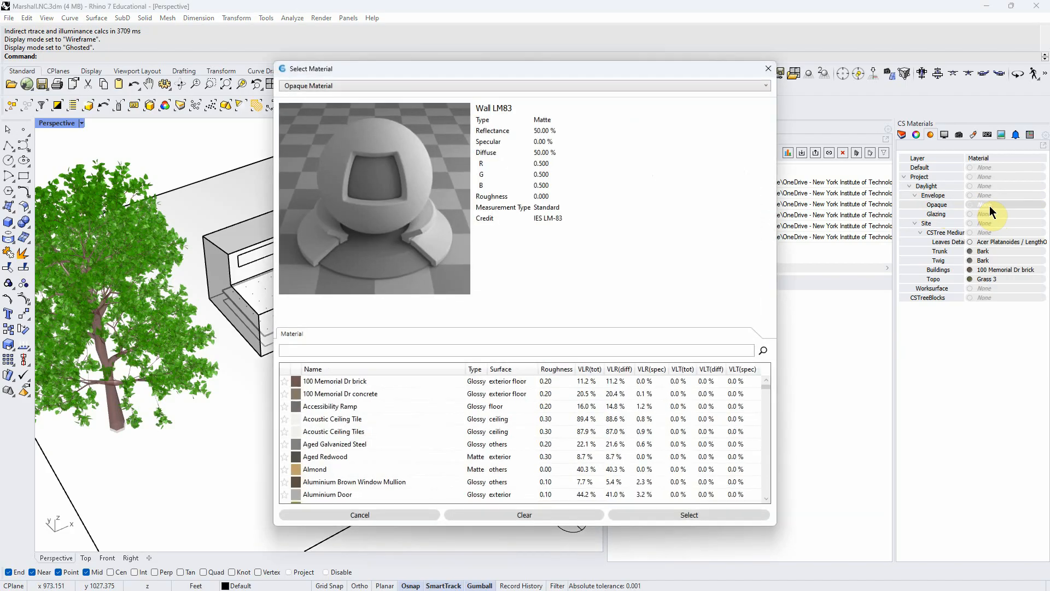
pyautogui.click(330, 383)
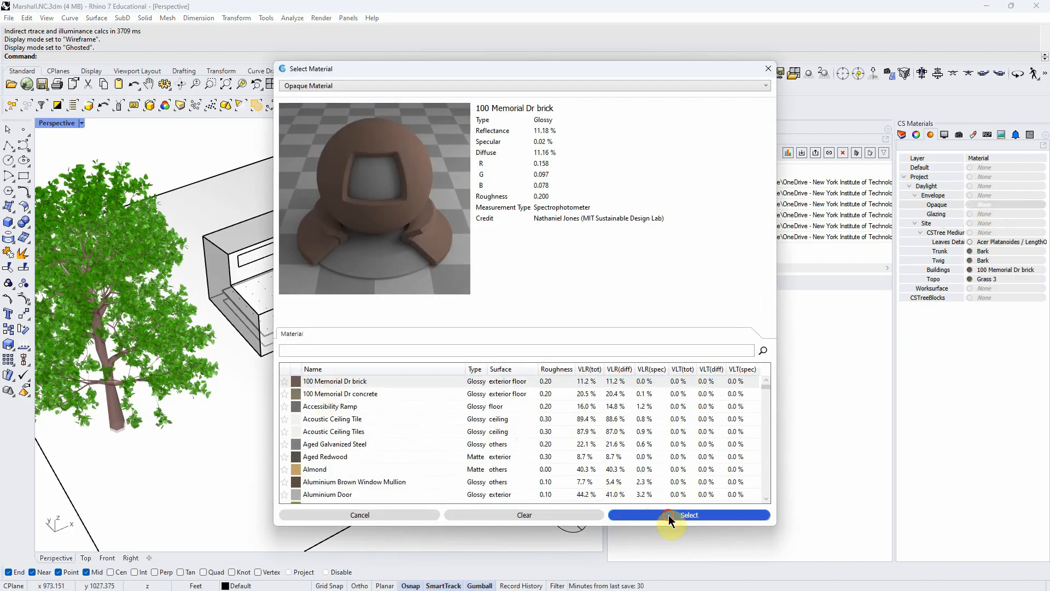
pyautogui.click(669, 514)
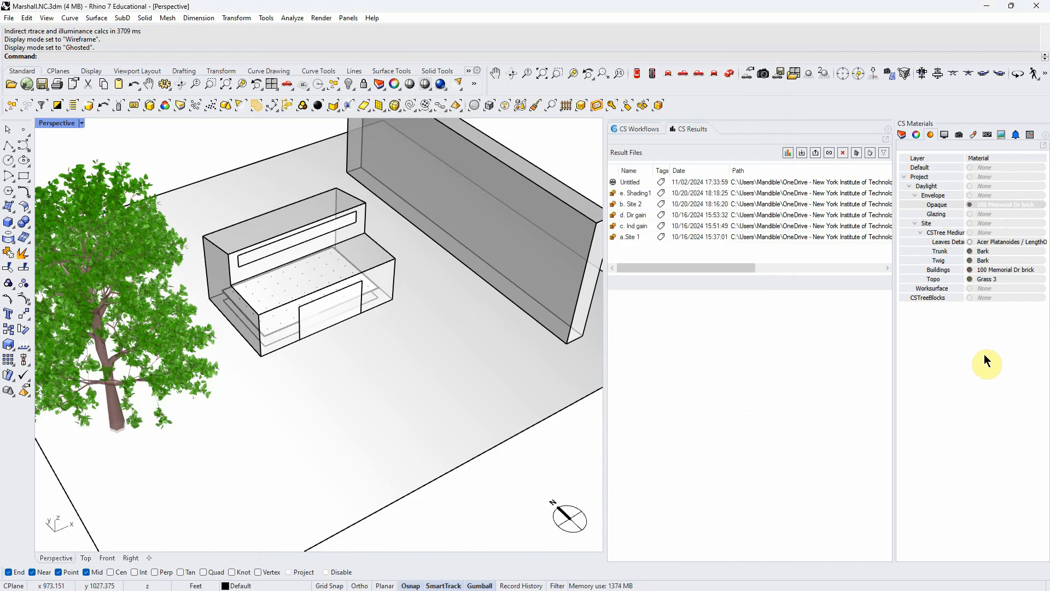
# - Set the Glazing layer's material type to Exterior Glass (with Dynamic Shade (optional)) and sort the glass list by descending VLT
pyautogui.click(987, 215)
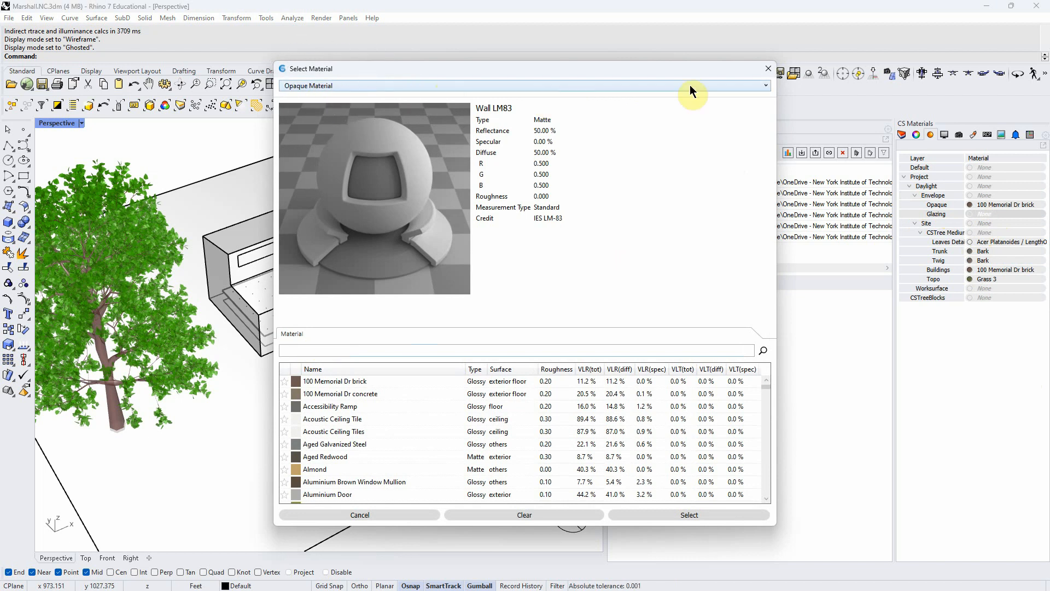
pyautogui.click(766, 87)
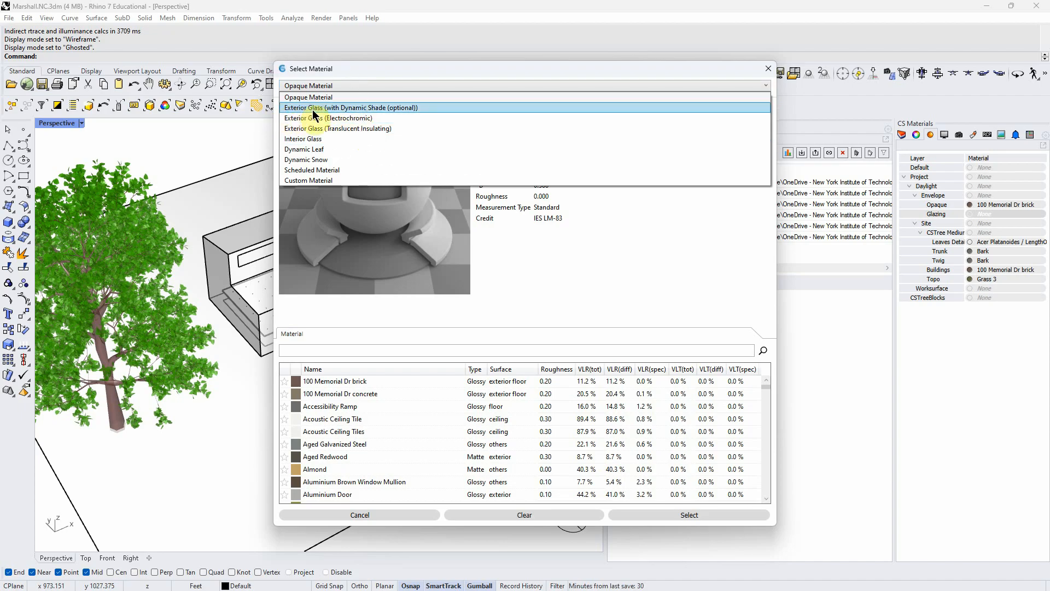
pyautogui.click(346, 107)
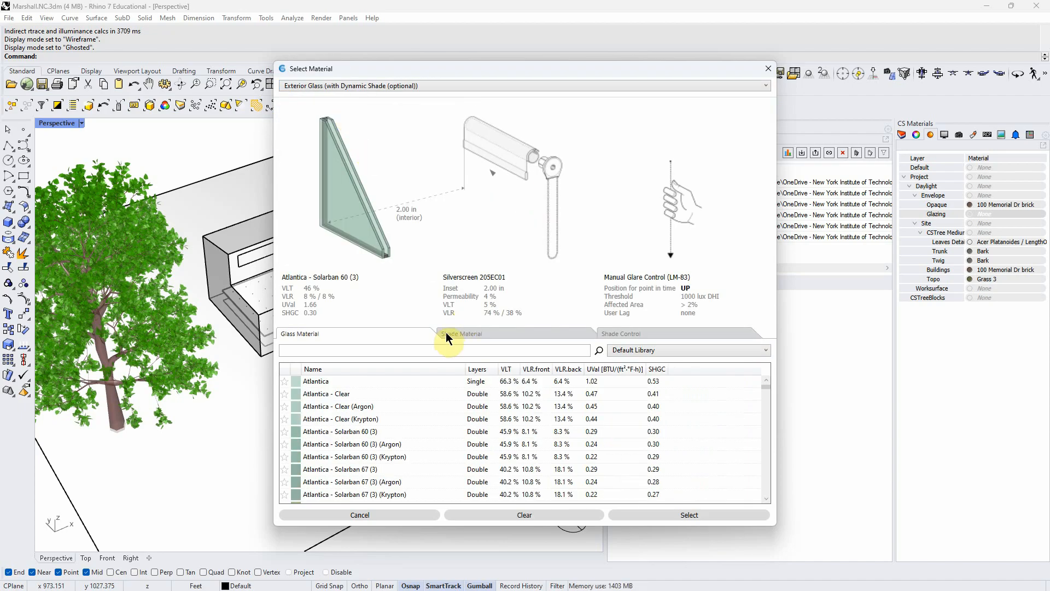
pyautogui.click(506, 369)
pyautogui.click(506, 372)
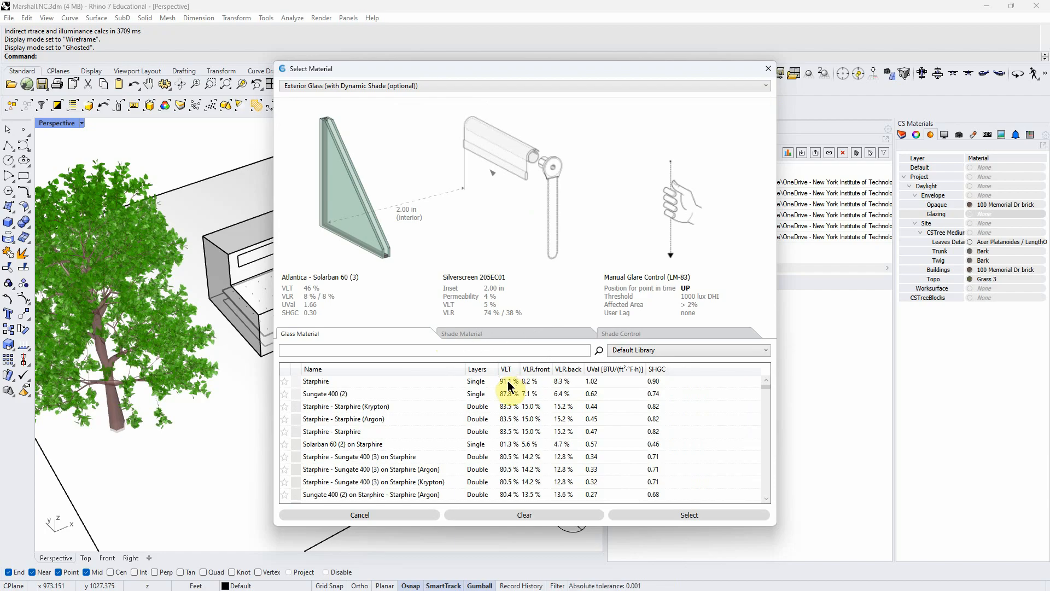
pyautogui.click(507, 371)
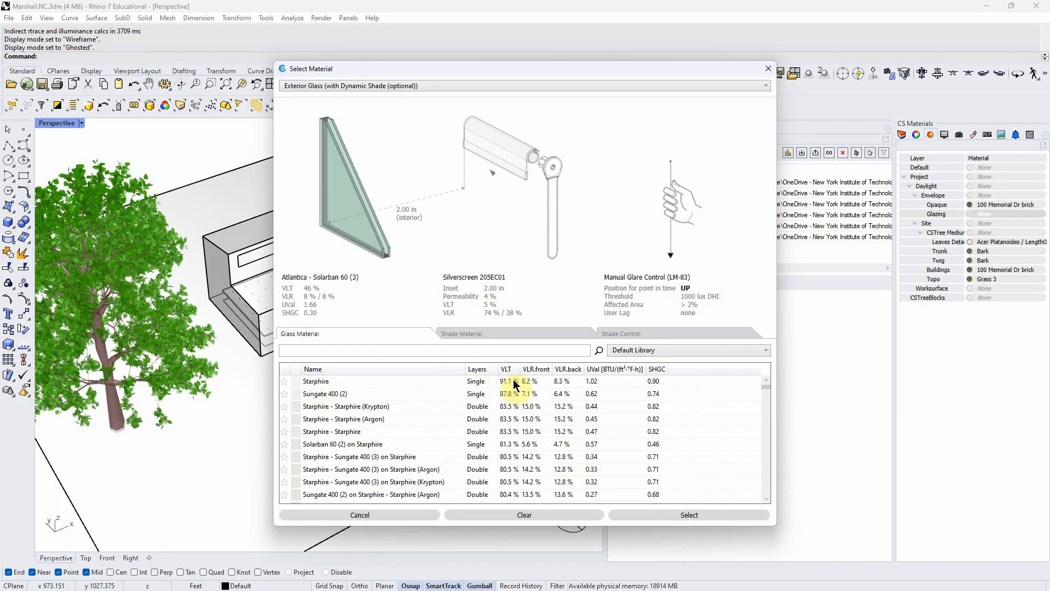
# - Choose the single-layer Starphire glass and set its shade material to No Shade
pyautogui.click(320, 382)
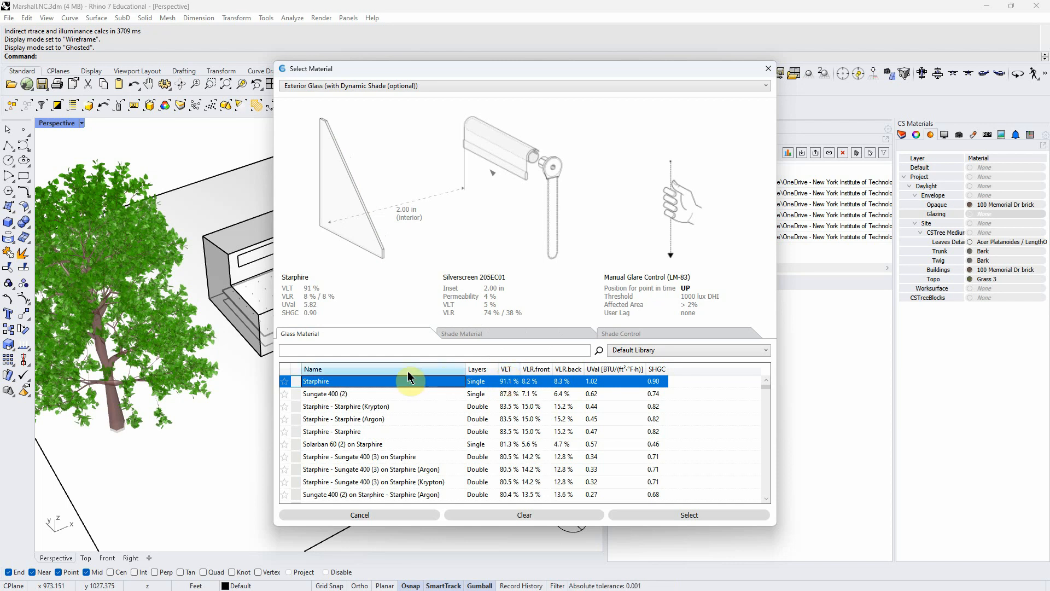
pyautogui.click(497, 335)
pyautogui.click(317, 392)
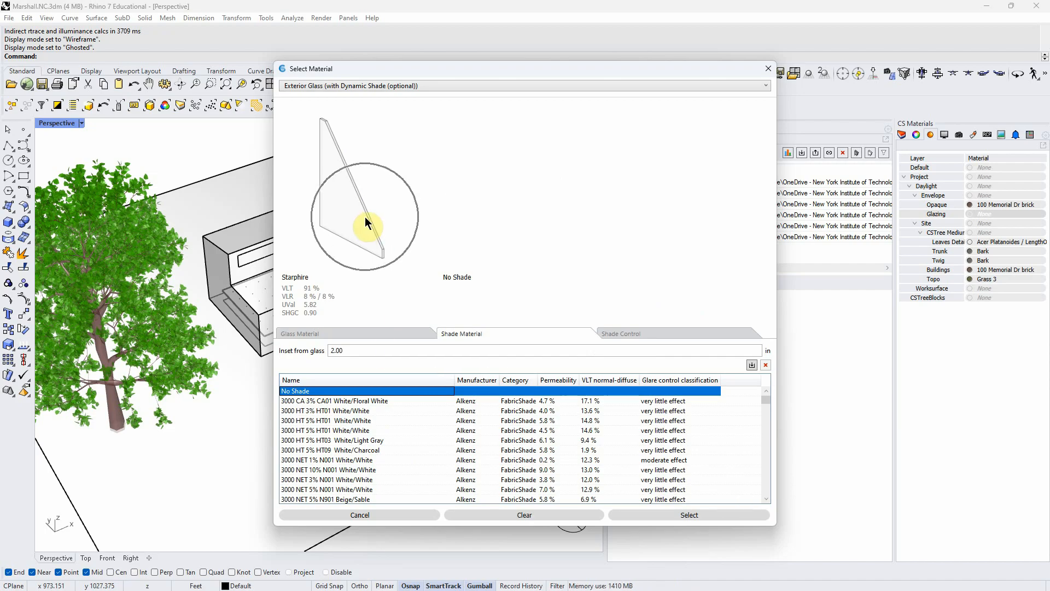
# - Try the double-layer Starphire - Starphire (Krypton) glass with the 3000 CA 3% CA01 White/Floral White shade
pyautogui.click(390, 328)
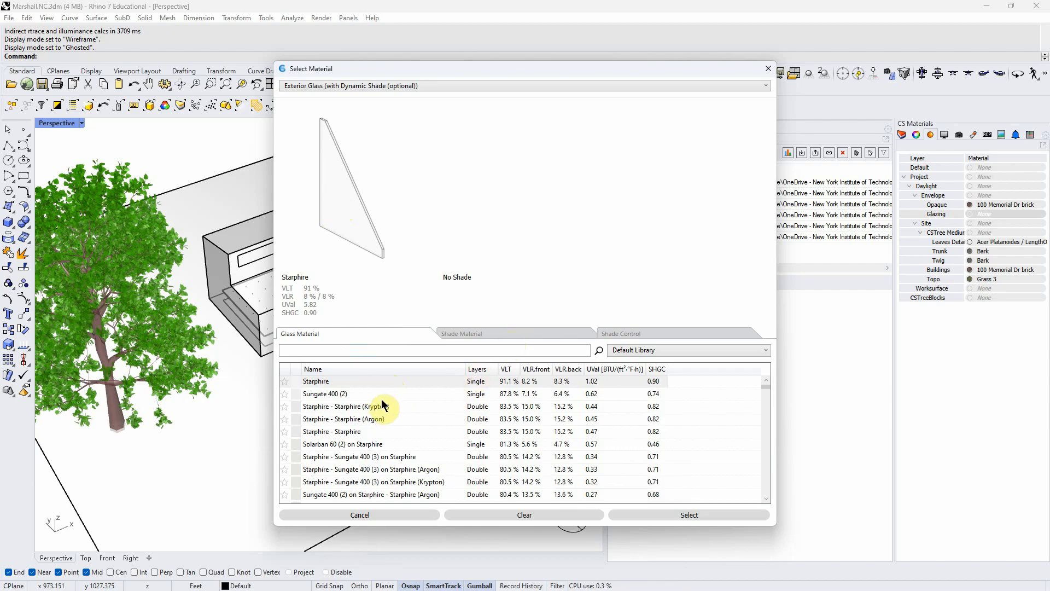
pyautogui.click(358, 407)
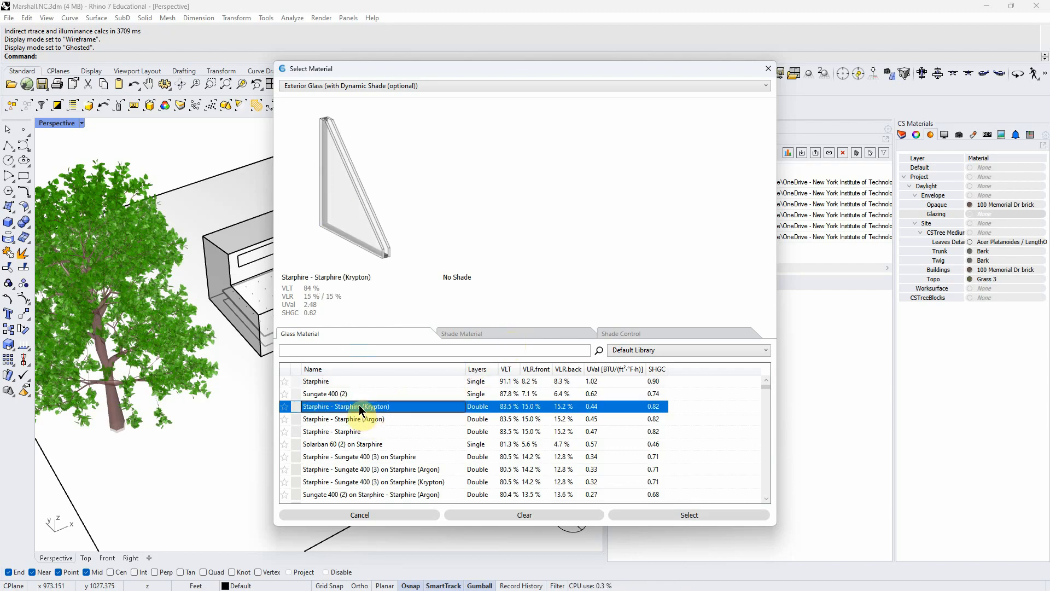
pyautogui.click(555, 333)
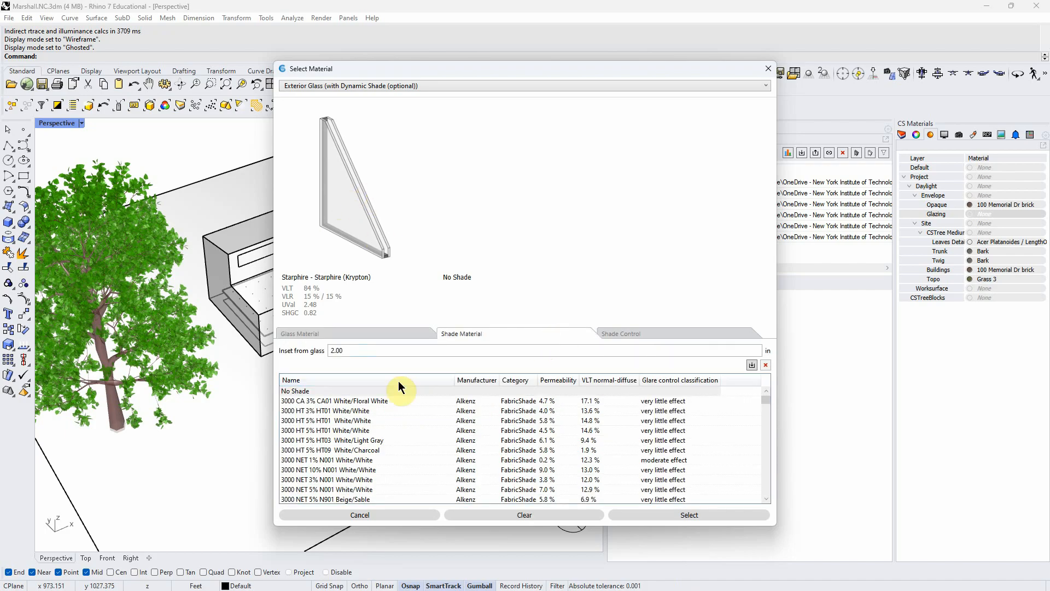
pyautogui.click(310, 401)
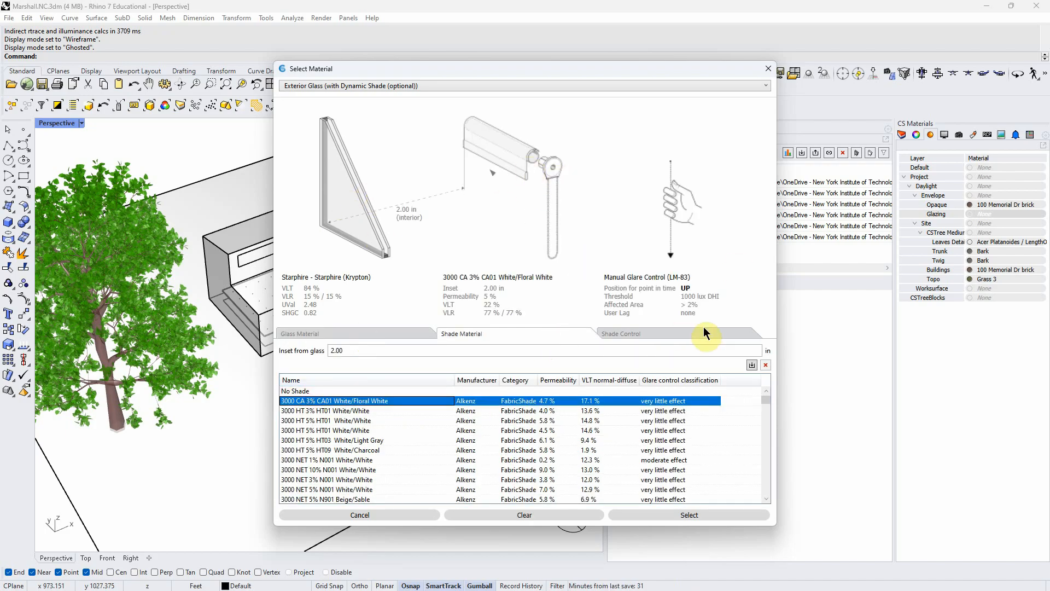
# - Assign single-layer Starphire glass with No Shade to the Glazing layer
pyautogui.click(383, 333)
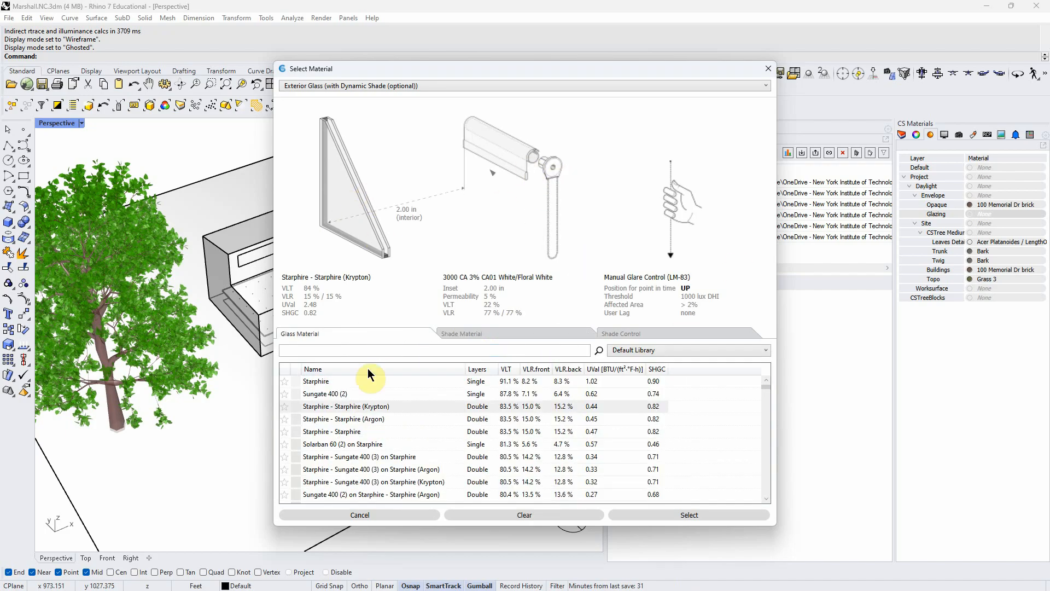
pyautogui.click(356, 382)
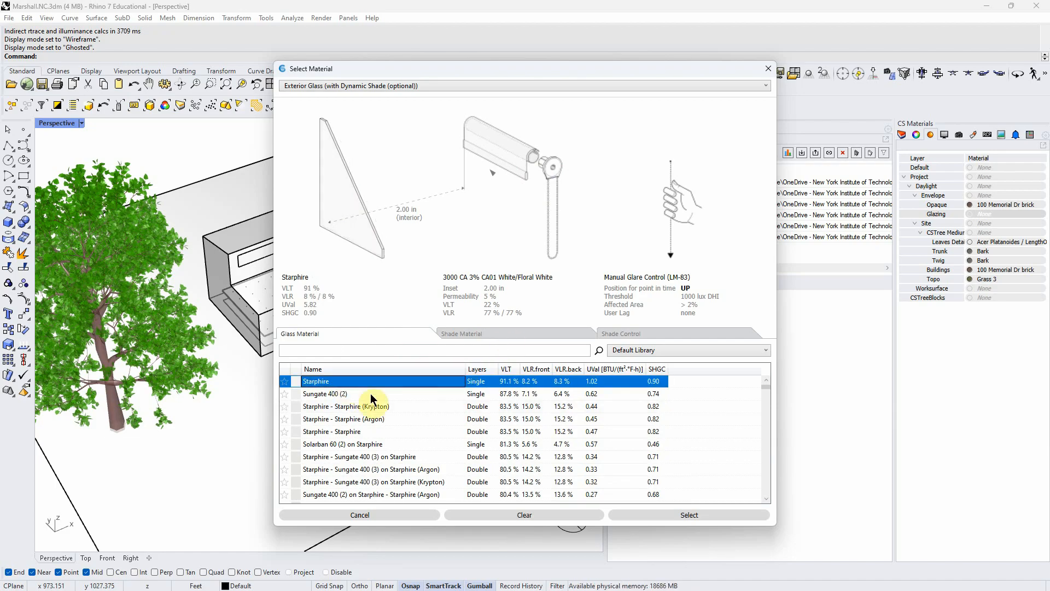
pyautogui.click(471, 334)
pyautogui.click(298, 391)
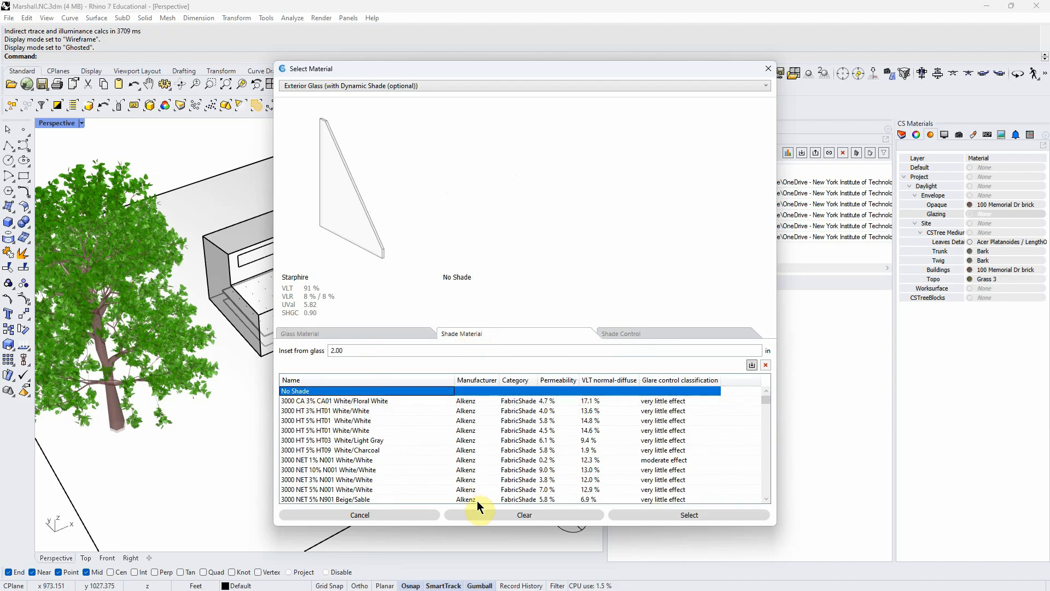
pyautogui.click(667, 515)
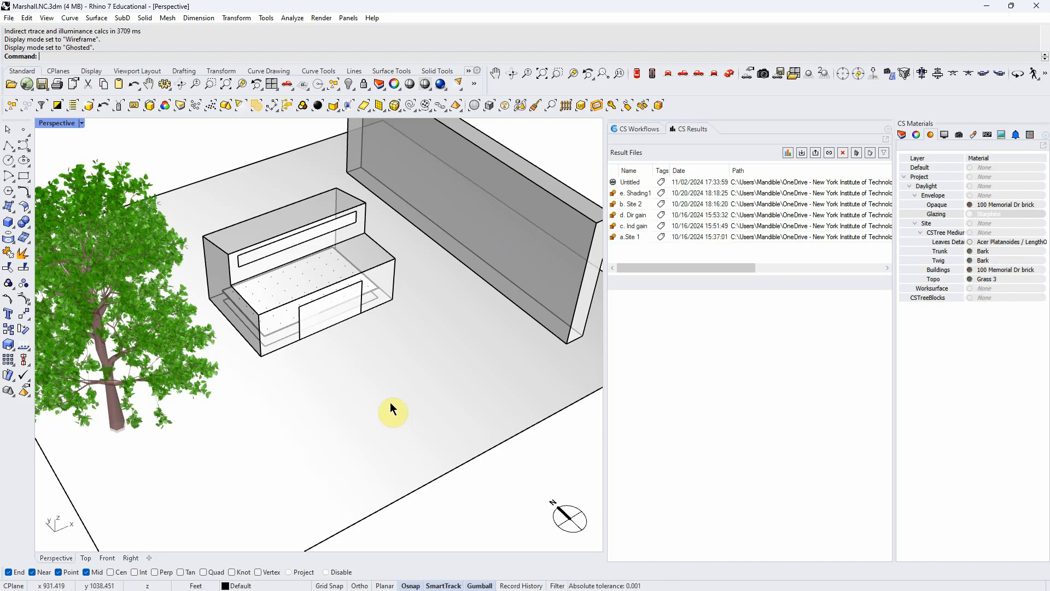
# - Rerun the Daylight Availability simulation, saving the previous result under the run name "no materials"
pyautogui.click(621, 132)
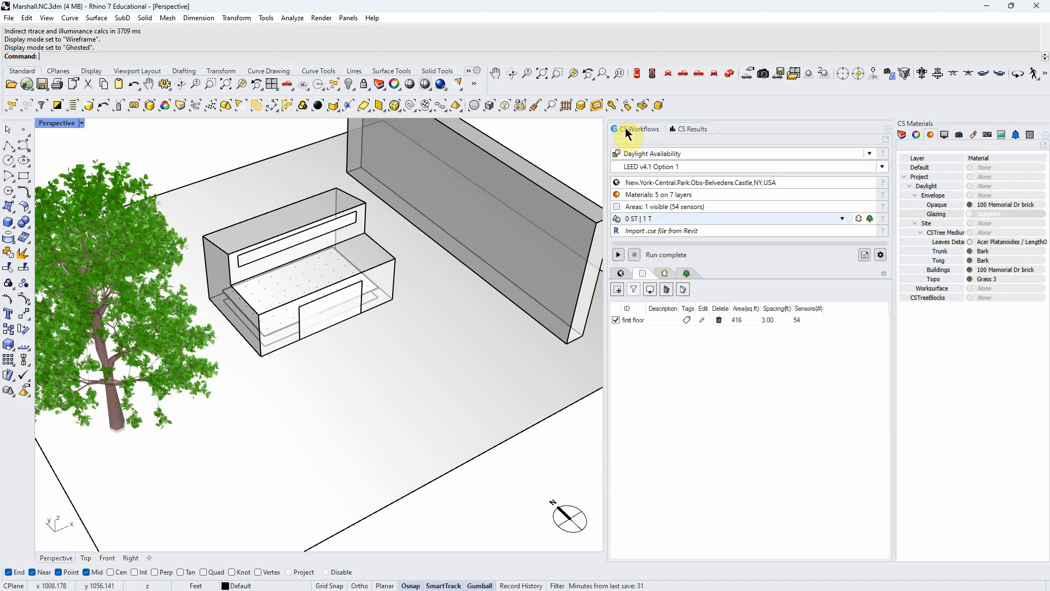
pyautogui.click(619, 256)
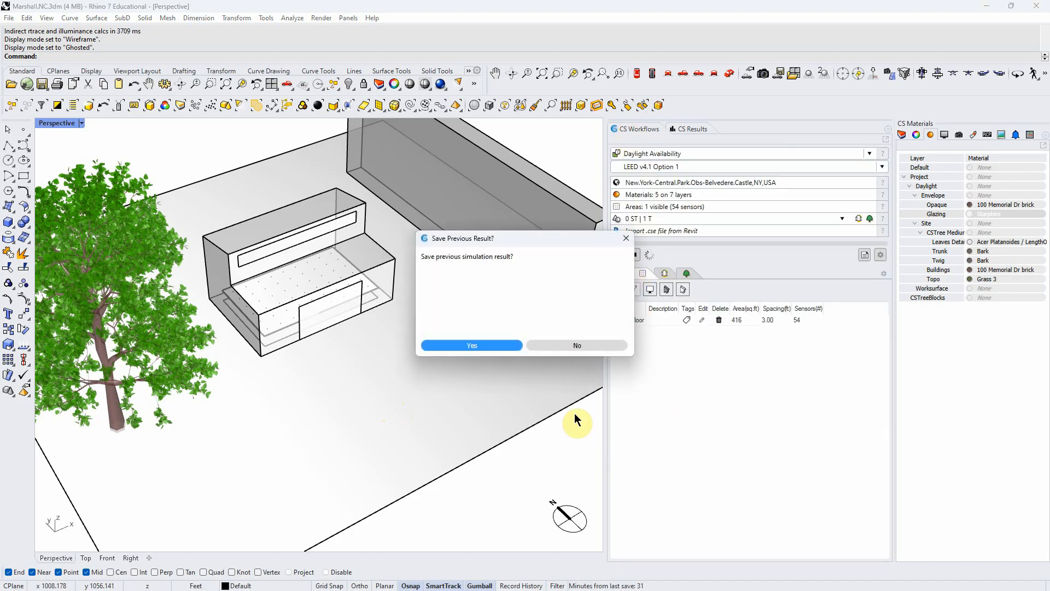
pyautogui.click(487, 348)
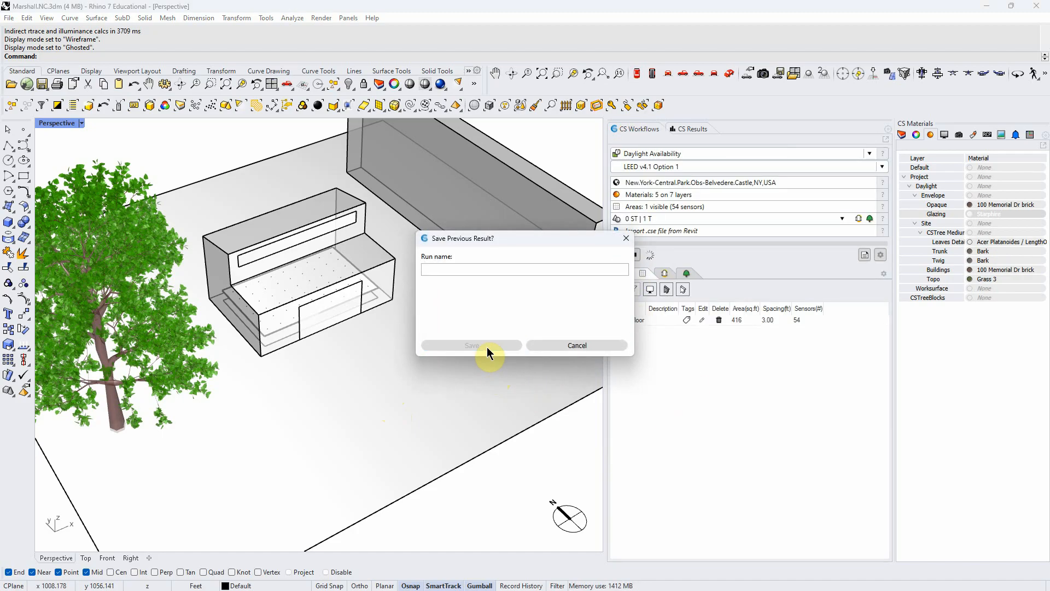
pyautogui.click(463, 268)
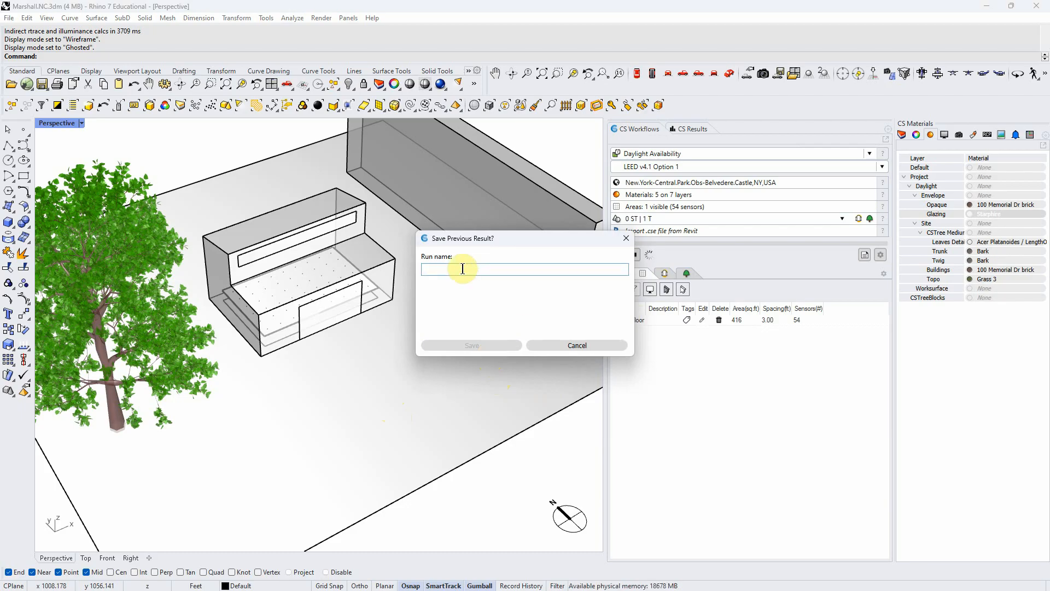
pyautogui.write('1')
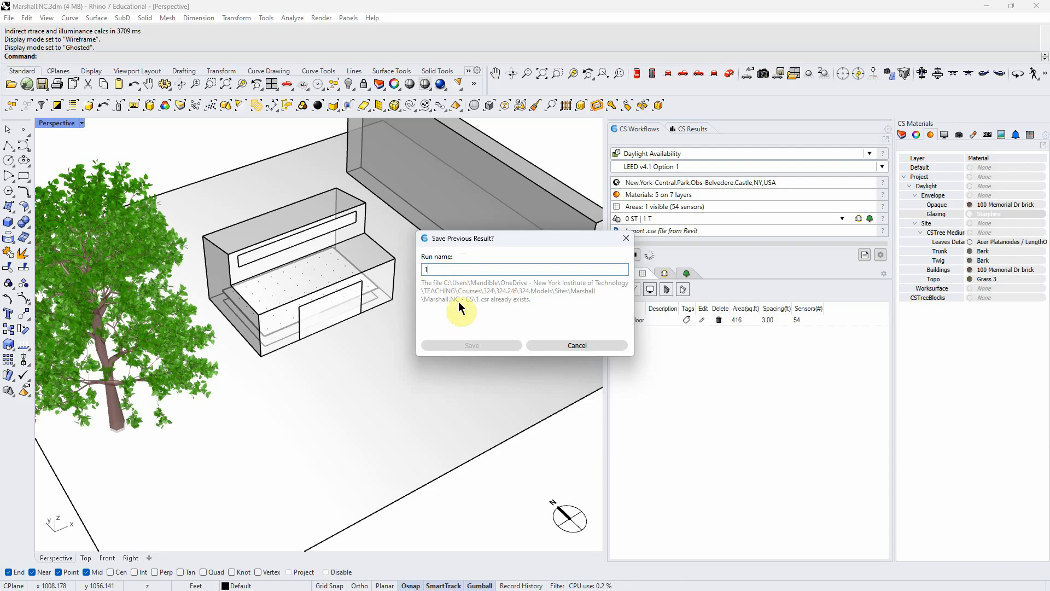
pyautogui.moveTo(436, 270); pyautogui.dragTo(421, 276)
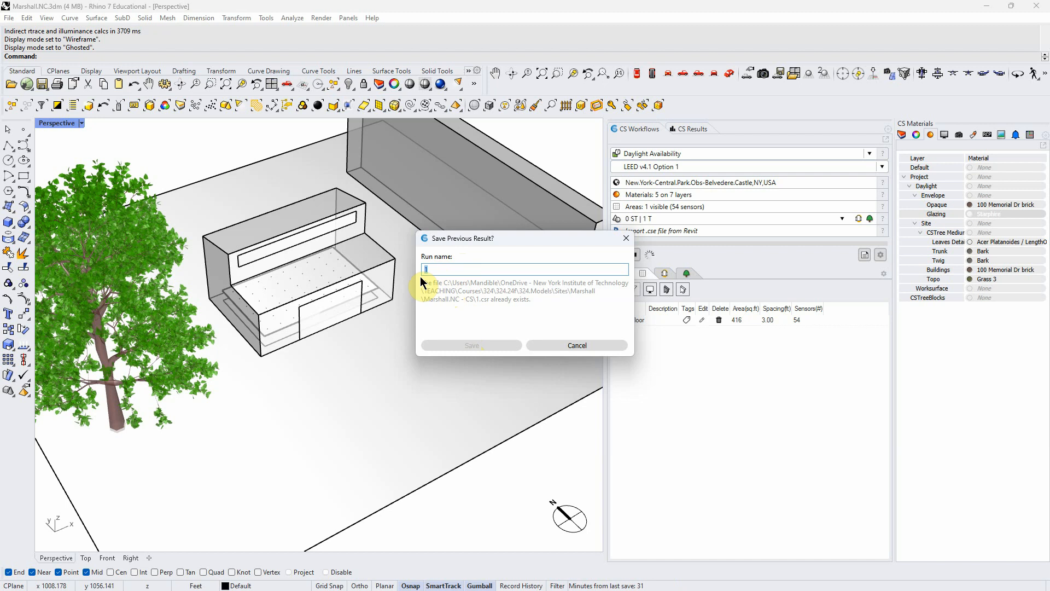
pyautogui.write('no materials')
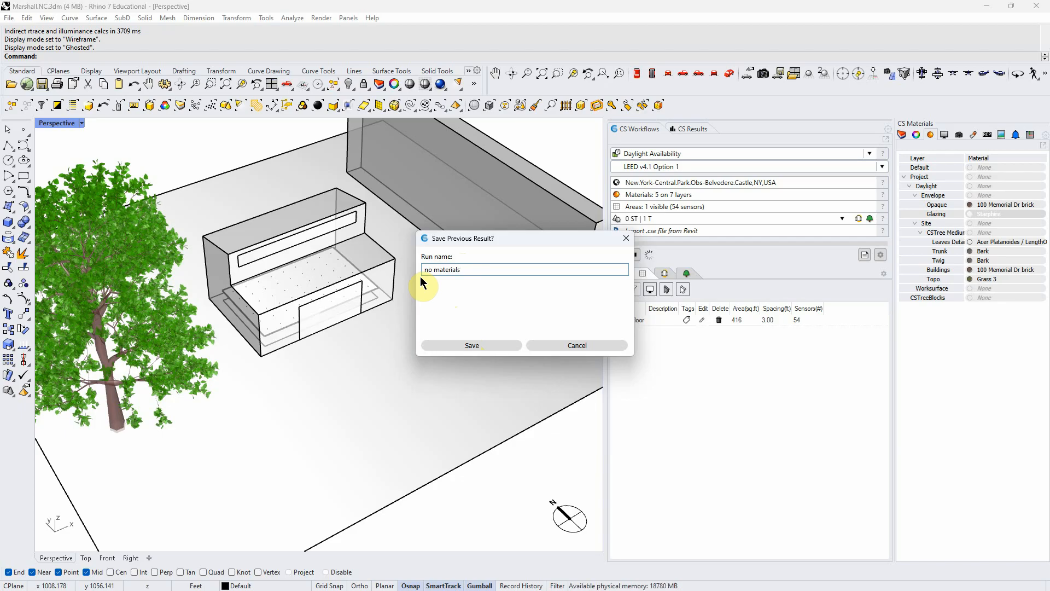
pyautogui.click(465, 343)
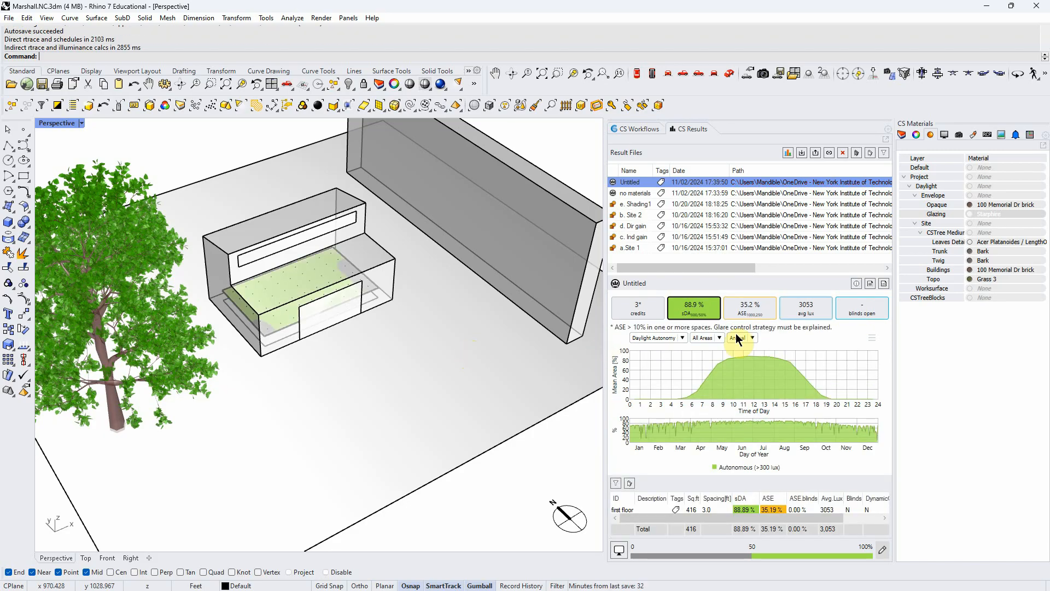
# - Set the Perspective viewport's display mode to Wireframe to expose the sensor grid inside the building
pyautogui.moveTo(476, 358); pyautogui.dragTo(459, 369, button='right')
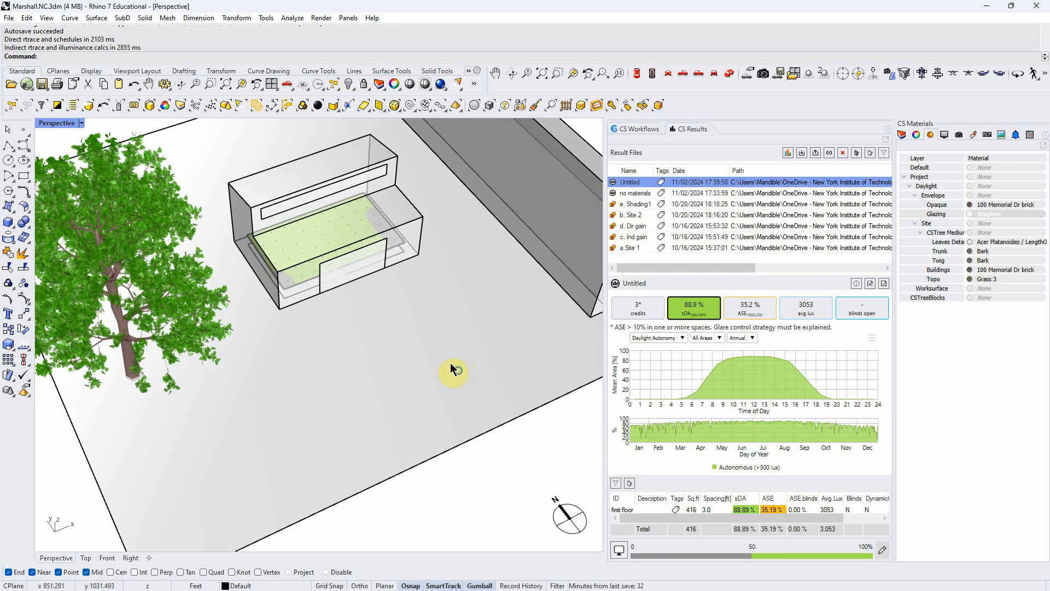
pyautogui.click(80, 122)
pyautogui.click(75, 163)
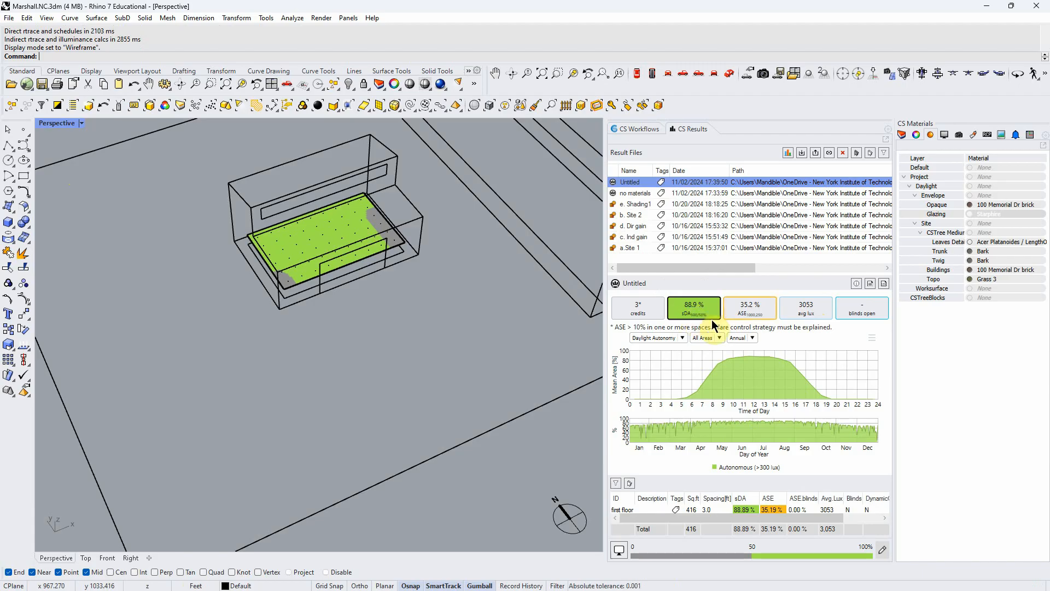
# - Show the ASE map of the new result, followed by its average lux map, to examine the floor's light distribution
pyautogui.click(758, 310)
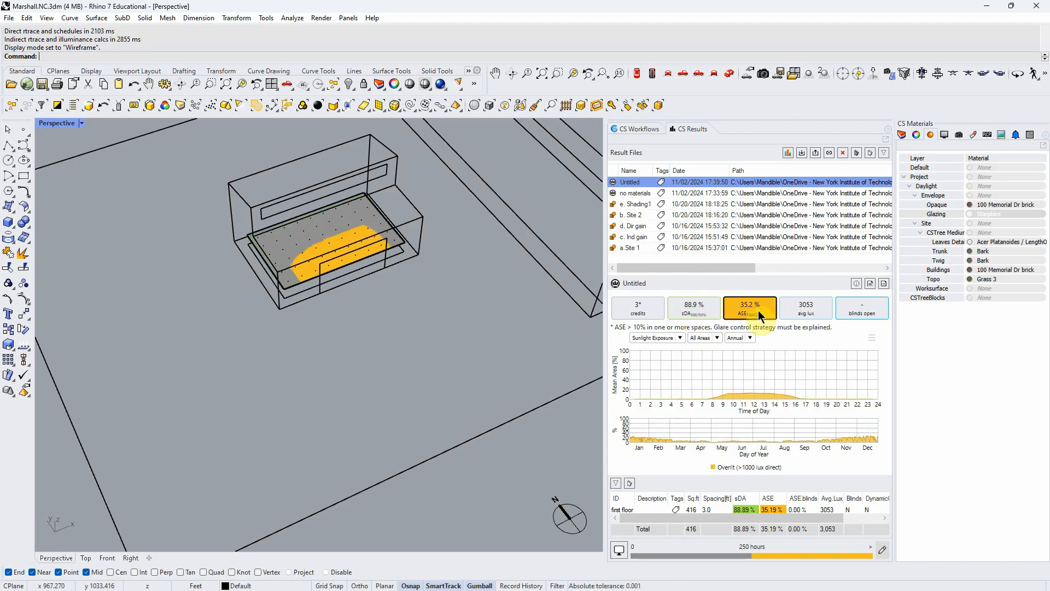
pyautogui.click(817, 308)
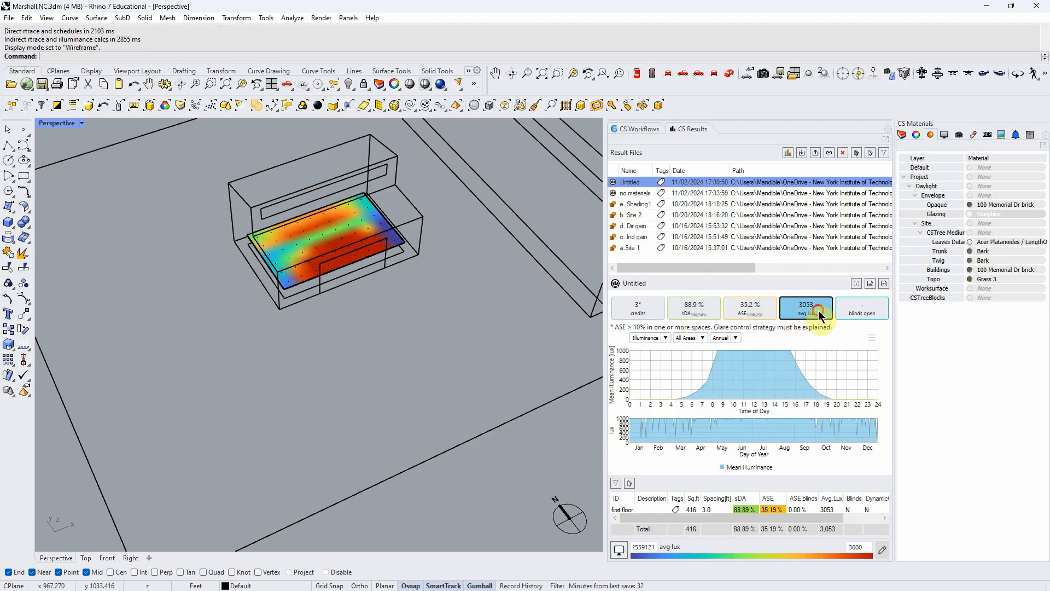
pyautogui.moveTo(580, 338); pyautogui.dragTo(454, 320, button='right')
pyautogui.scroll(5, 428, 288)
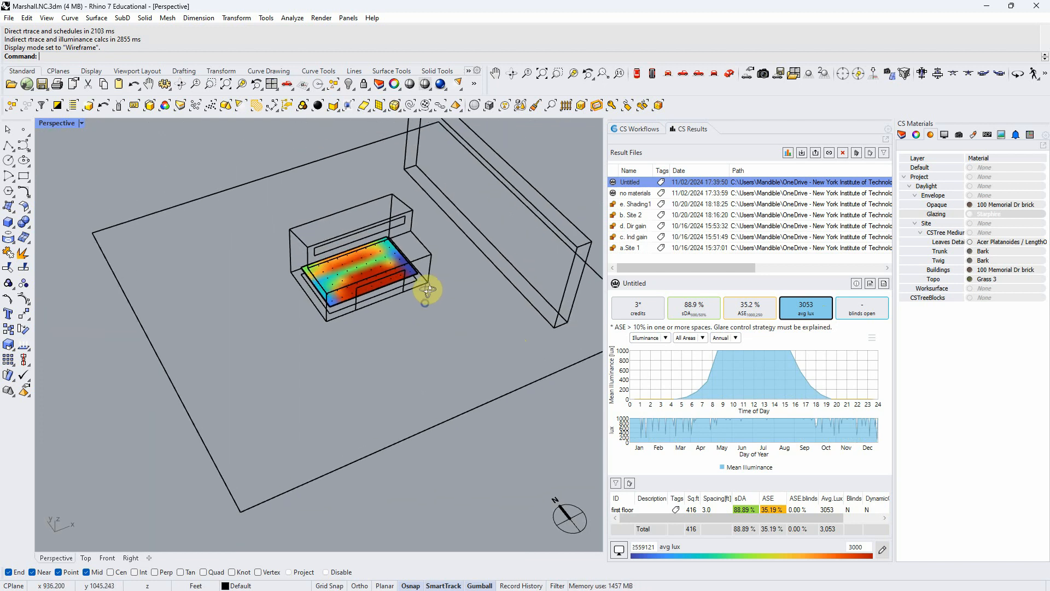
pyautogui.click(813, 303)
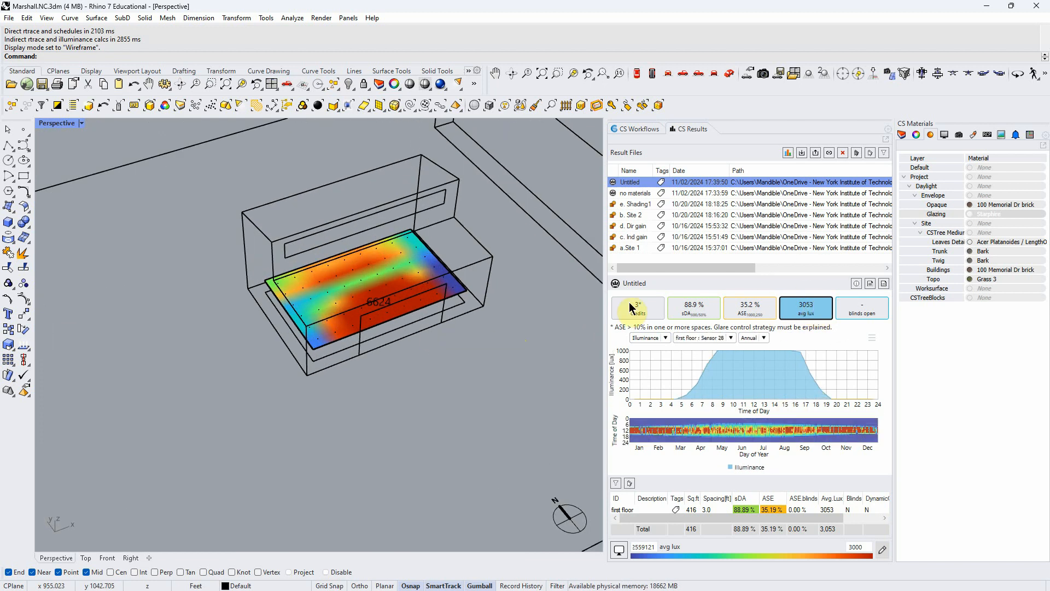
# - Set the upper limit of the average lux color scale to 4000
pyautogui.moveTo(391, 305); pyautogui.dragTo(398, 323, button='right')
pyautogui.scroll(-7, 366, 414)
pyautogui.scroll(7, 366, 421)
pyautogui.moveTo(367, 451)
pyautogui.mouseDown(button='right')
pyautogui.moveTo(371, 437)
pyautogui.moveTo(369, 454)
pyautogui.mouseUp(button='right')
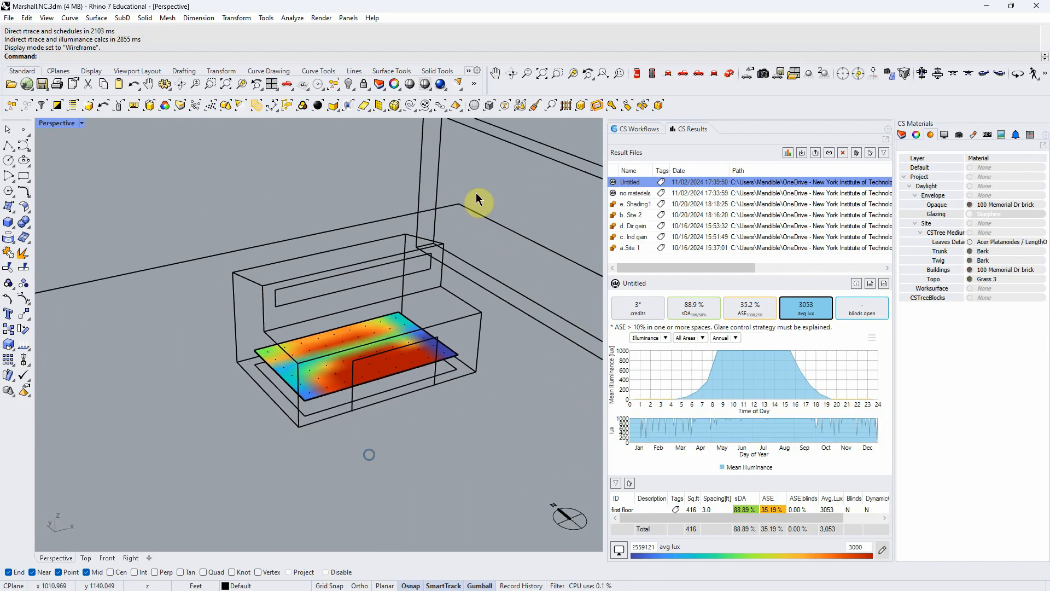
pyautogui.click(558, 72)
pyautogui.moveTo(164, 200); pyautogui.dragTo(548, 438)
pyautogui.moveTo(420, 474)
pyautogui.mouseDown(button='right')
pyautogui.moveTo(408, 443)
pyautogui.moveTo(421, 436)
pyautogui.moveTo(432, 462)
pyautogui.mouseUp(button='right')
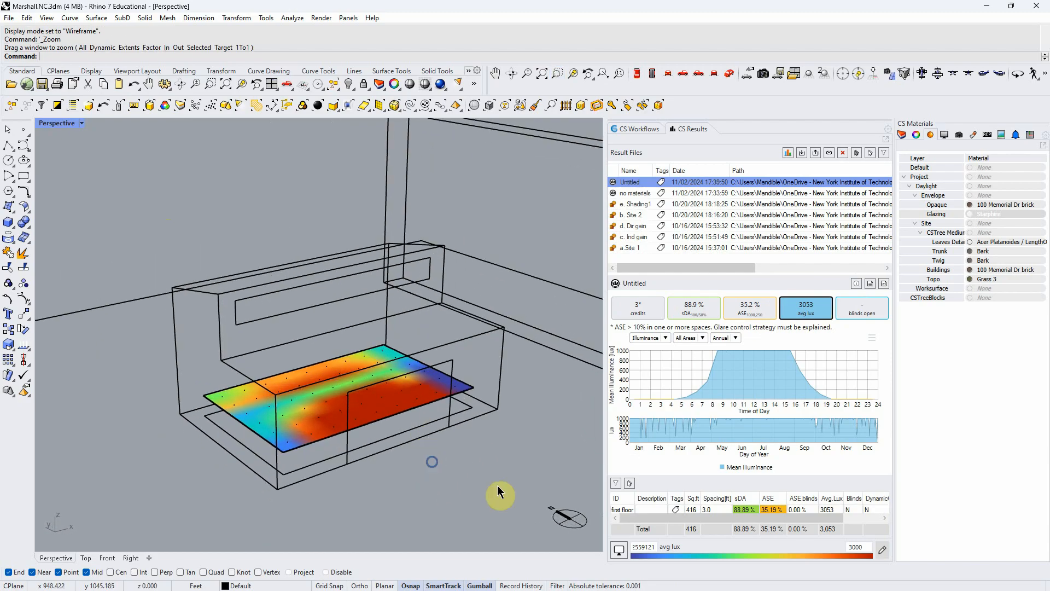
pyautogui.click(866, 545)
pyautogui.write('4000')
pyautogui.press('Tab')
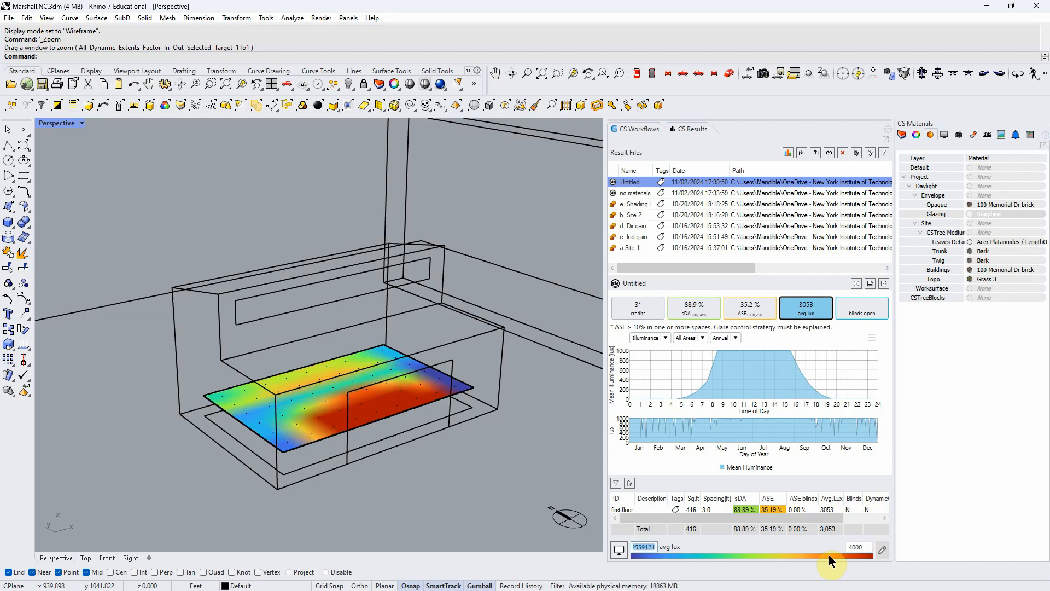
# - Set the upper limit of the average lux color scale to 3000 and display the numeric value at each sensor
pyautogui.click(865, 547)
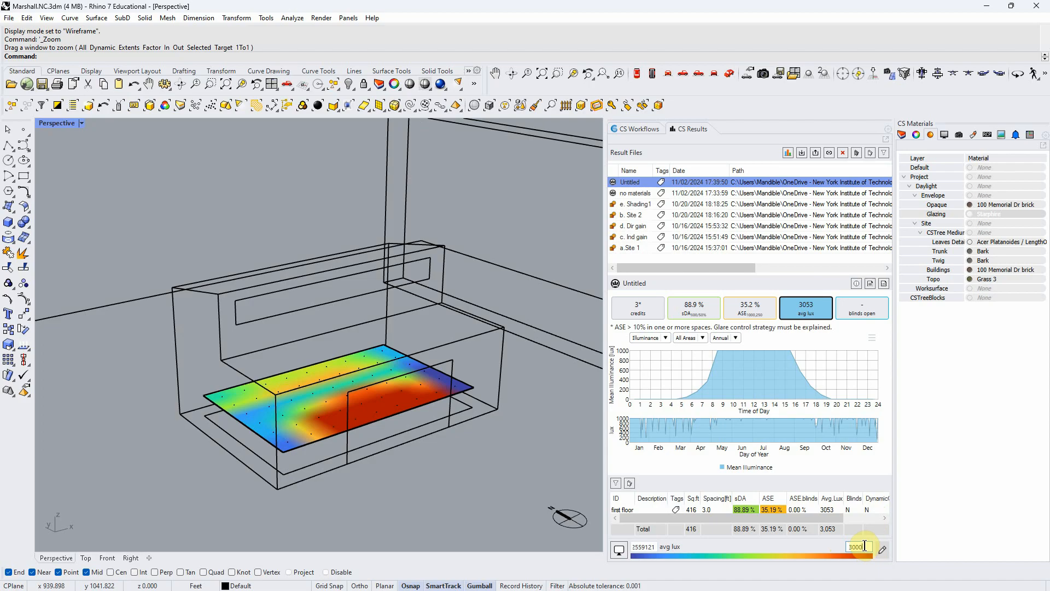
pyautogui.write('3000')
pyautogui.press('Return')
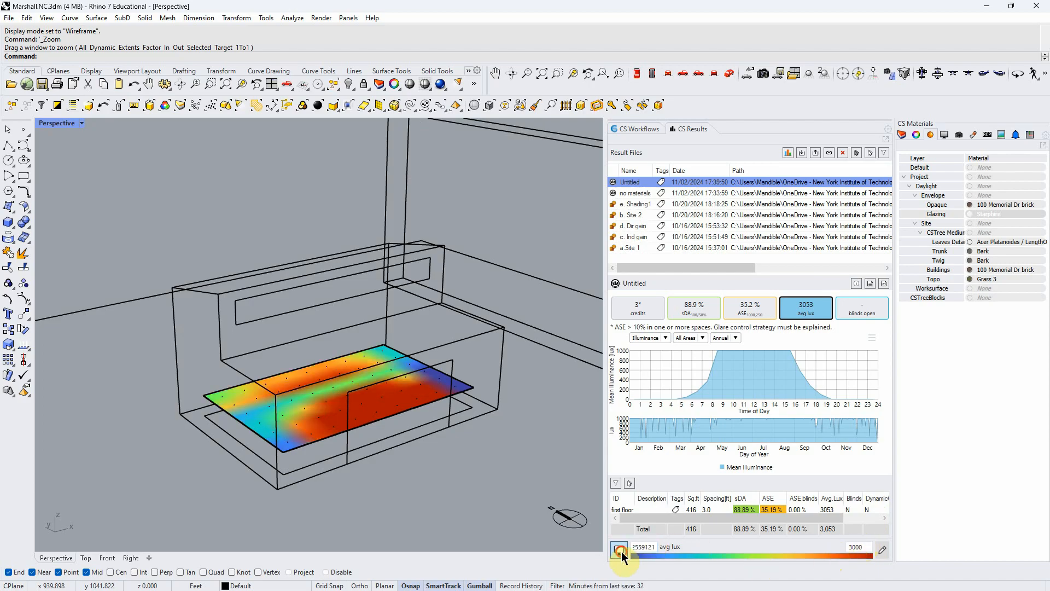
pyautogui.click(622, 551)
pyautogui.click(510, 444)
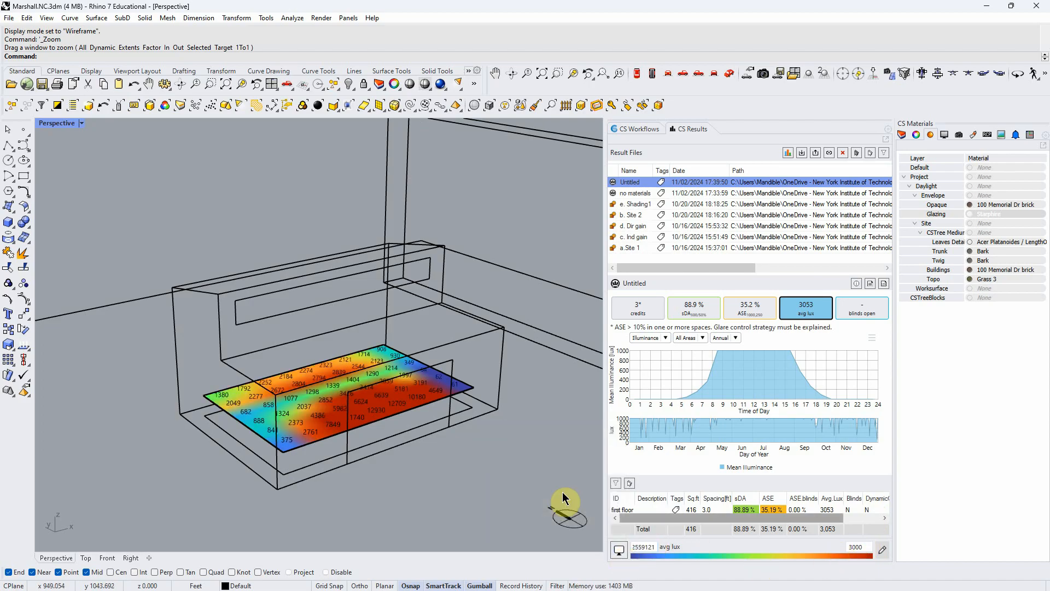
# - Examine the average lux values of individual sensors across the floor in relation to the building's window openings
pyautogui.scroll(5, 413, 514)
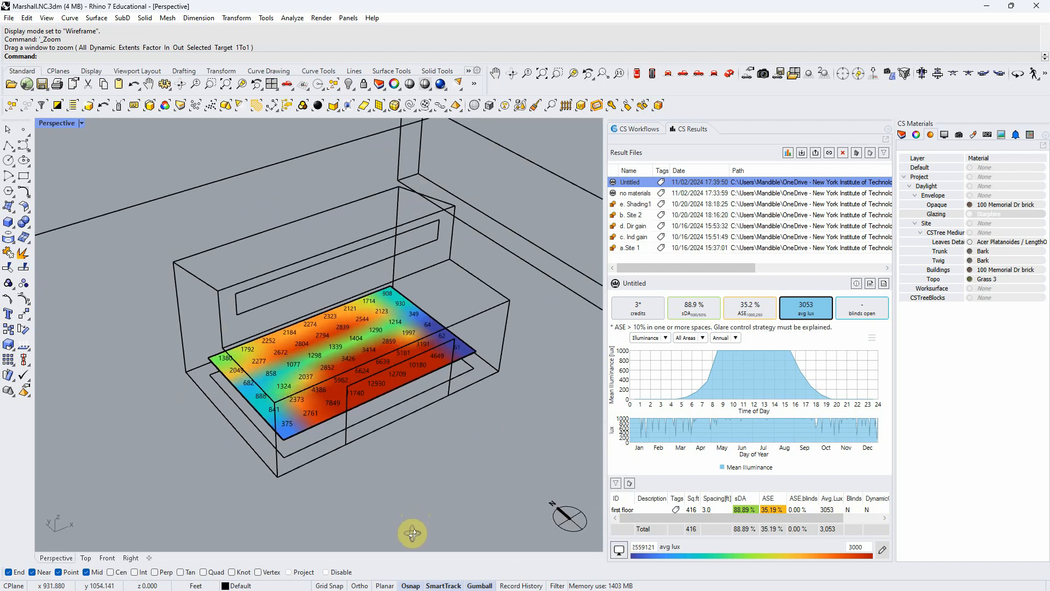
pyautogui.click(342, 355)
pyautogui.scroll(-8, 342, 356)
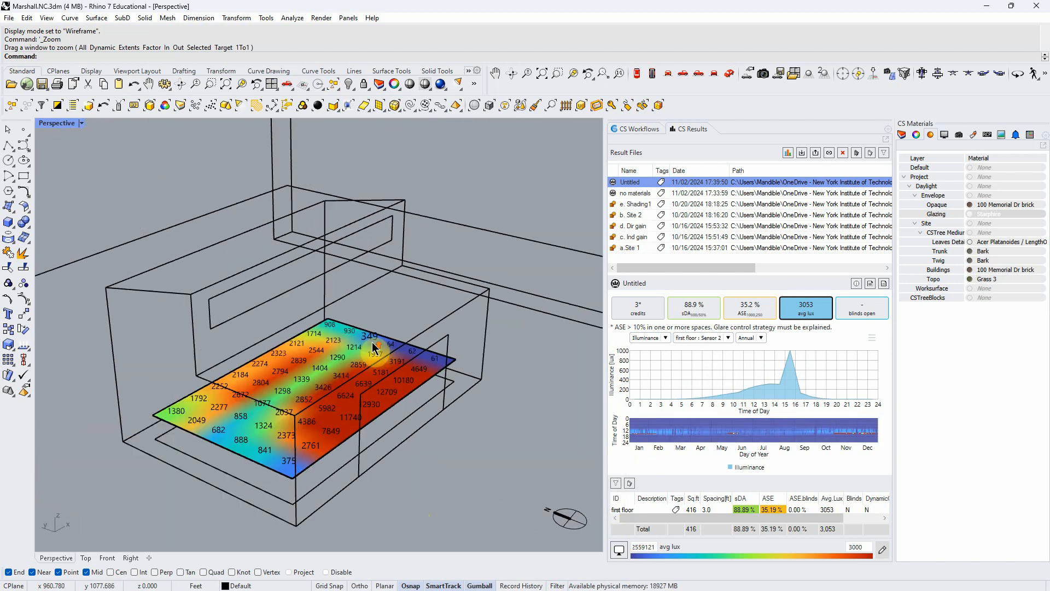
pyautogui.scroll(8, 350, 386)
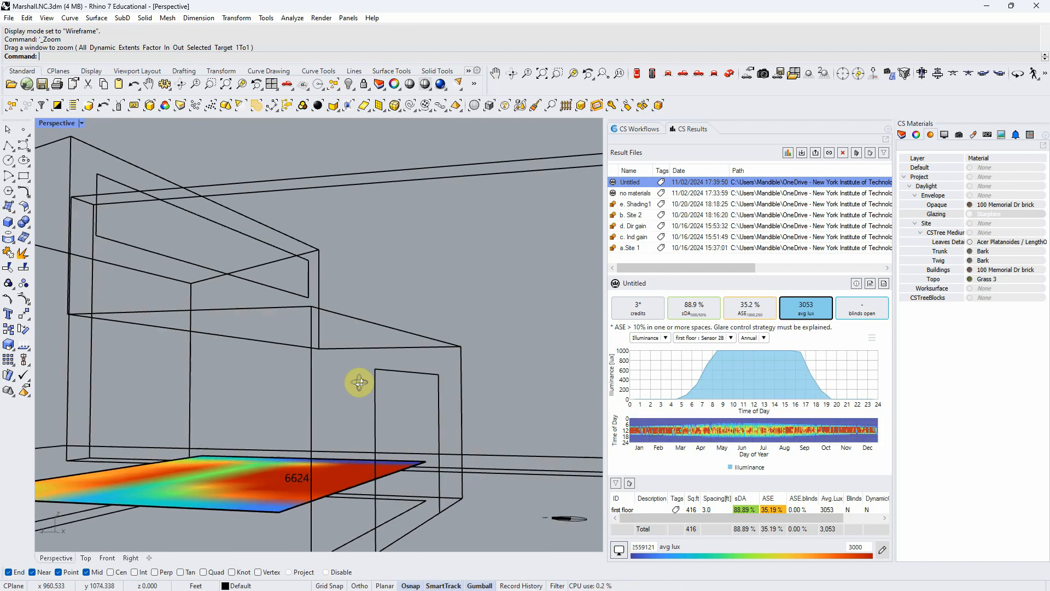
pyautogui.scroll(-5, 381, 386)
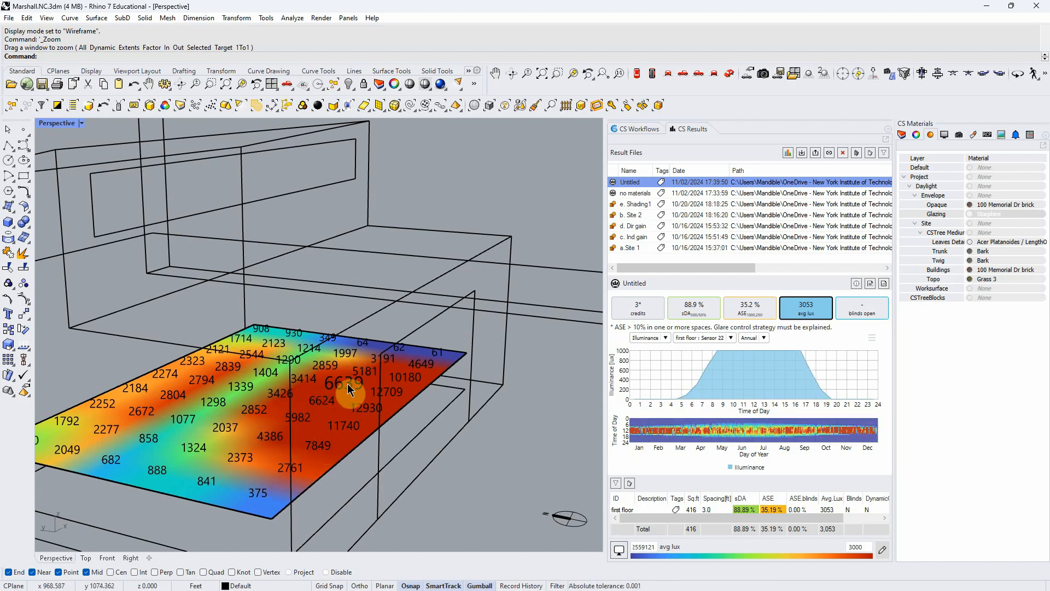
pyautogui.scroll(-3, 372, 410)
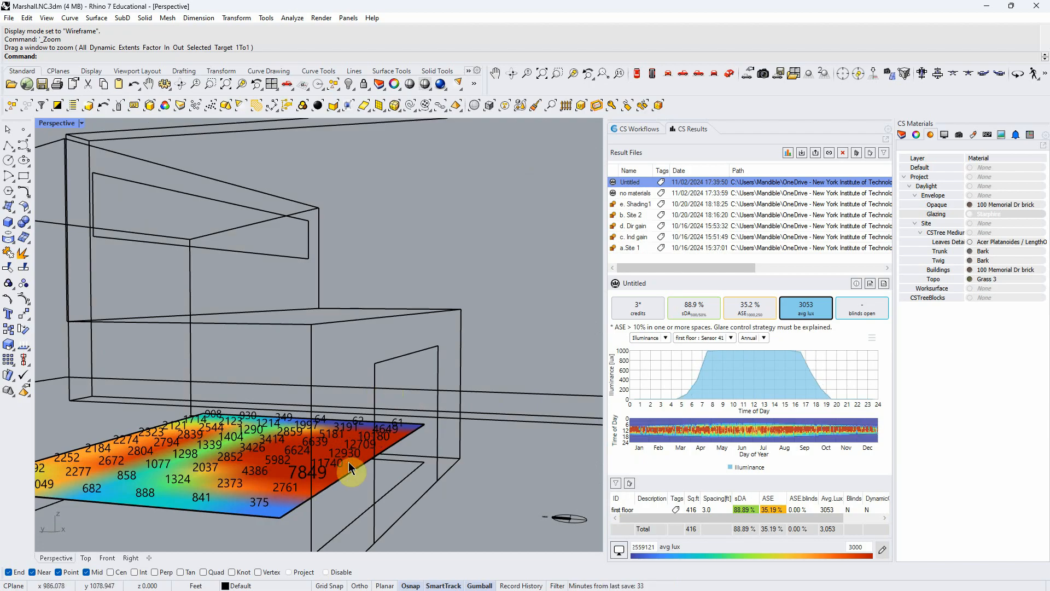
pyautogui.scroll(-3, 349, 431)
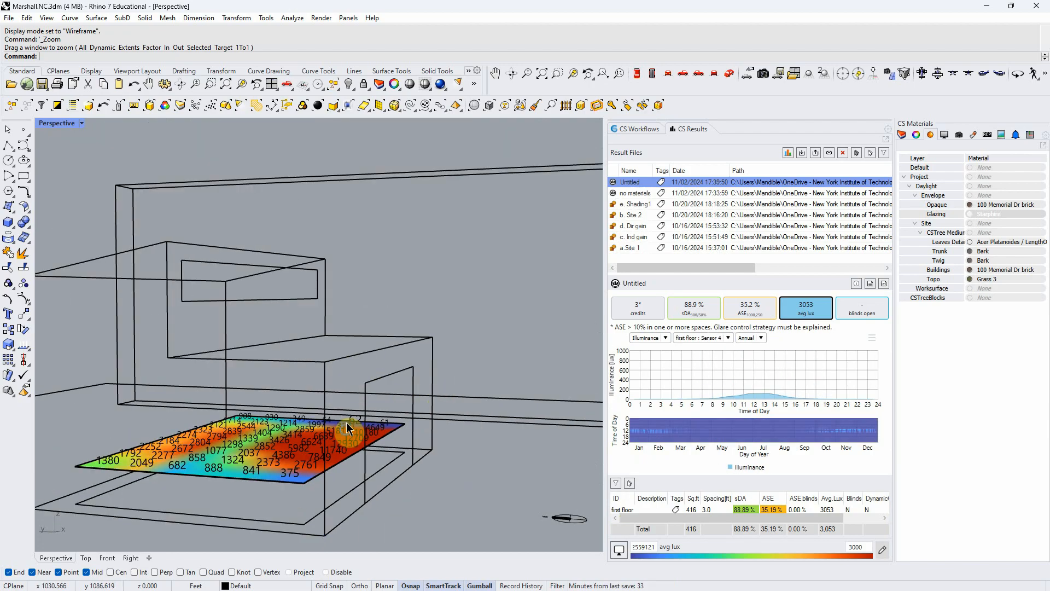
pyautogui.moveTo(349, 434); pyautogui.dragTo(331, 474, button='right')
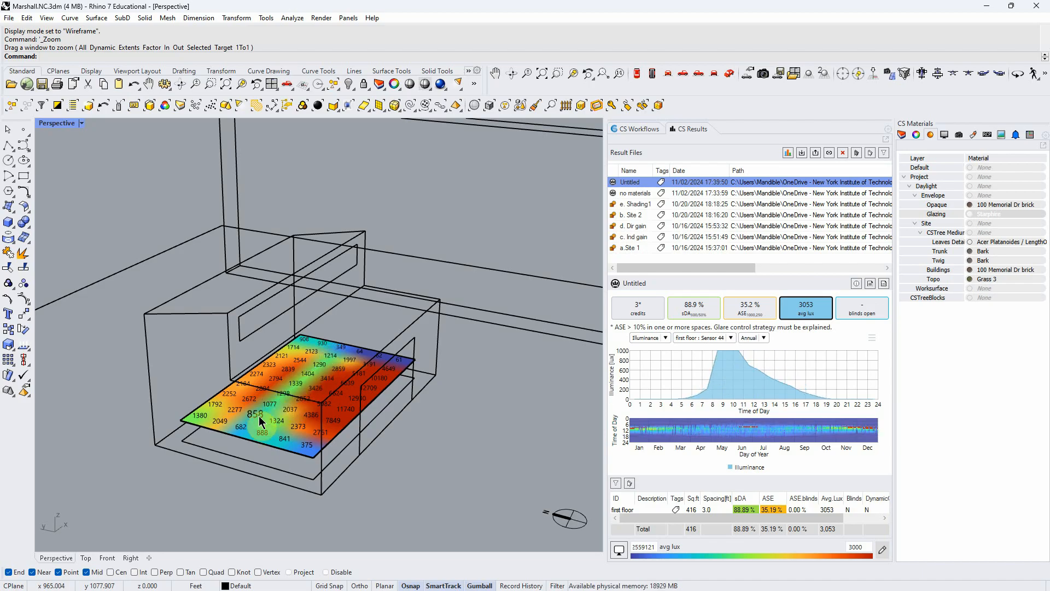
pyautogui.moveTo(284, 402); pyautogui.dragTo(285, 370, button='right')
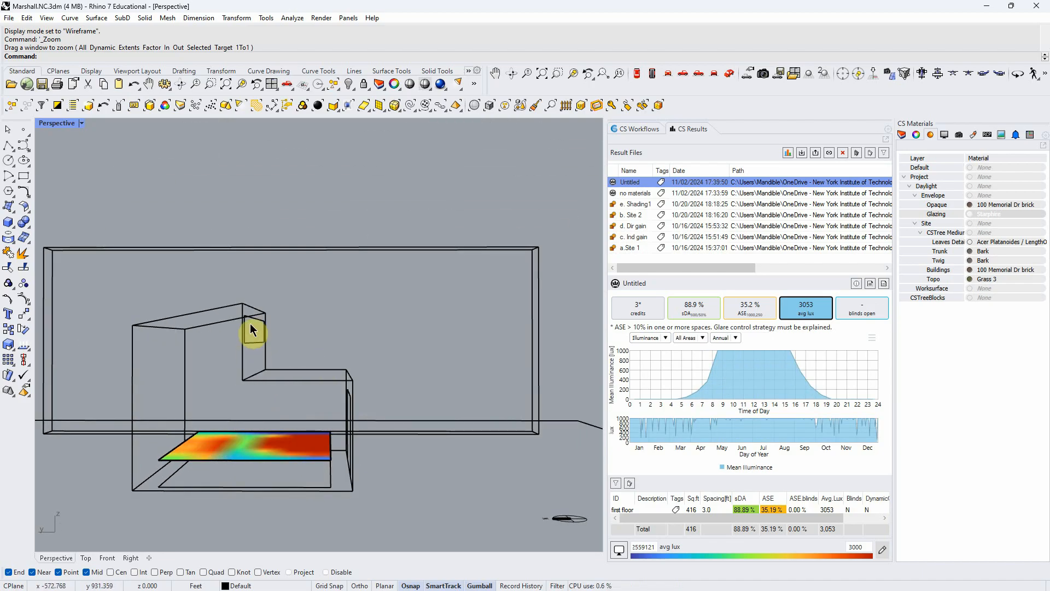
pyautogui.moveTo(251, 330)
pyautogui.mouseDown(button='right')
pyautogui.moveTo(255, 345)
pyautogui.moveTo(254, 327)
pyautogui.mouseUp(button='right')
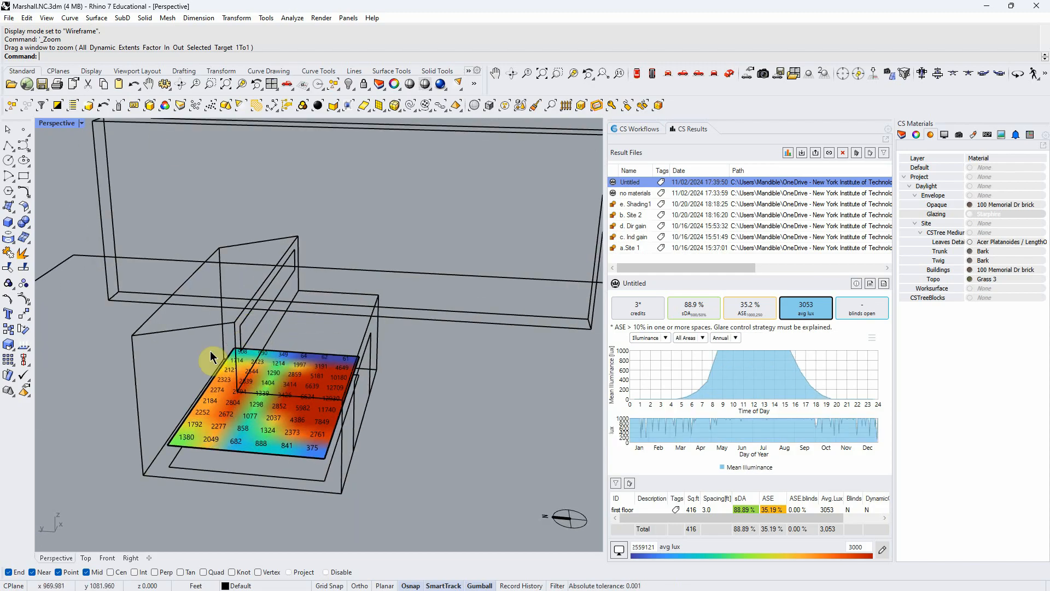
pyautogui.moveTo(328, 445); pyautogui.dragTo(295, 445, button='right')
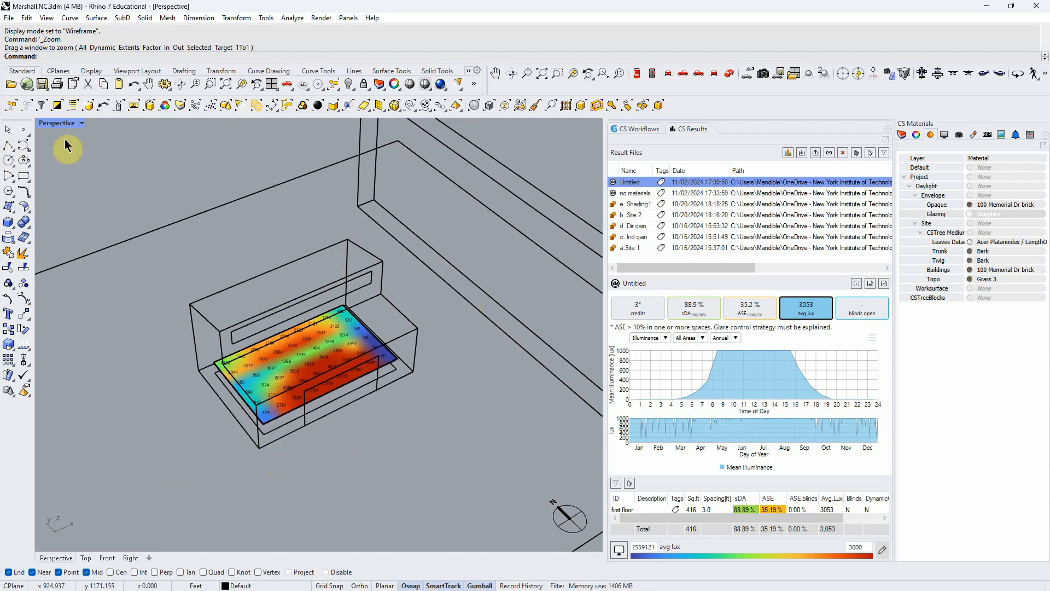
# - Search the opaque materials for "white" and assign Dupont White 106 to the envelope's Opaque layer
pyautogui.click(991, 361)
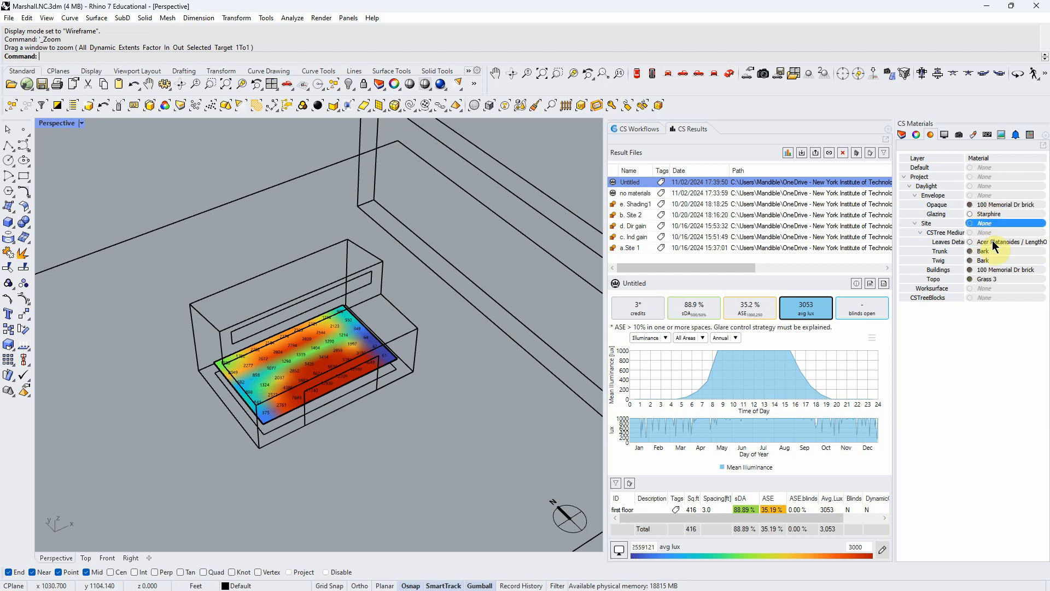
pyautogui.doubleClick(993, 204)
pyautogui.click(331, 350)
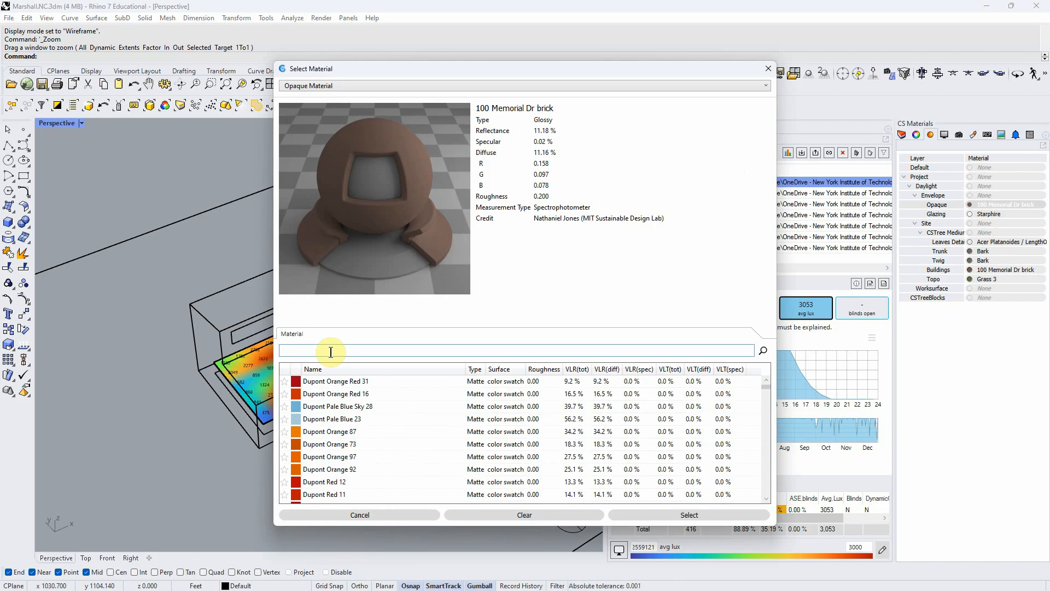
pyautogui.write('white')
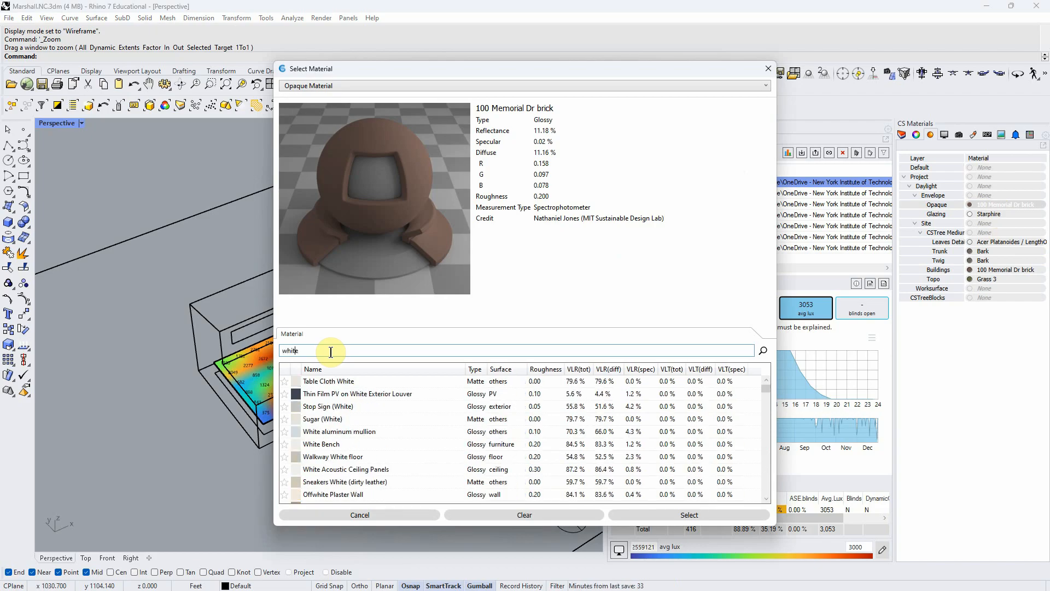
pyautogui.scroll(-3, 331, 394)
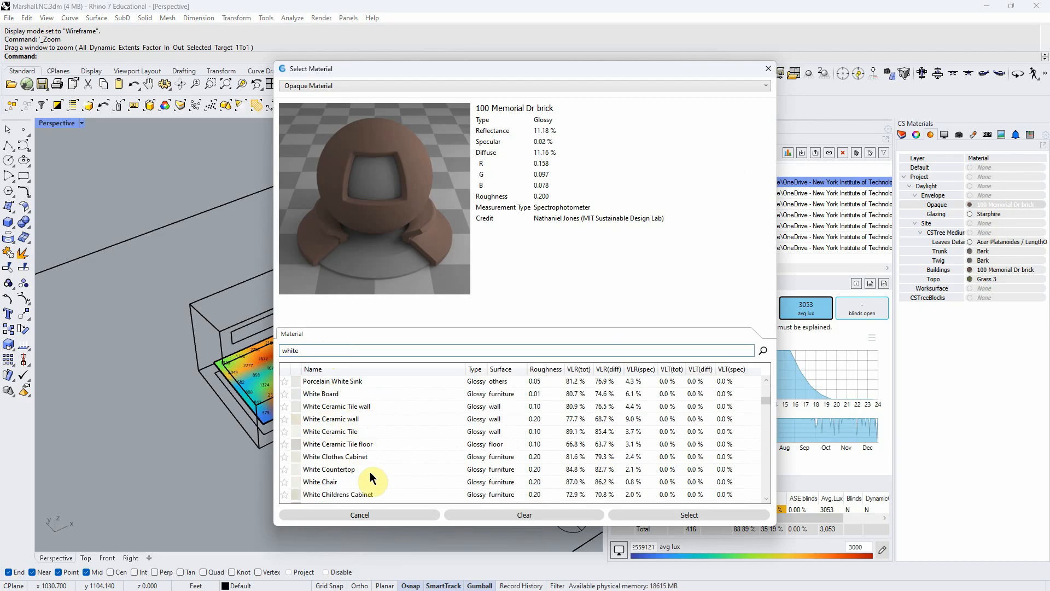
pyautogui.scroll(-5, 340, 487)
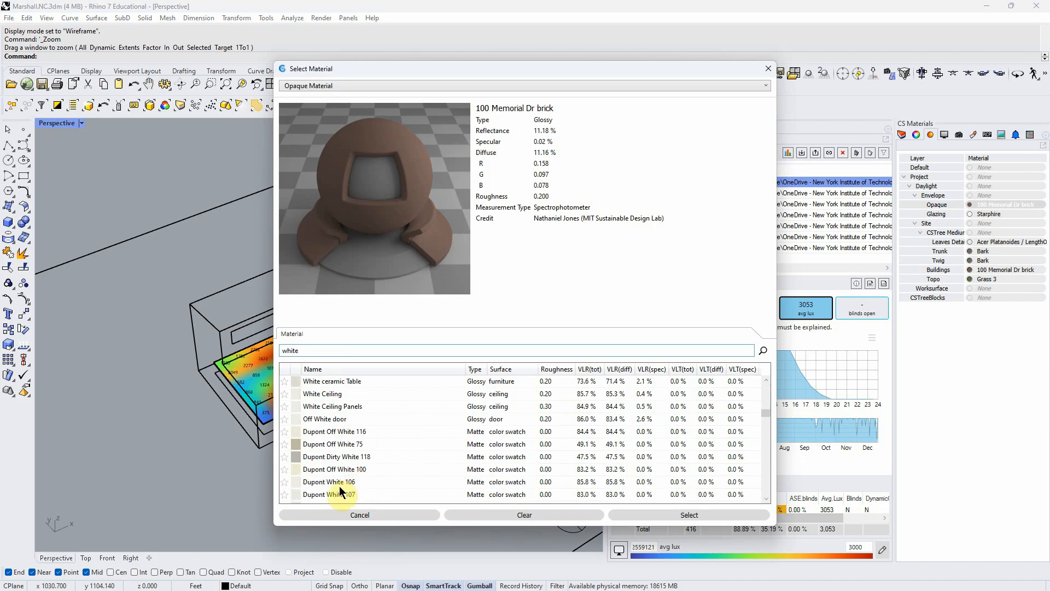
pyautogui.click(340, 485)
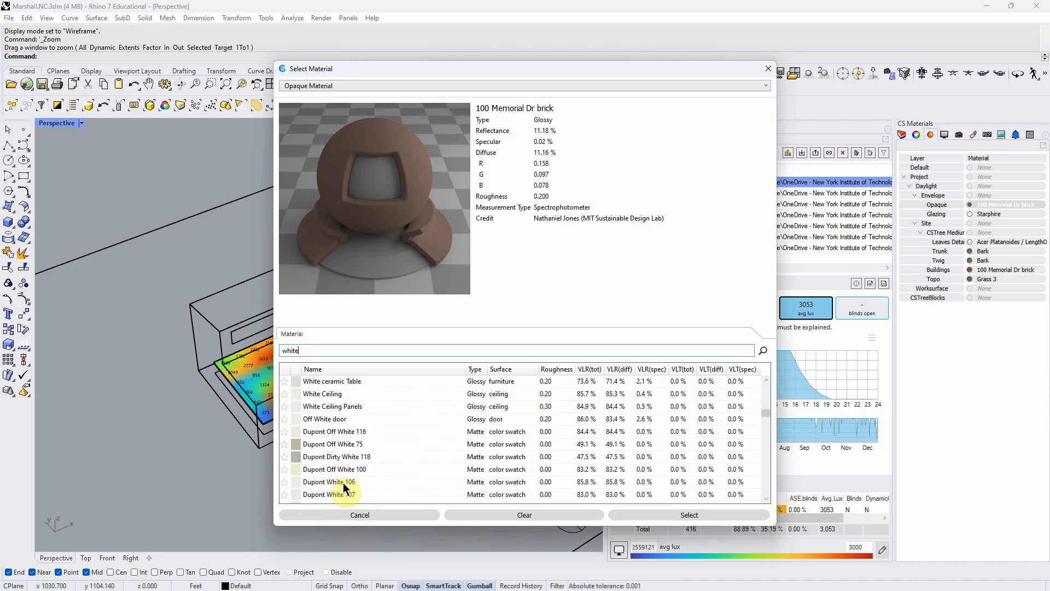
pyautogui.click(586, 482)
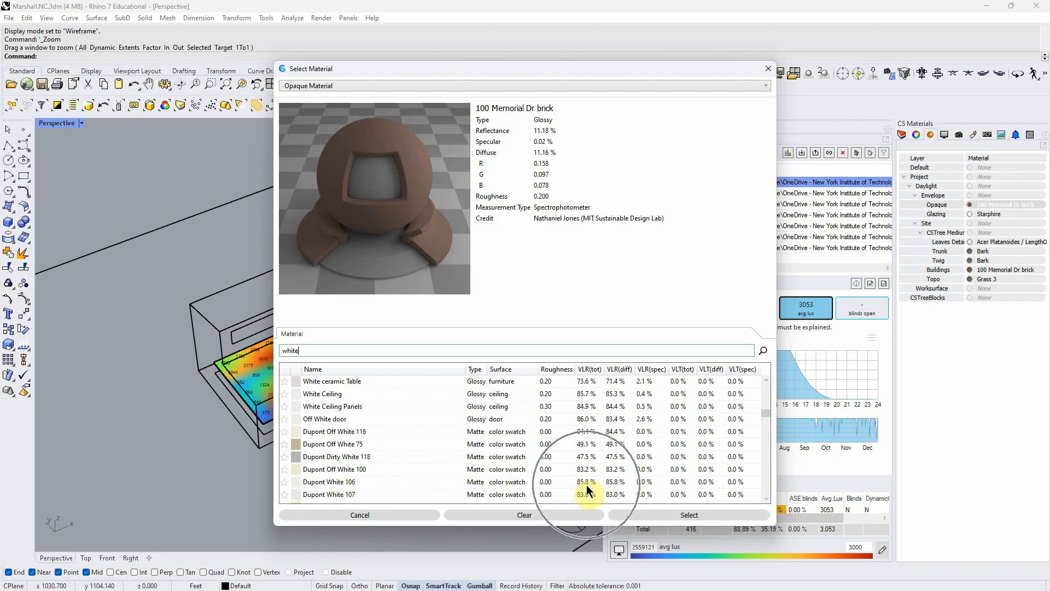
pyautogui.click(335, 481)
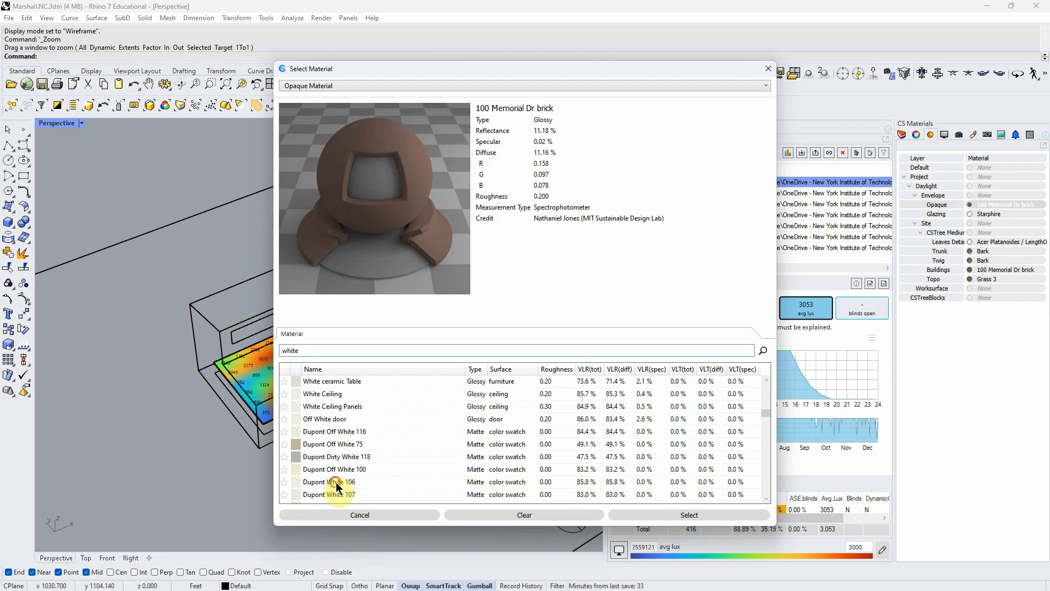
pyautogui.click(684, 515)
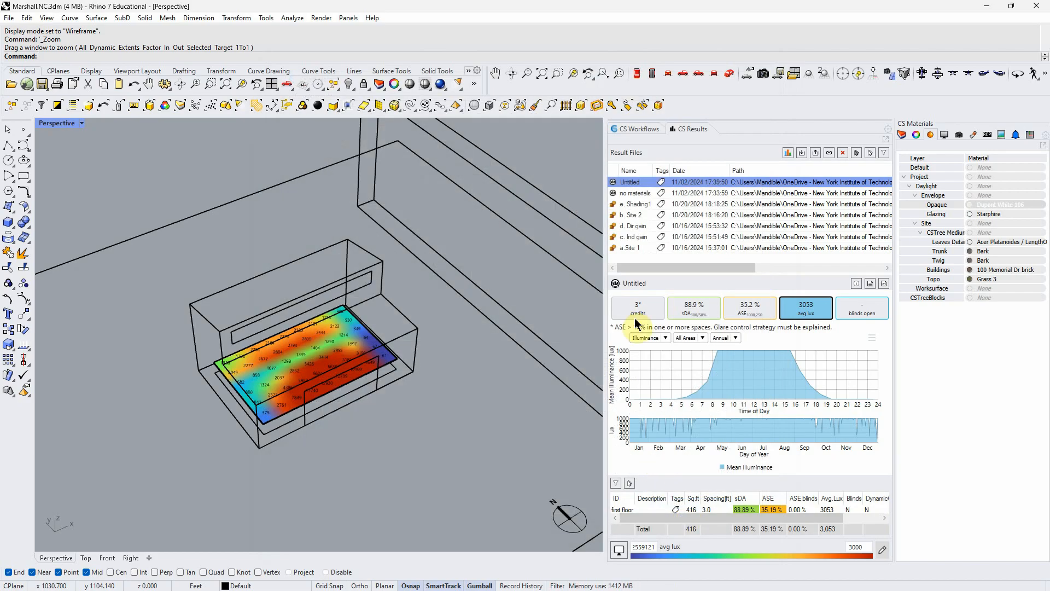
# - Rerun the Daylight Availability simulation, saving the previous result under the run name "Materials"
pyautogui.click(632, 129)
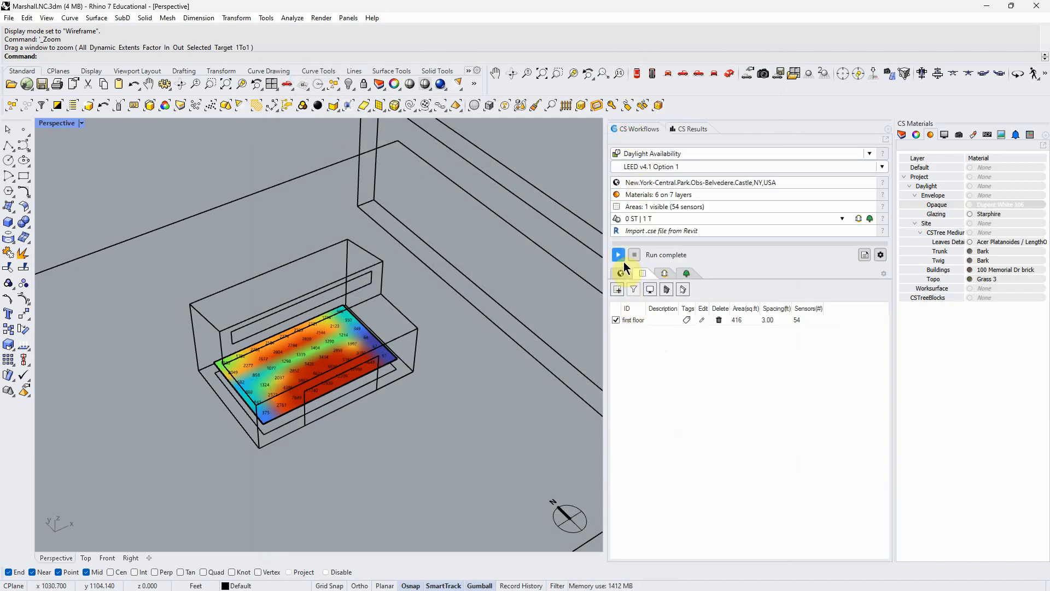
pyautogui.click(618, 255)
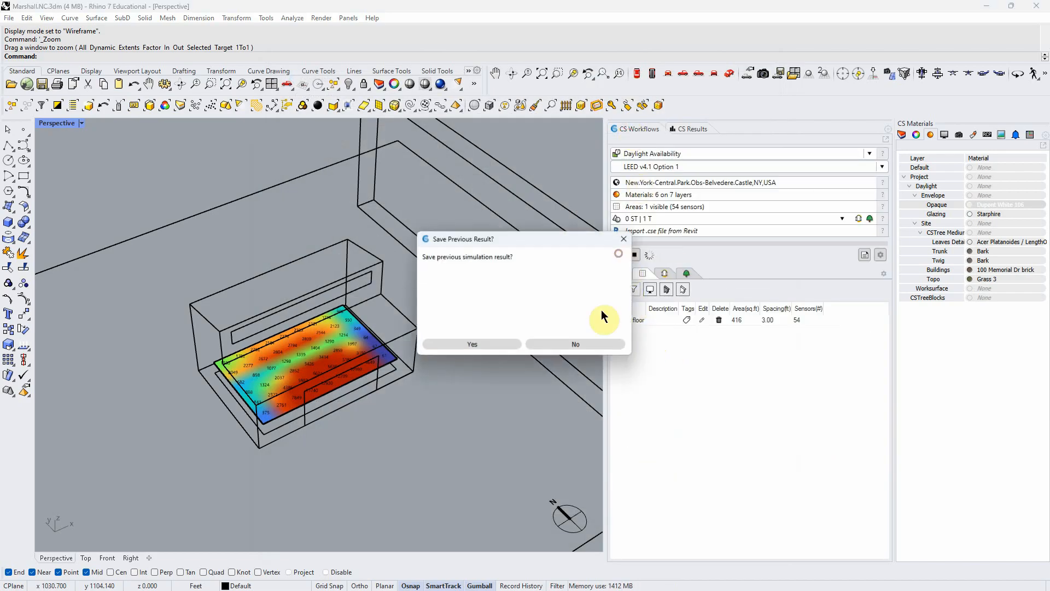
pyautogui.click(488, 347)
pyautogui.click(455, 266)
pyautogui.write('Con')
pyautogui.press('BackSpace')
pyautogui.press('BackSpace')
pyautogui.press('BackSpace')
pyautogui.write('Mat')
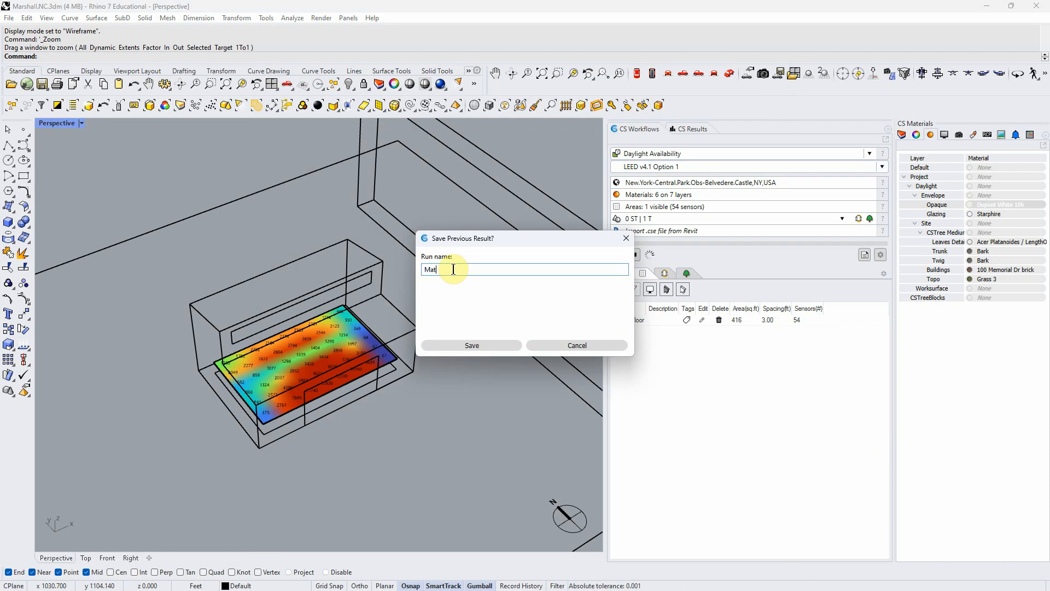
pyautogui.write('erials')
pyautogui.click(454, 345)
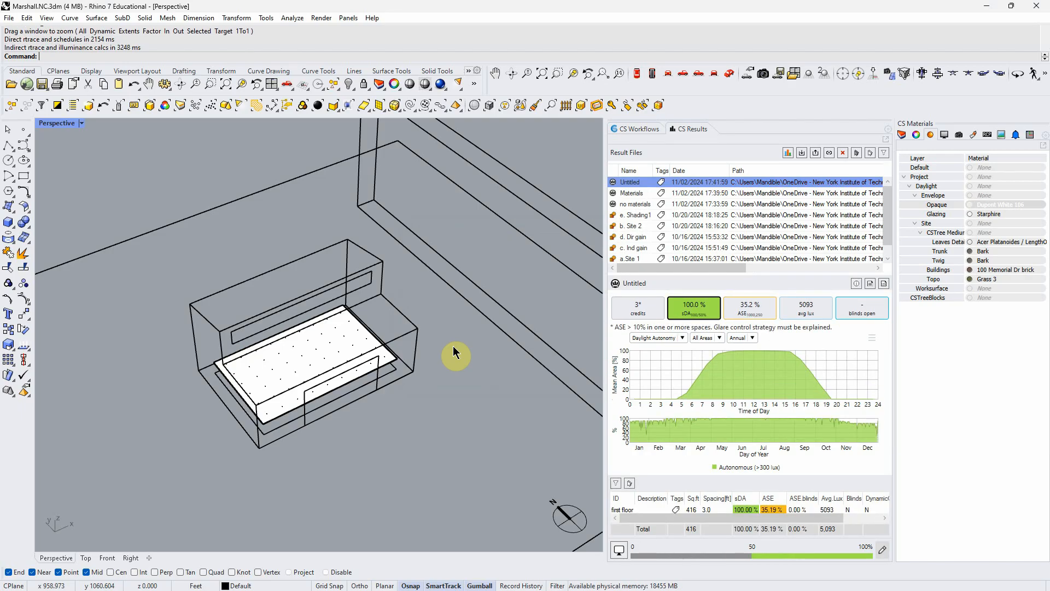
# - Show the new result's average lux map and compare its sensor values with those of the Materials run
pyautogui.click(804, 310)
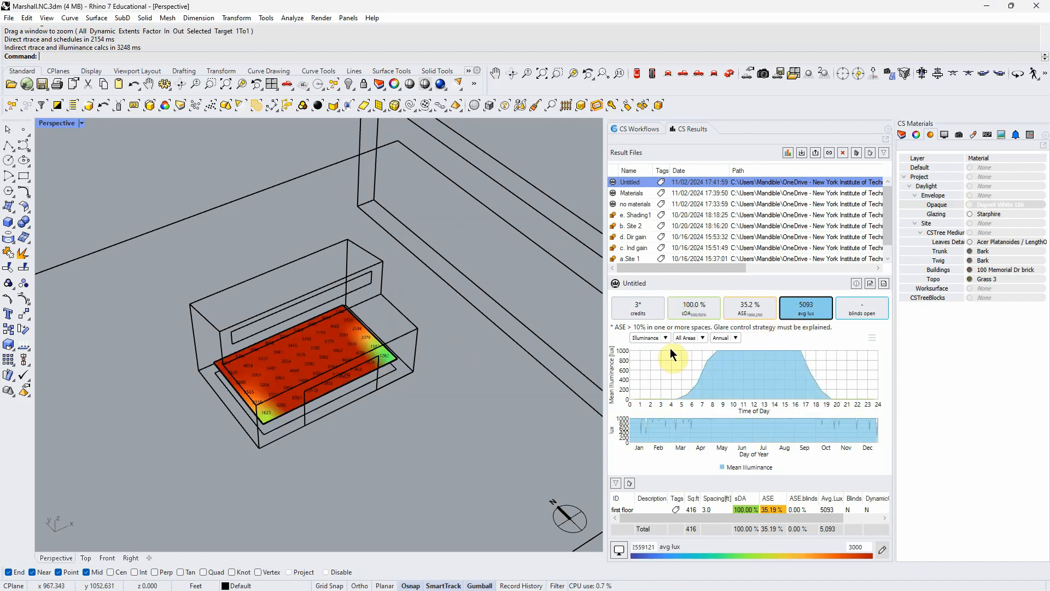
pyautogui.click(632, 194)
pyautogui.click(635, 182)
pyautogui.scroll(6, 340, 394)
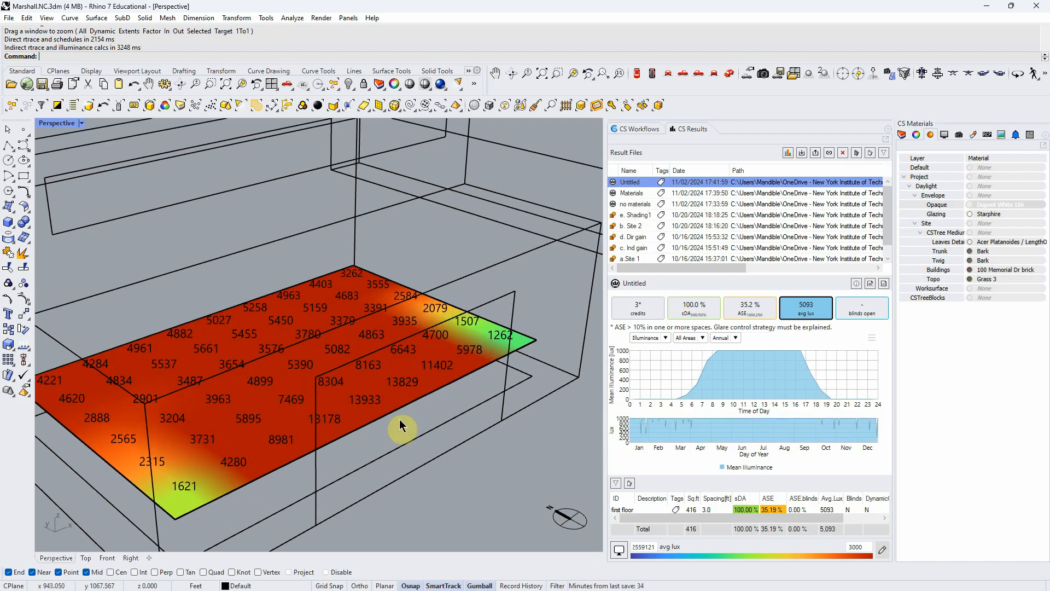
pyautogui.scroll(-5, 403, 422)
pyautogui.scroll(-3, 418, 415)
pyautogui.moveTo(421, 412); pyautogui.dragTo(450, 413, button='right')
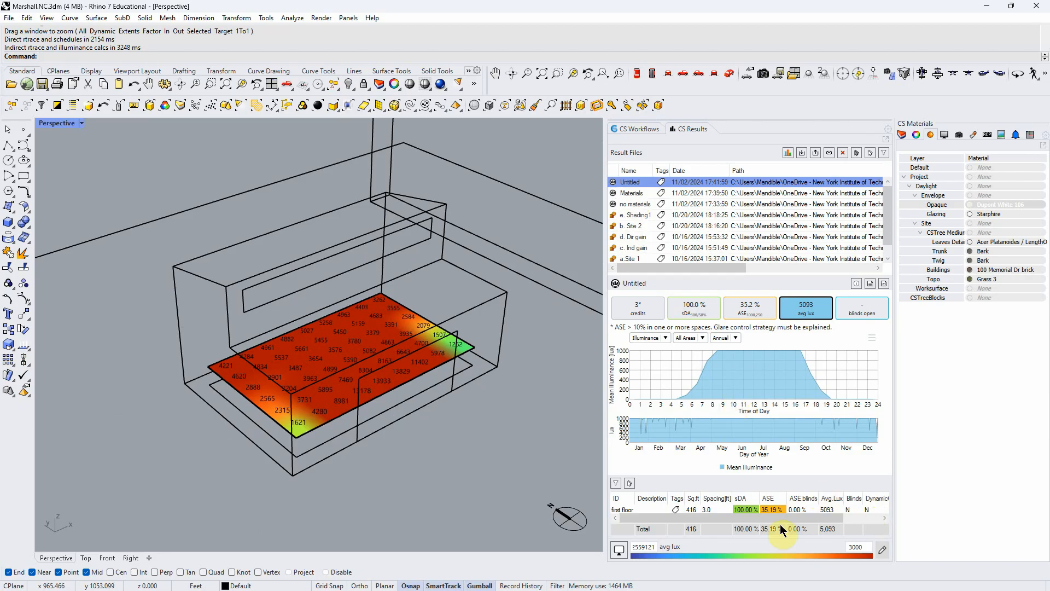
pyautogui.click(635, 192)
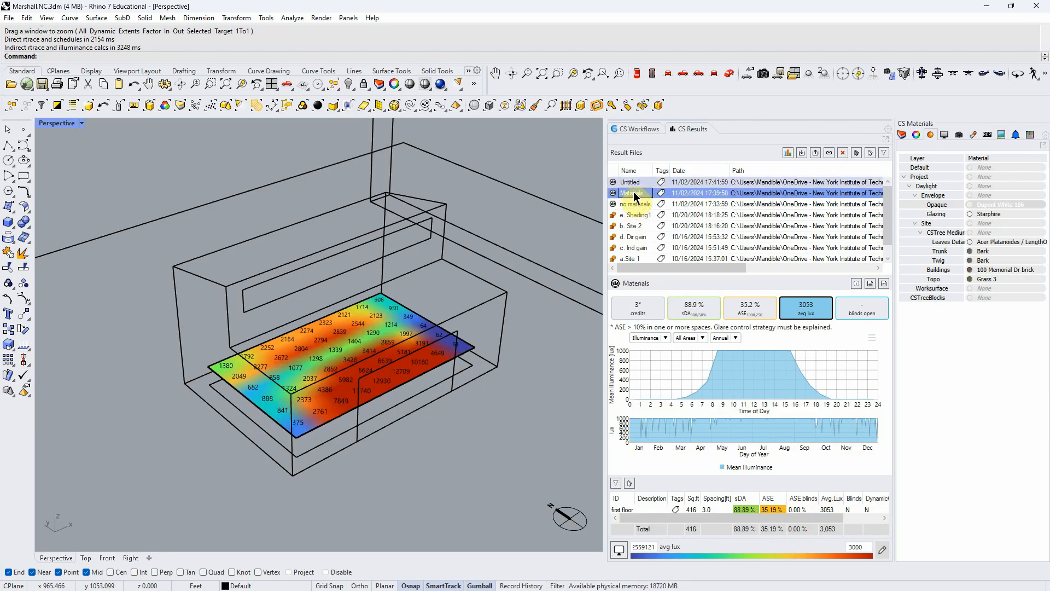
pyautogui.click(631, 182)
pyautogui.moveTo(438, 401); pyautogui.dragTo(422, 432, button='right')
pyautogui.scroll(-9, 341, 430)
pyautogui.moveTo(342, 430); pyautogui.dragTo(356, 453, button='right')
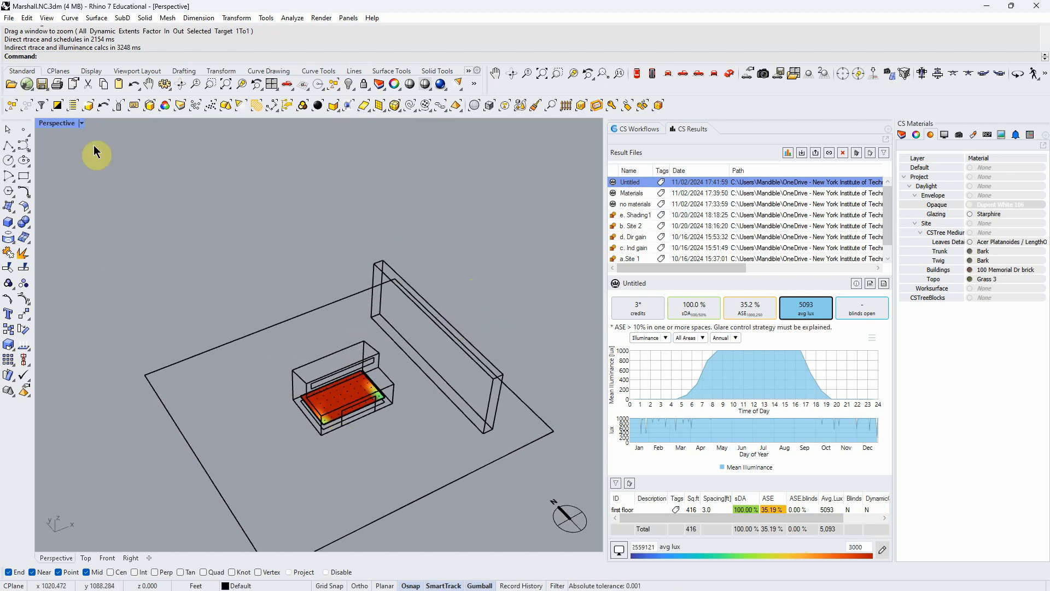
pyautogui.click(81, 124)
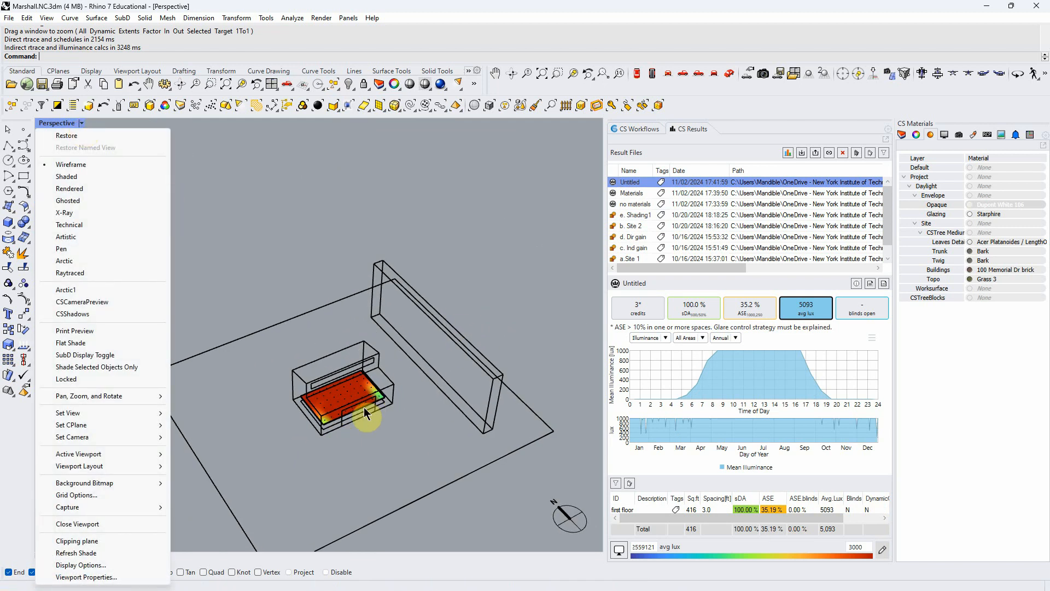
pyautogui.click(375, 421)
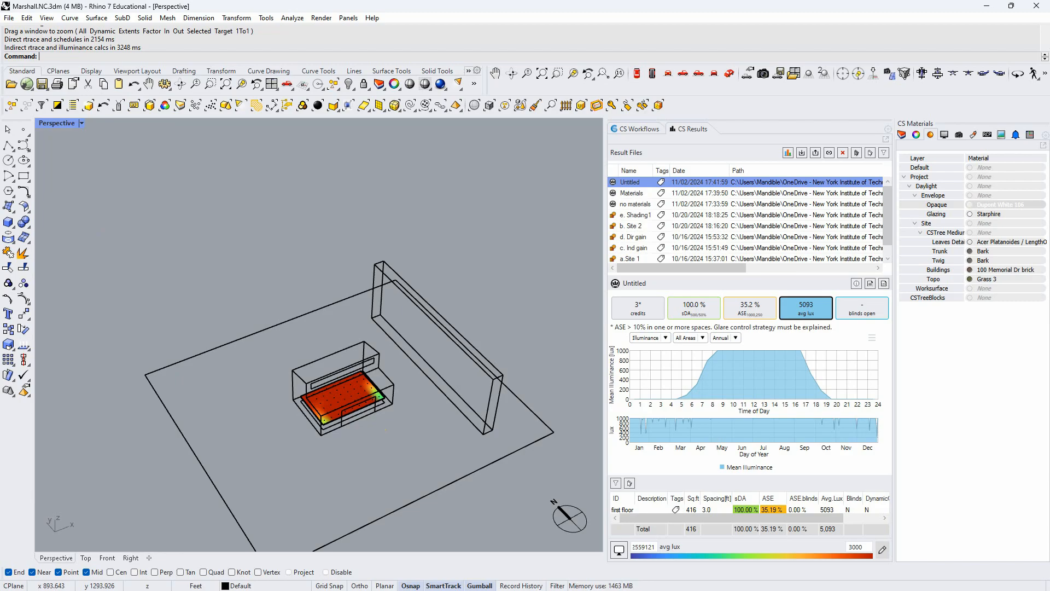
pyautogui.scroll(4, 386, 430)
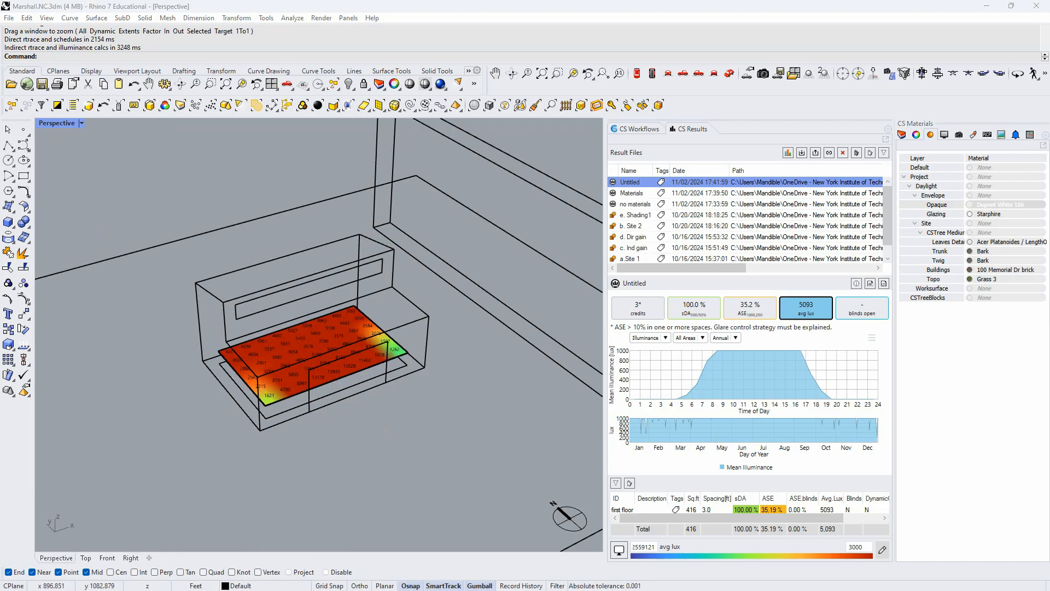
pyautogui.scroll(-5, 386, 430)
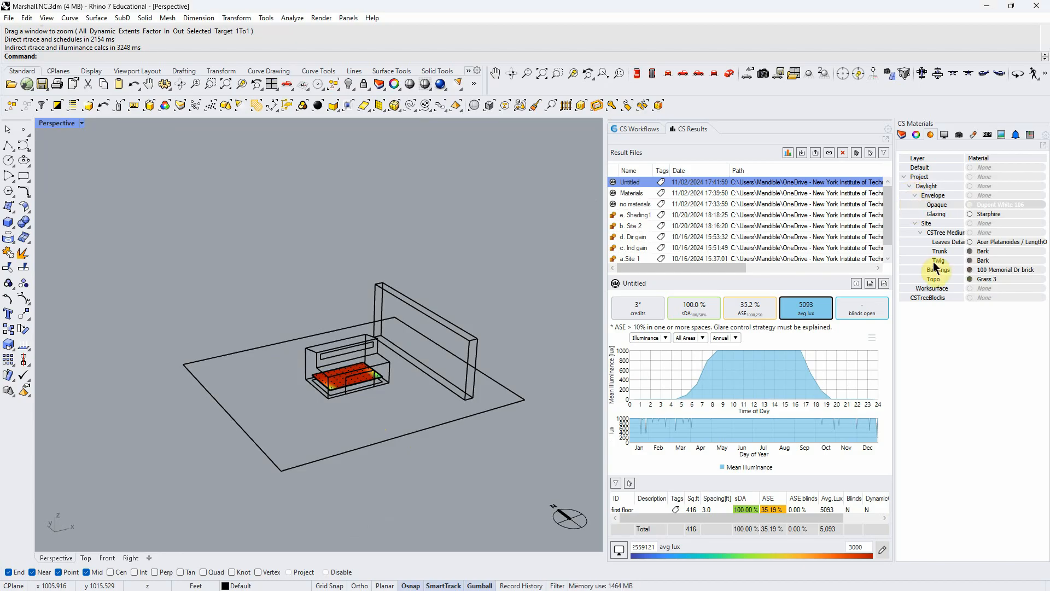
# - Show the Daylight Shading layer and hide its E and W sublayers, keeping only the S shading visible
pyautogui.click(903, 135)
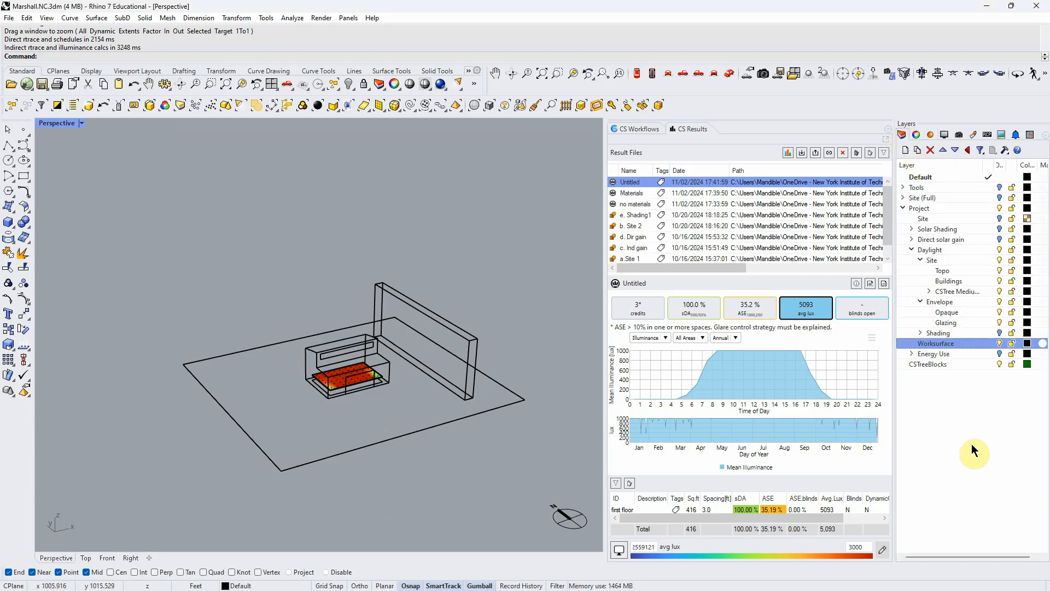
pyautogui.click(999, 332)
pyautogui.click(919, 333)
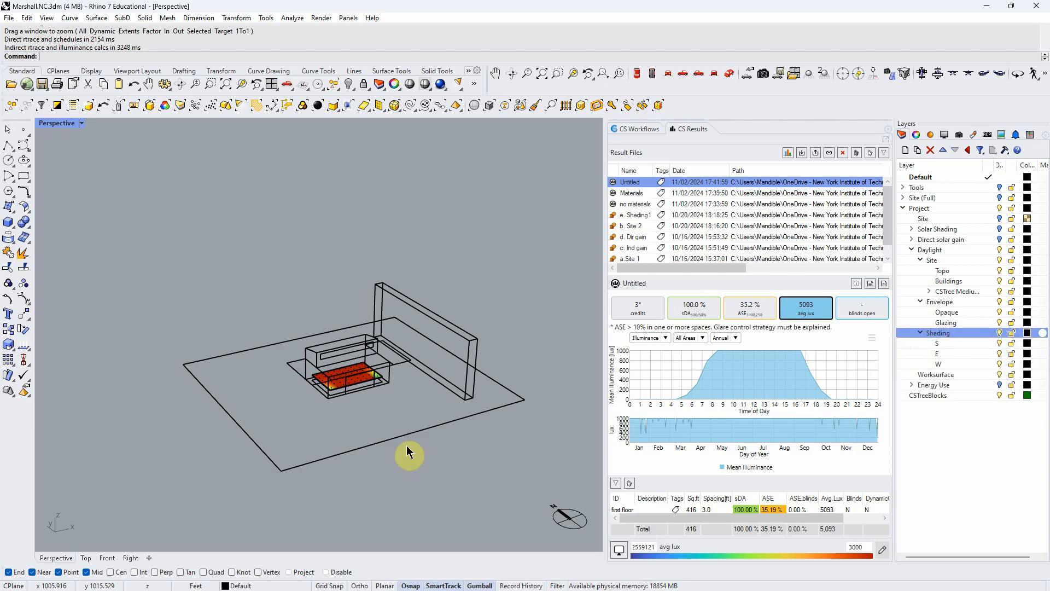
pyautogui.scroll(5, 350, 476)
pyautogui.scroll(5, 363, 402)
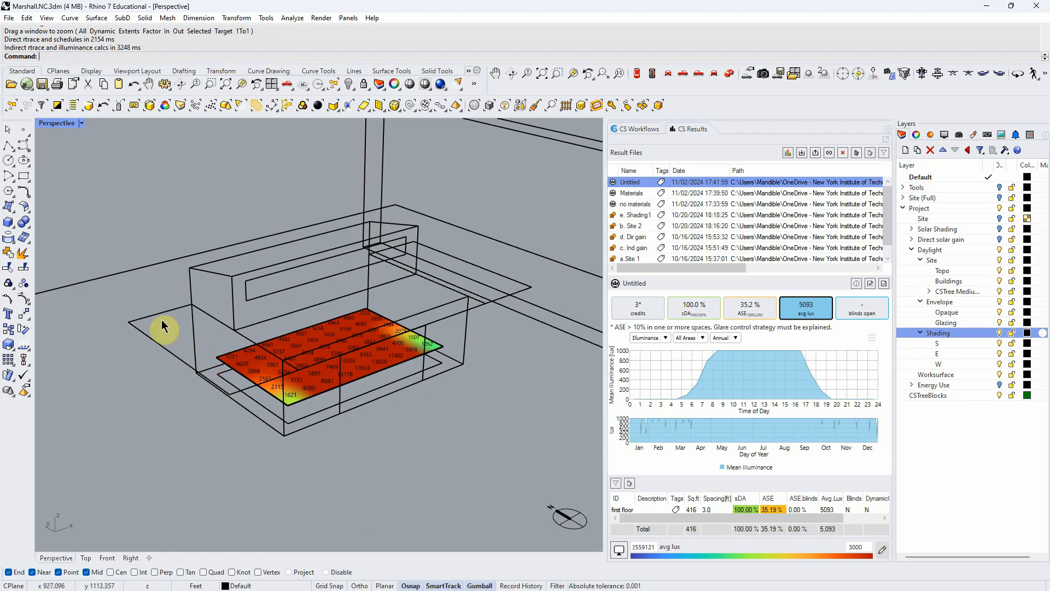
pyautogui.click(999, 354)
pyautogui.click(999, 364)
pyautogui.moveTo(345, 492); pyautogui.dragTo(344, 516, button='right')
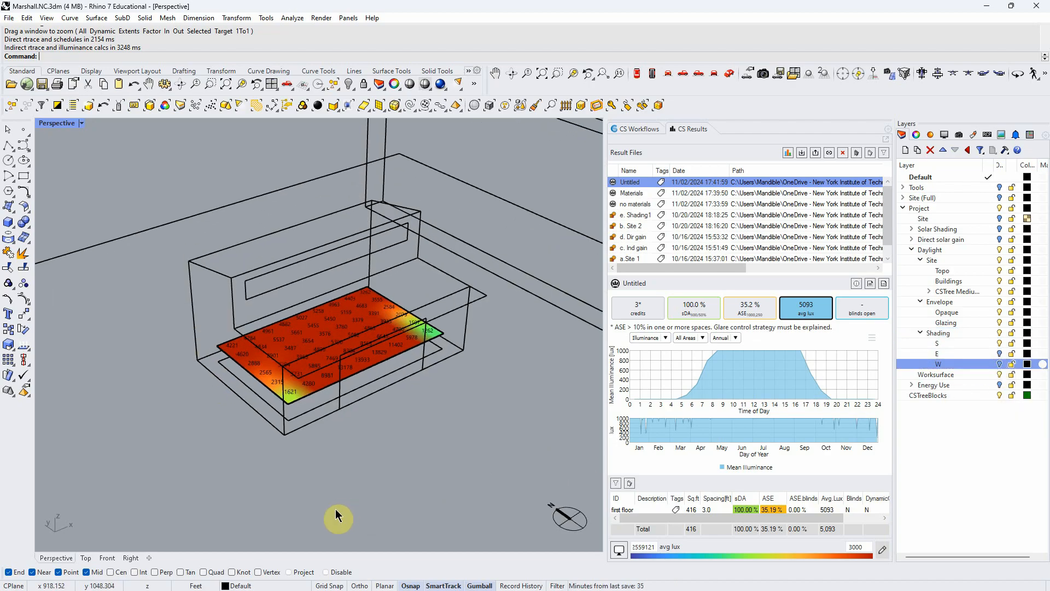
# - Set the perspective view to Shaded, copy the overhang above the lower windows and move the copy above the upper strip window
pyautogui.moveTo(354, 434)
pyautogui.mouseDown(button='right')
pyautogui.moveTo(354, 445)
pyautogui.moveTo(353, 424)
pyautogui.mouseUp(button='right')
pyautogui.click(100, 146)
pyautogui.click(81, 123)
pyautogui.click(71, 176)
pyautogui.click(406, 330)
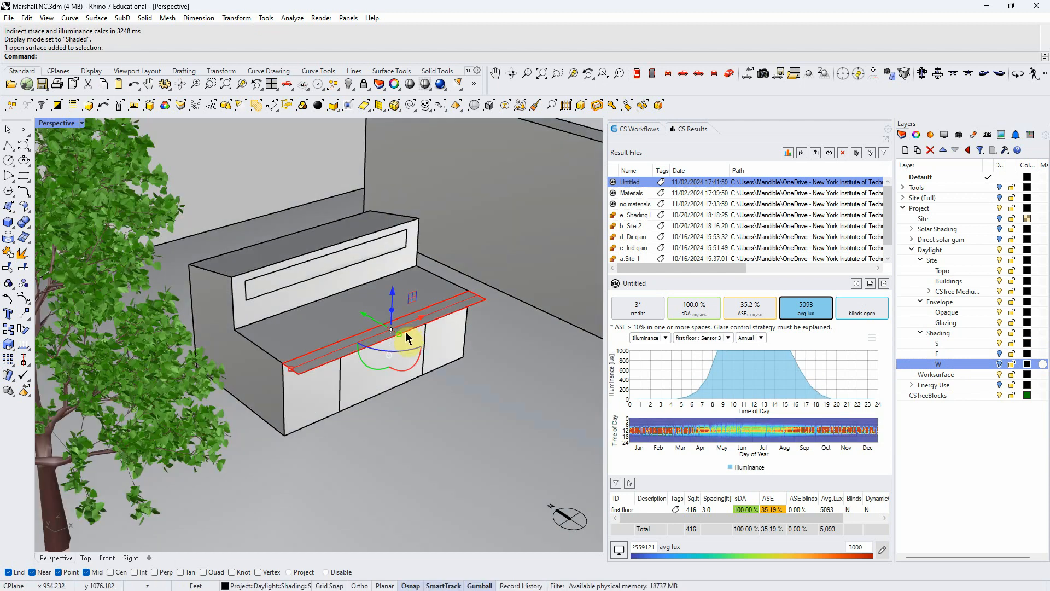
pyautogui.hotkey('ctrl', 'c')
pyautogui.hotkey('ctrl', 'v')
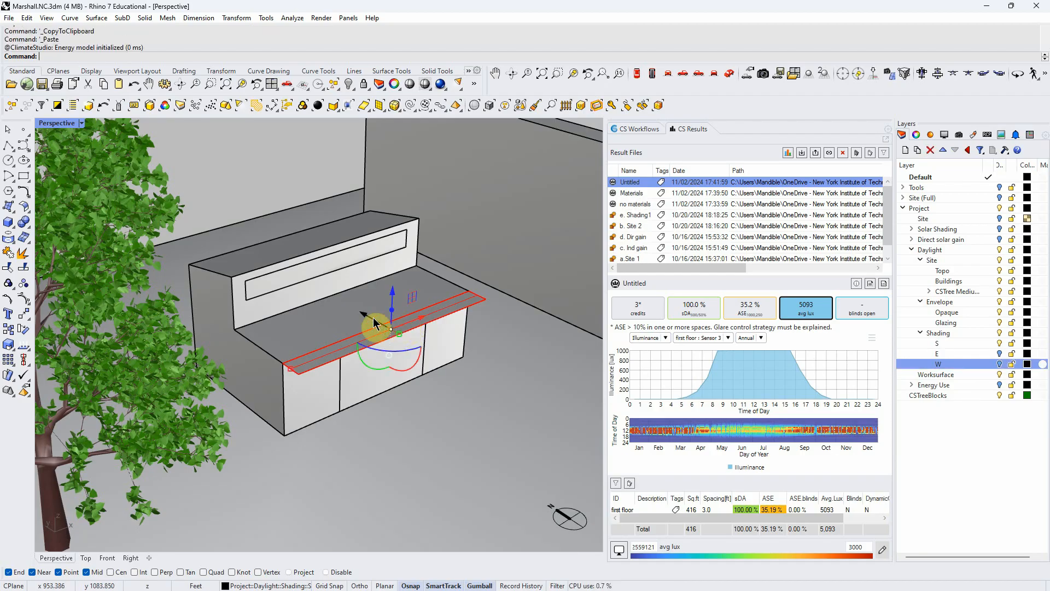
pyautogui.moveTo(364, 320); pyautogui.dragTo(242, 273)
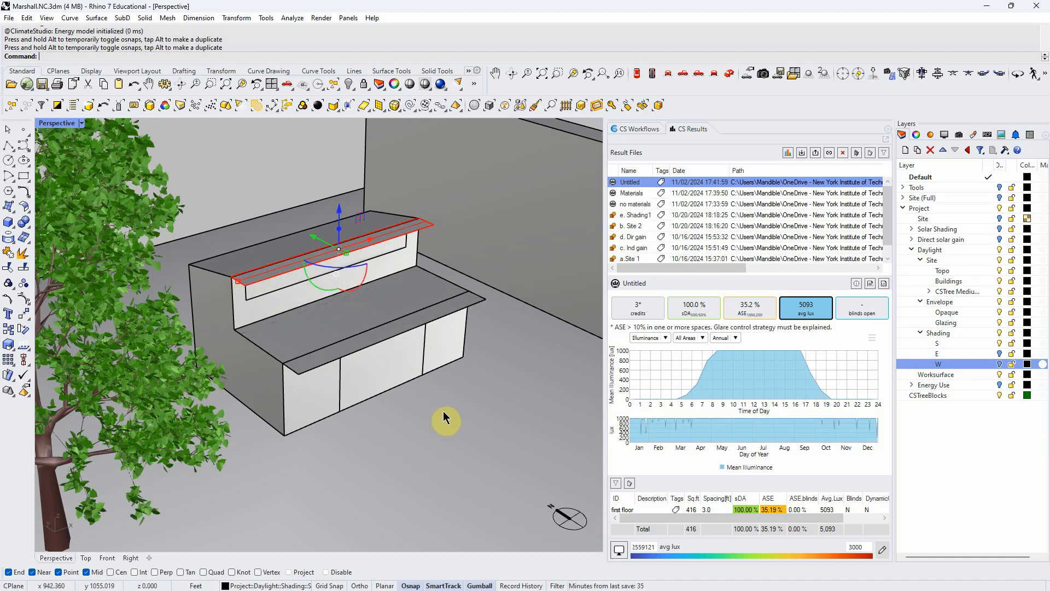
# - Toggle the S shading layer to check which overhangs it holds and check the material assigned to it
pyautogui.click(999, 343)
pyautogui.click(997, 342)
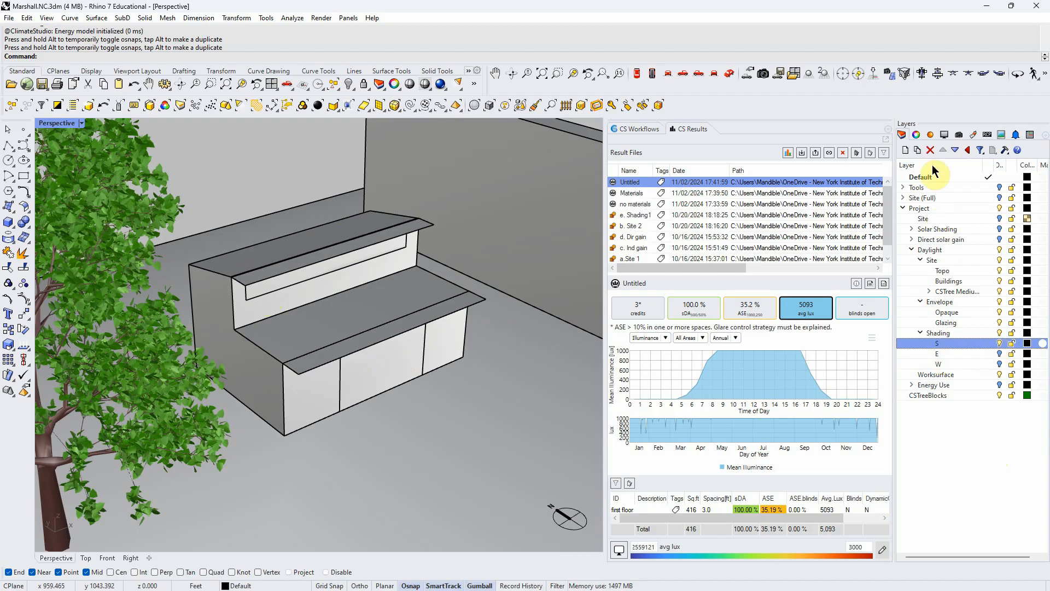
pyautogui.click(930, 135)
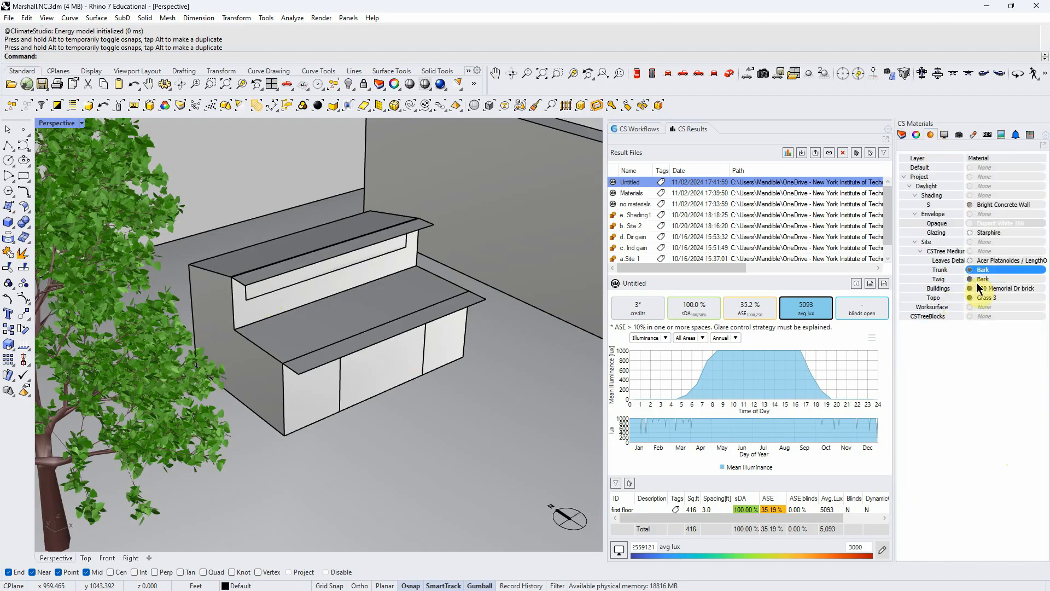
pyautogui.click(995, 205)
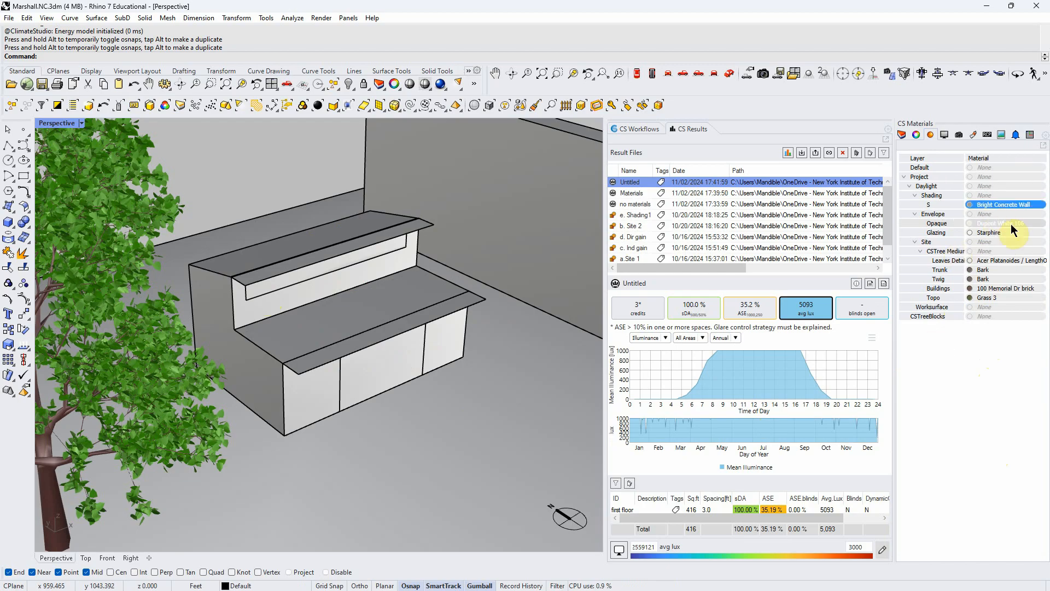
pyautogui.click(902, 135)
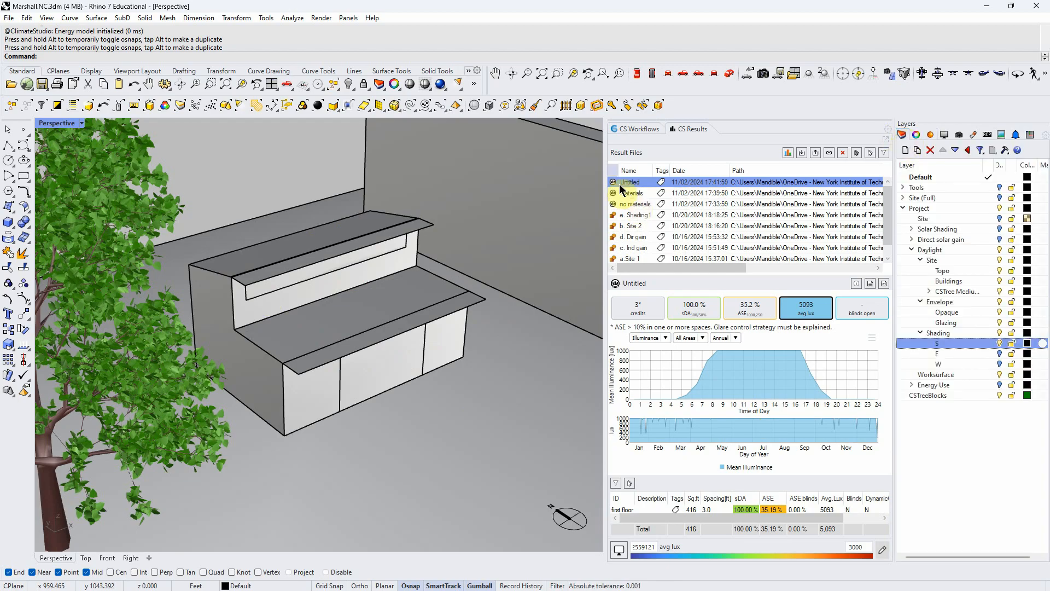
# - Rename the latest untitled result as "White" and rerun the Daylight Availability simulation with the south overhangs
pyautogui.click(636, 131)
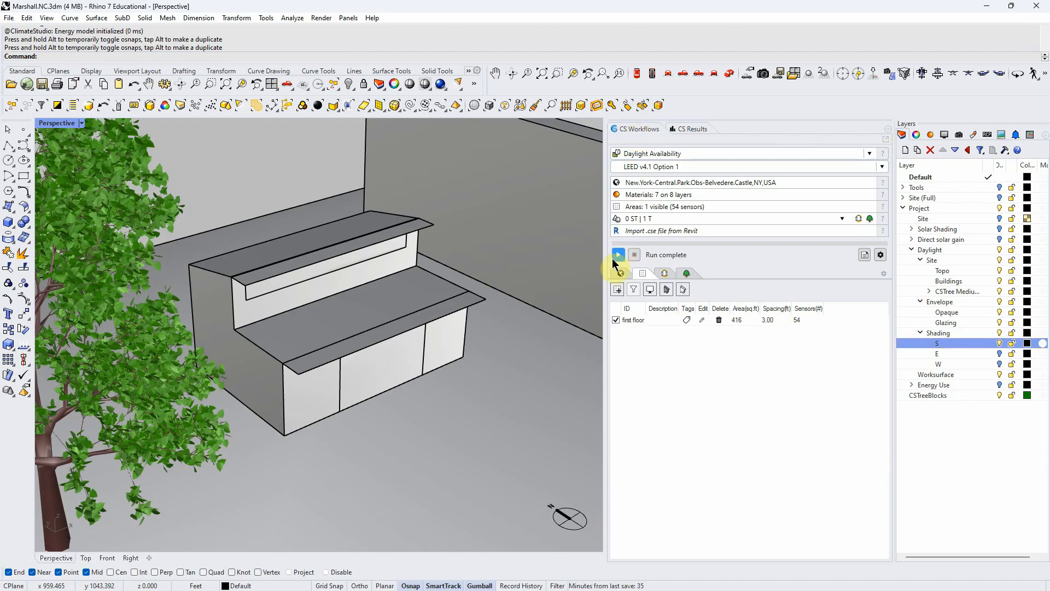
pyautogui.click(684, 129)
pyautogui.click(639, 181)
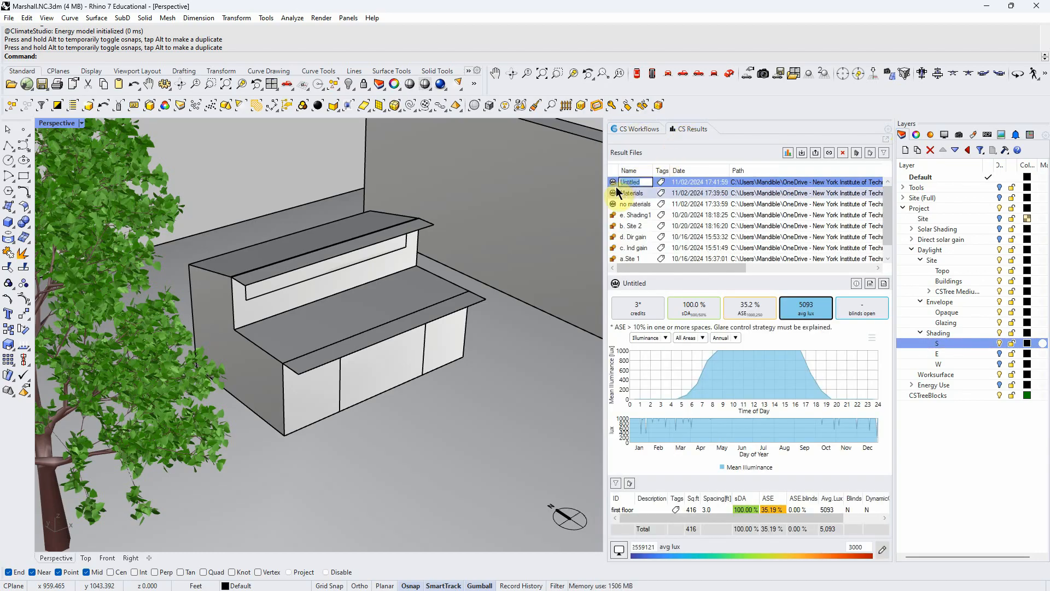
pyautogui.write('White')
pyautogui.press('Return')
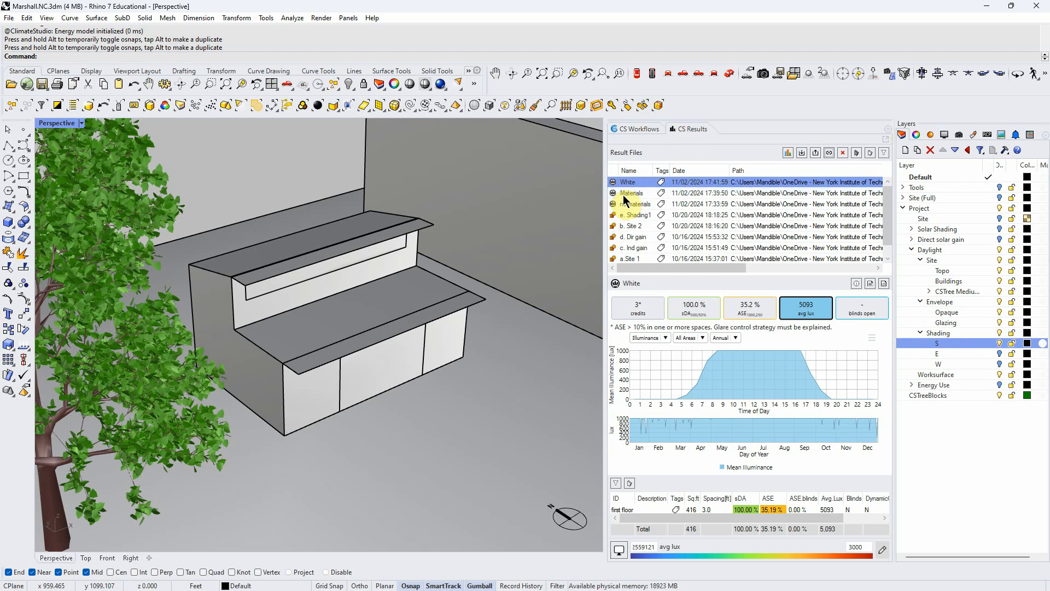
pyautogui.click(627, 105)
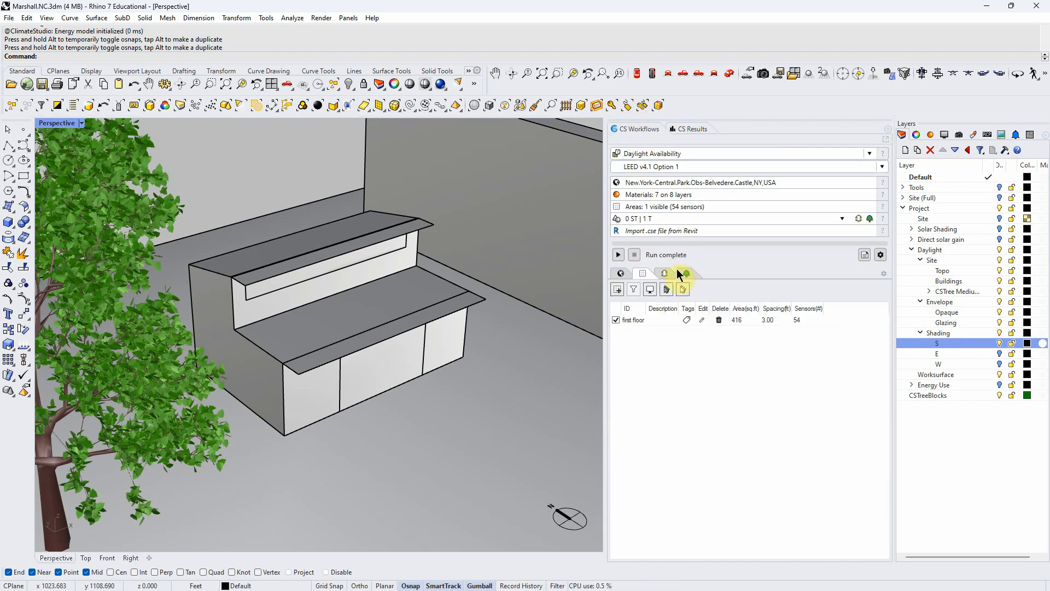
pyautogui.click(620, 256)
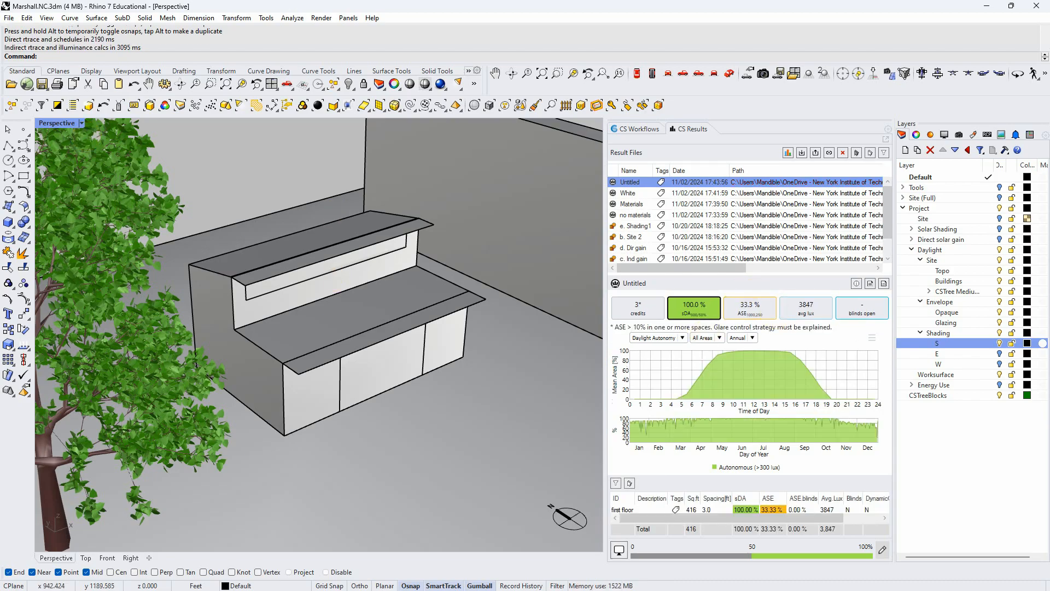
# - Set the perspective view to Wireframe and show the new result's average lux map on the floor
pyautogui.click(86, 127)
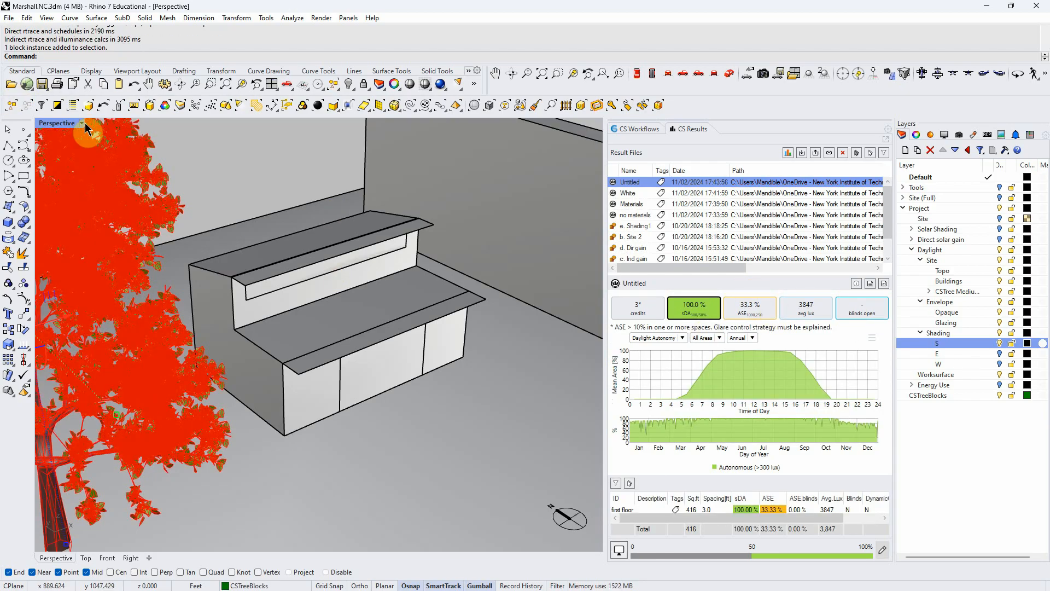
pyautogui.click(83, 125)
pyautogui.click(82, 170)
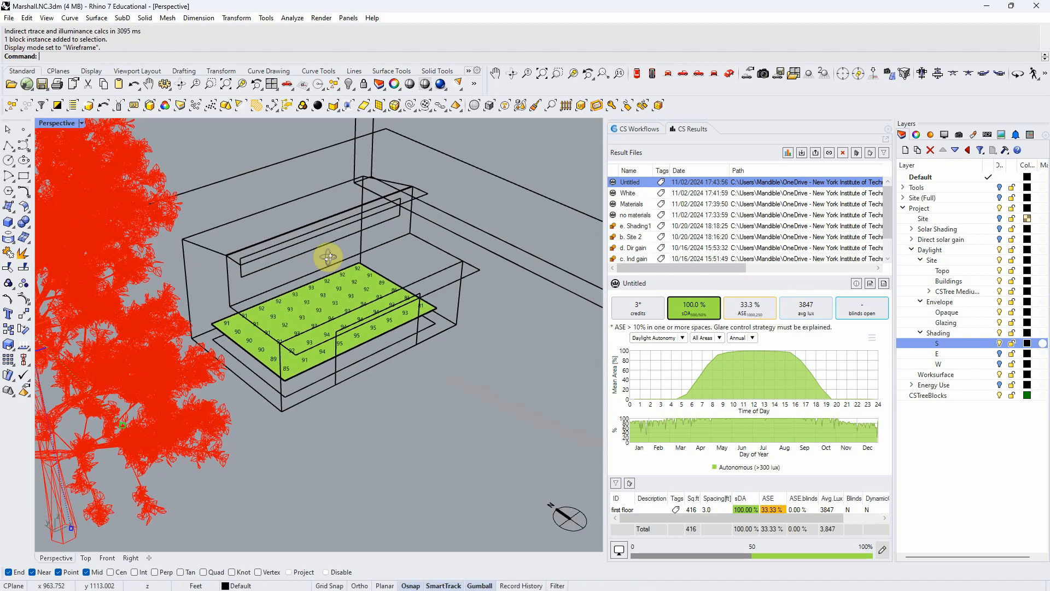
pyautogui.click(804, 309)
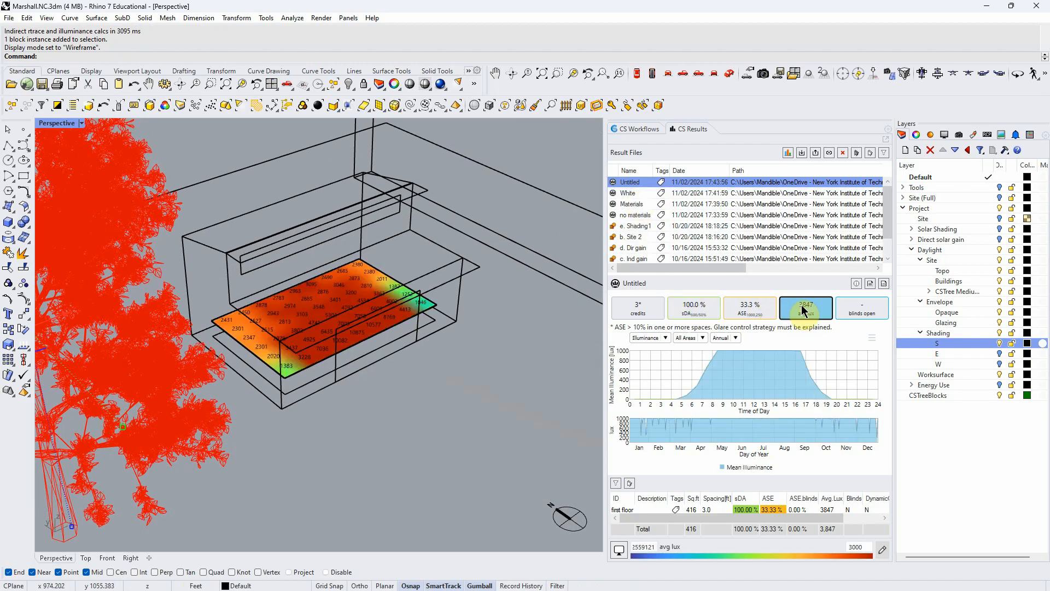
# - Compare the average lux values of sensors near the lower windows between the new shaded result and the White run
pyautogui.click(633, 196)
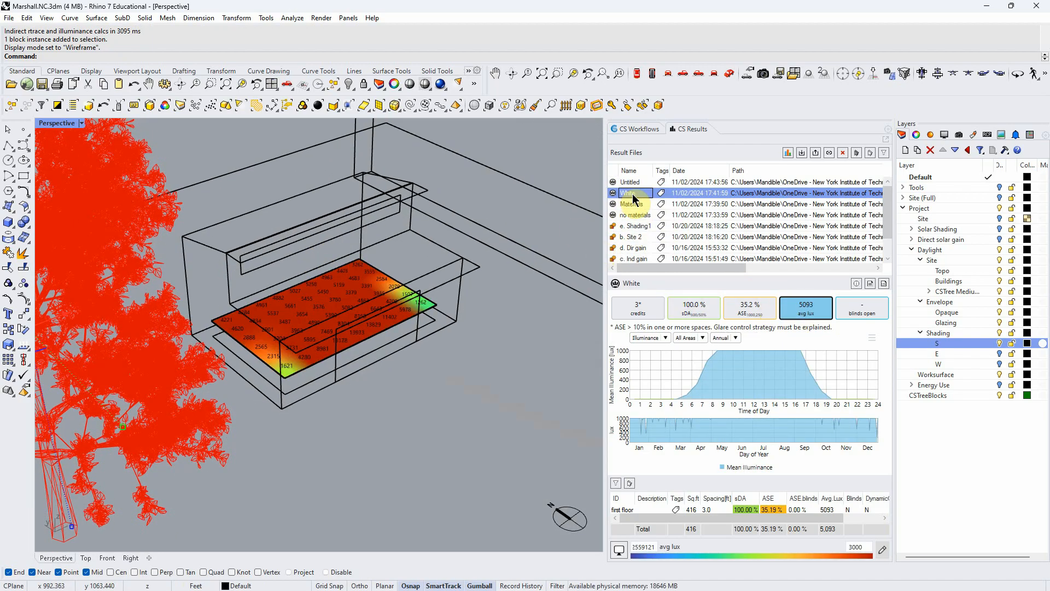
pyautogui.click(632, 183)
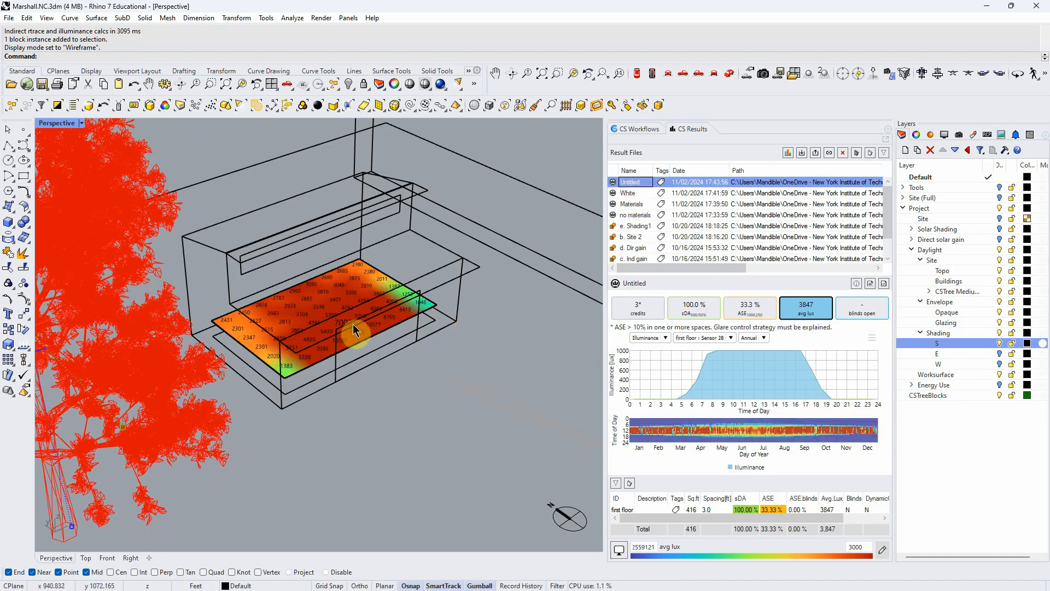
pyautogui.scroll(3, 362, 328)
pyautogui.click(637, 193)
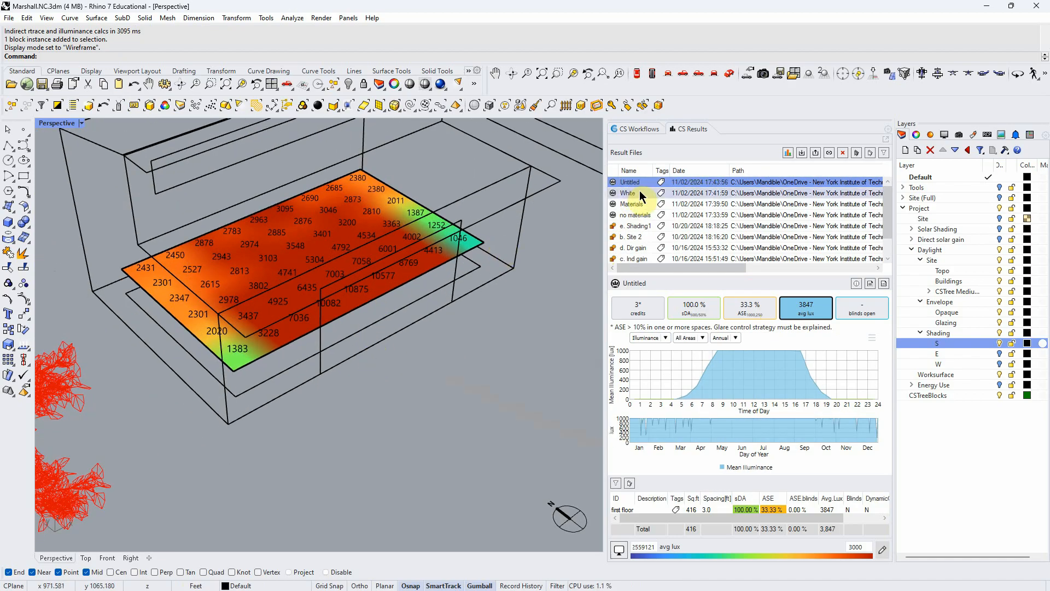
pyautogui.scroll(2, 383, 295)
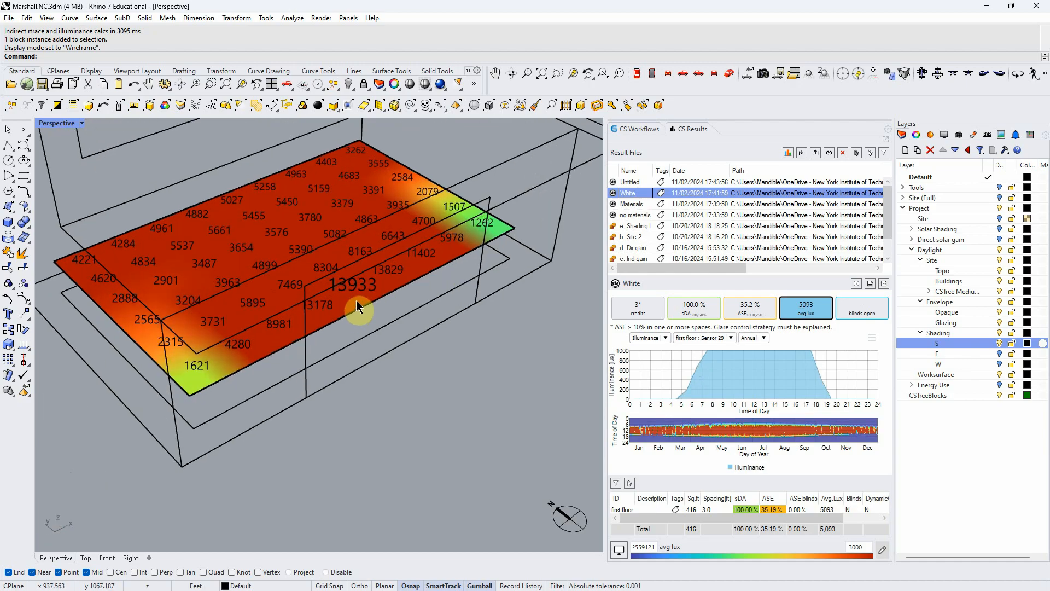
pyautogui.click(882, 550)
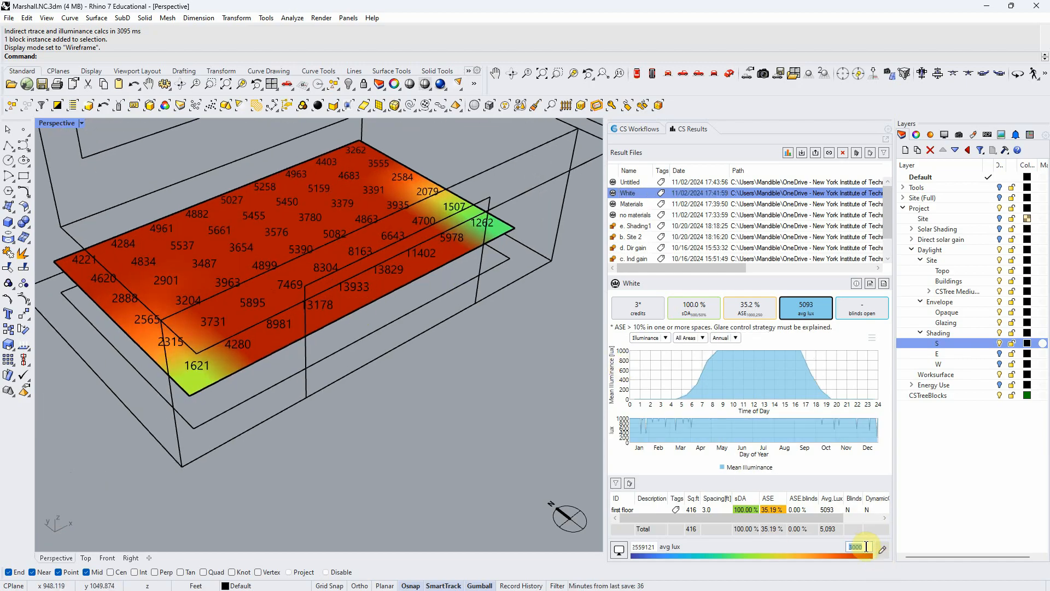
pyautogui.click(643, 182)
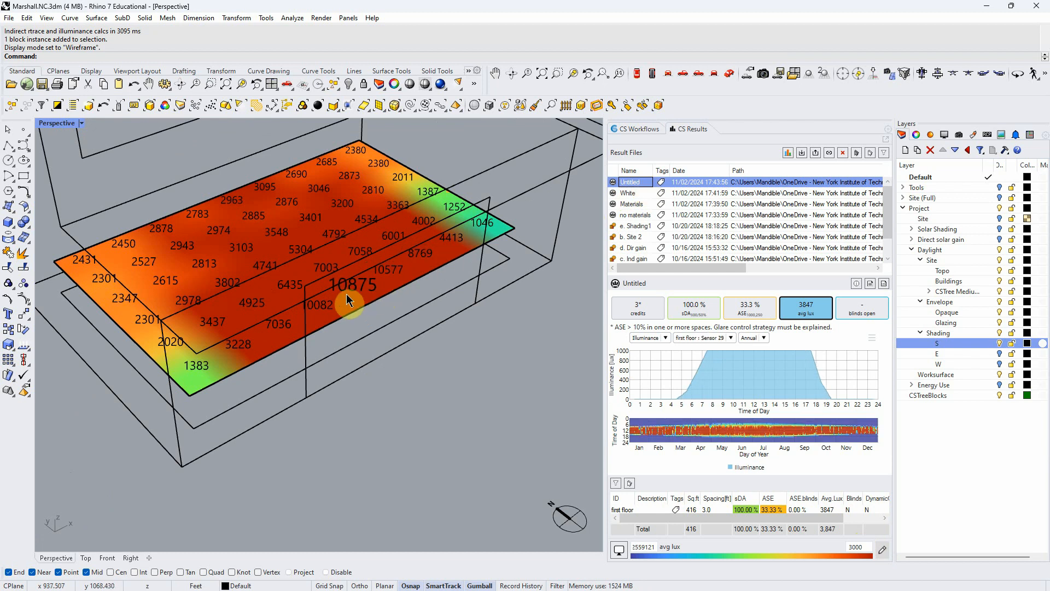
pyautogui.click(647, 192)
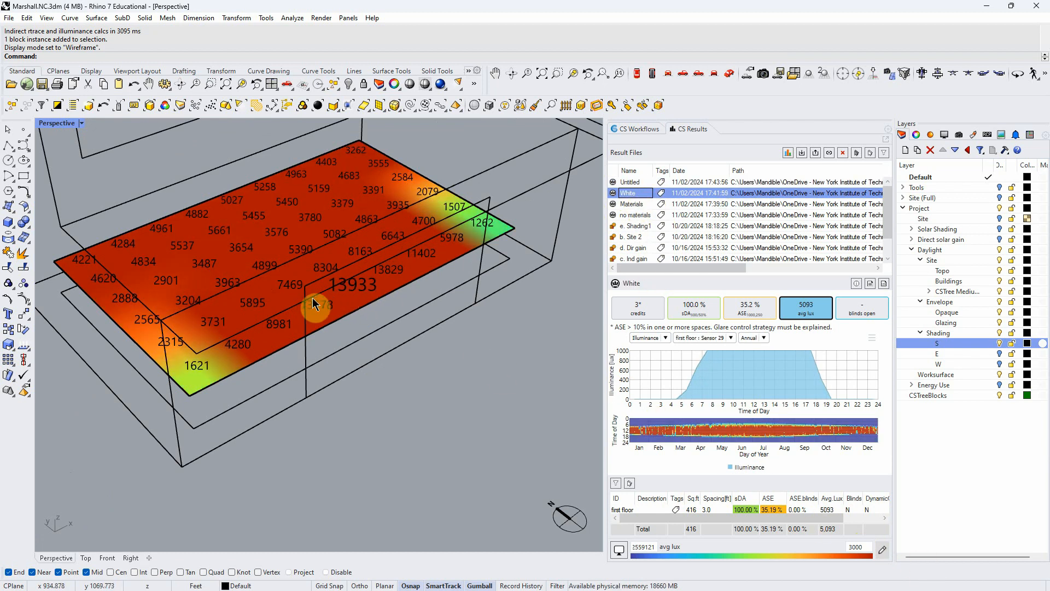
# - Try upper limits of 4000 and 4500 for the average lux colour scale of the White result
pyautogui.click(866, 547)
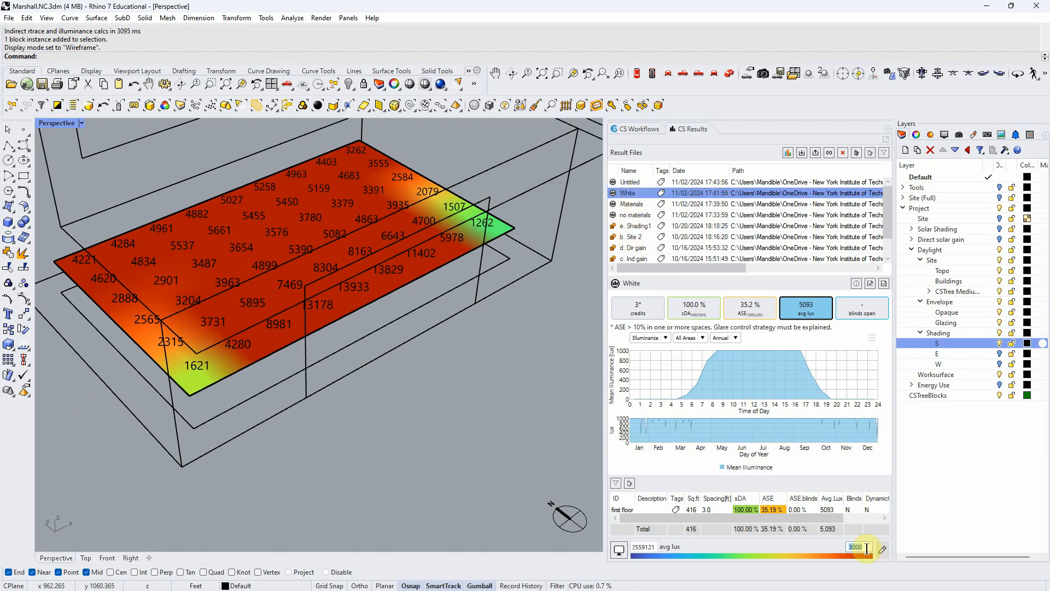
pyautogui.write('4')
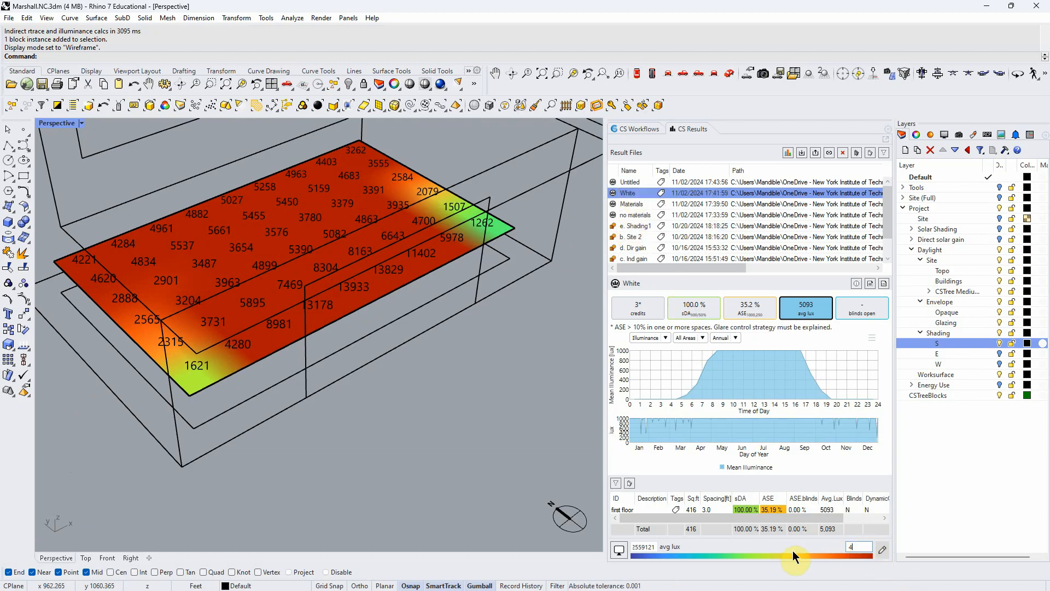
pyautogui.write('000')
pyautogui.press('Tab')
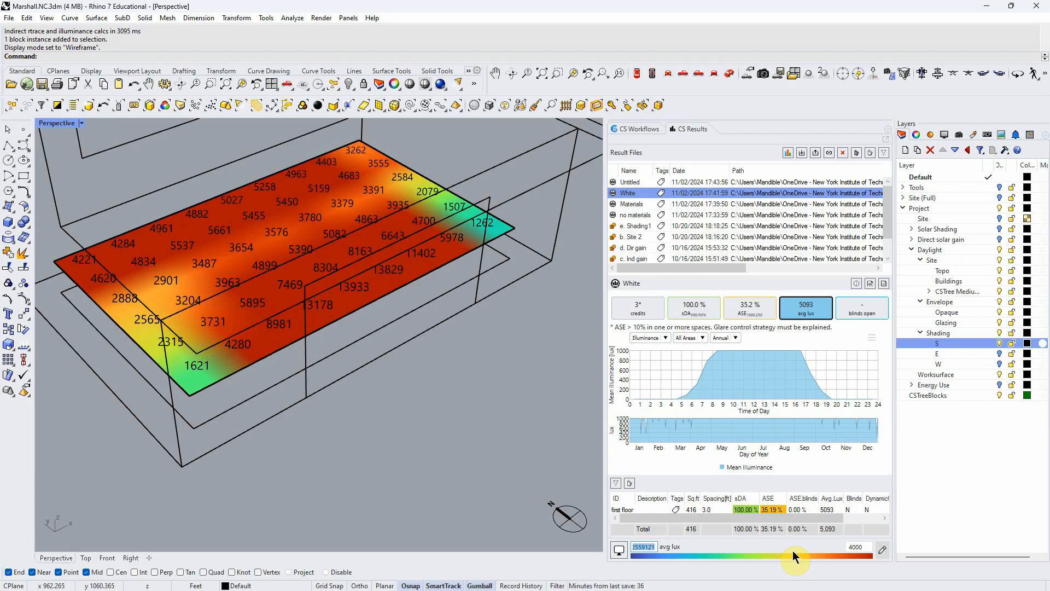
pyautogui.doubleClick(866, 545)
pyautogui.write('4500')
pyautogui.press('Tab')
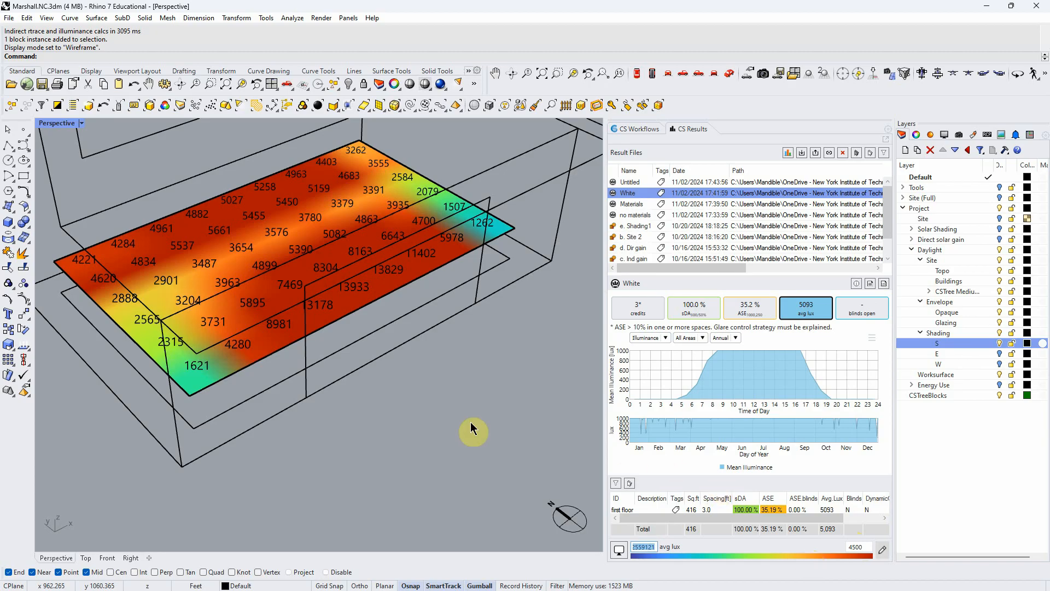
pyautogui.click(341, 286)
pyautogui.click(449, 381)
# - Set the upper limit of the average lux colour scale to 15000
pyautogui.click(862, 547)
pyautogui.moveTo(869, 546); pyautogui.dragTo(792, 549)
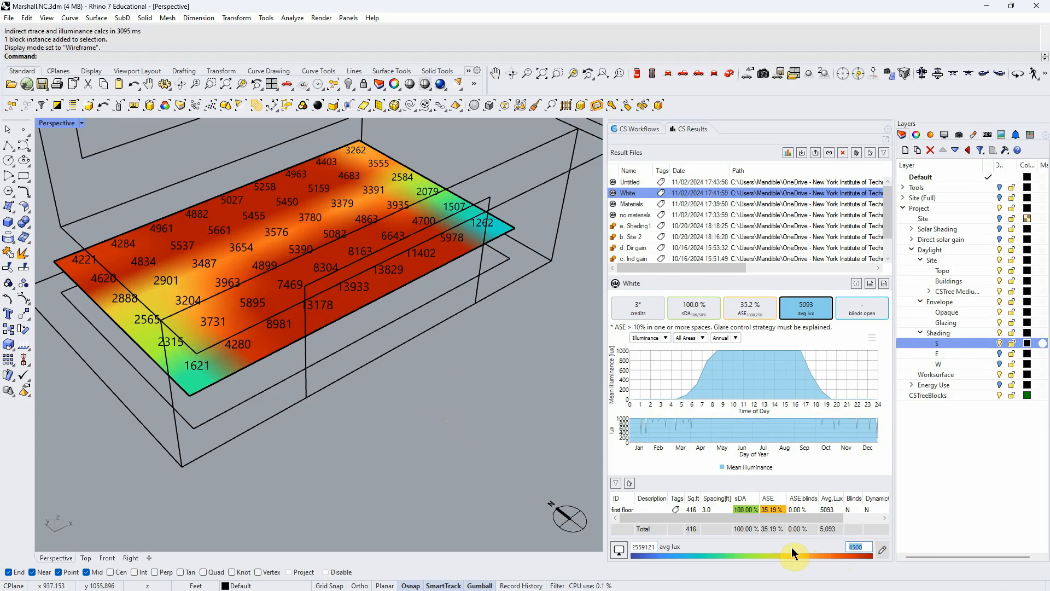
pyautogui.write('15000')
pyautogui.press('Tab')
# - Alternate between the new shaded result and the White run to compare their rescaled average lux maps around the overhangs
pyautogui.click(634, 183)
pyautogui.click(631, 194)
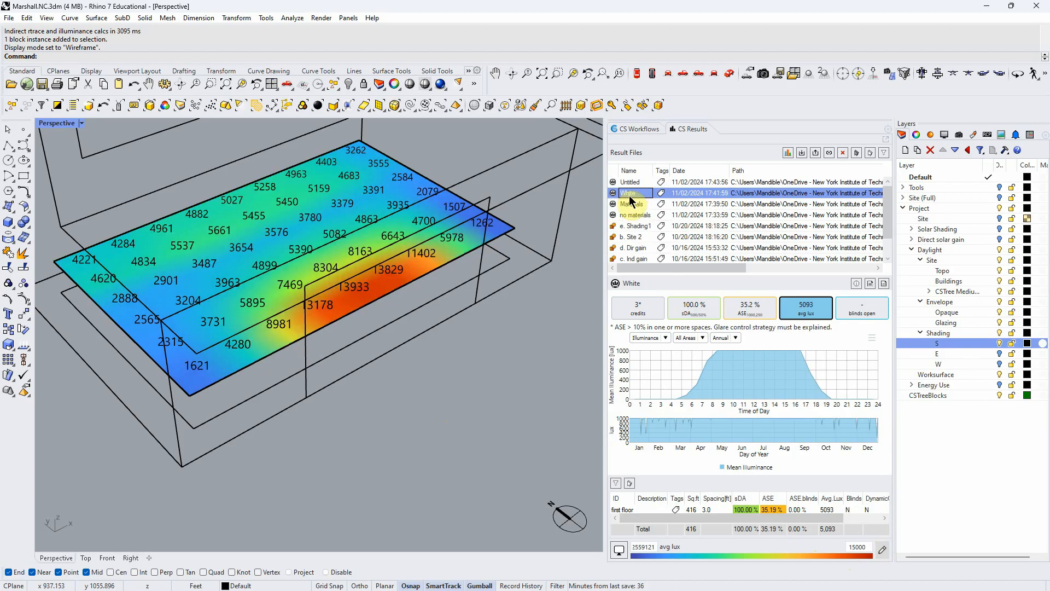
pyautogui.click(632, 183)
pyautogui.click(631, 194)
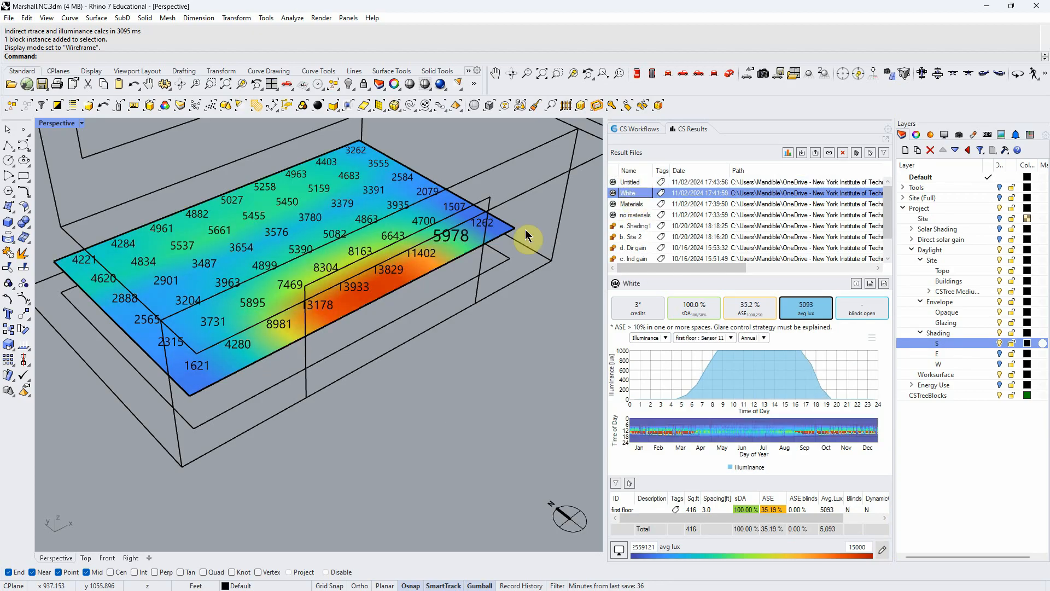
pyautogui.scroll(-5, 442, 365)
pyautogui.scroll(-2, 450, 368)
pyautogui.scroll(-1, 433, 382)
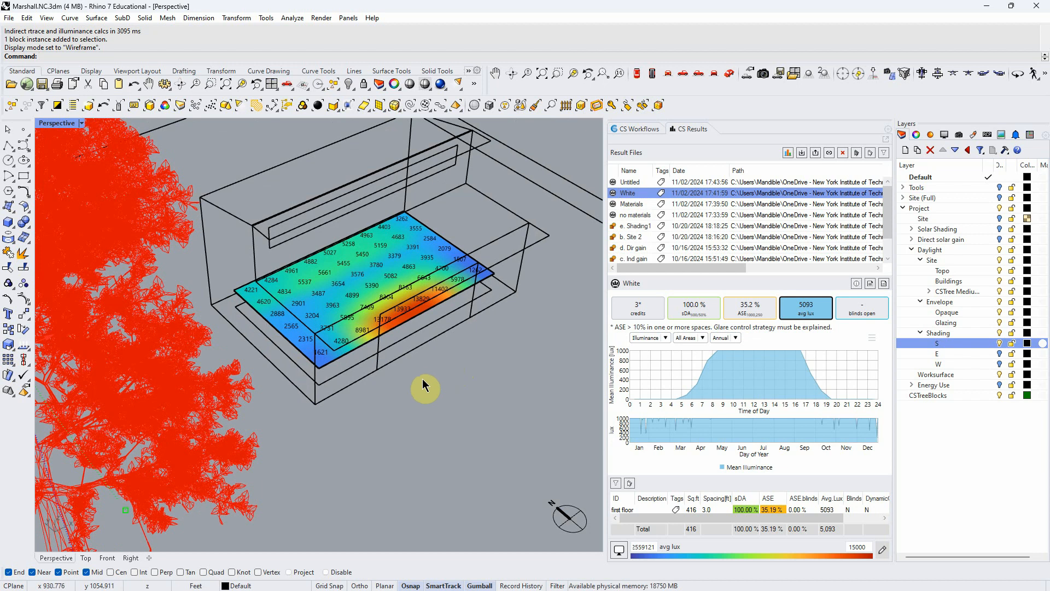
pyautogui.moveTo(422, 381); pyautogui.dragTo(413, 358, button='right')
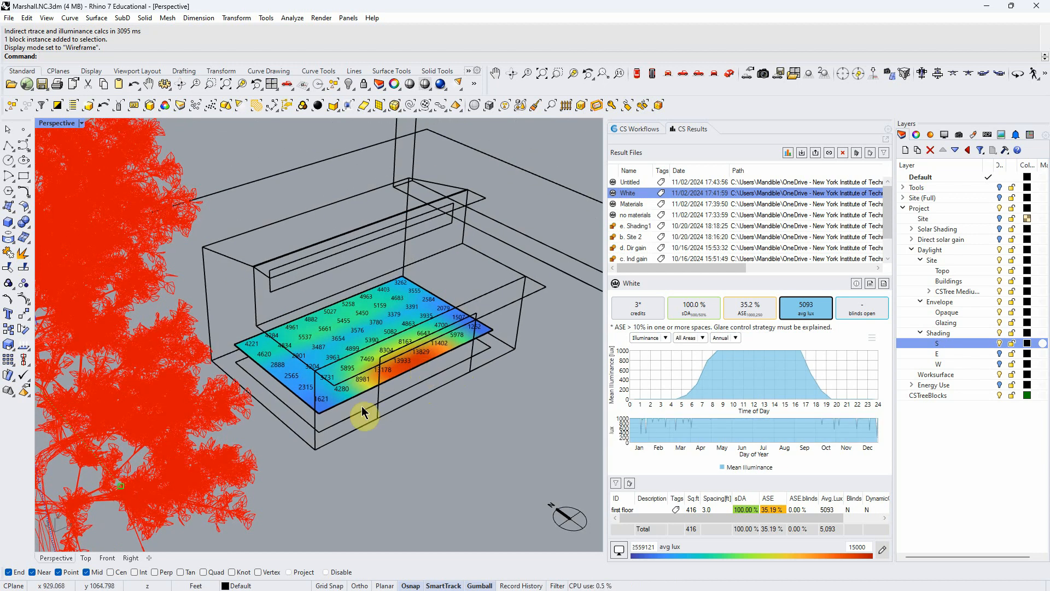
# - Hide the site's Buildings layer and the CSTree Medium tree layer to remove the surrounding context
pyautogui.scroll(-3, 362, 406)
pyautogui.moveTo(362, 406); pyautogui.dragTo(468, 421, button='right')
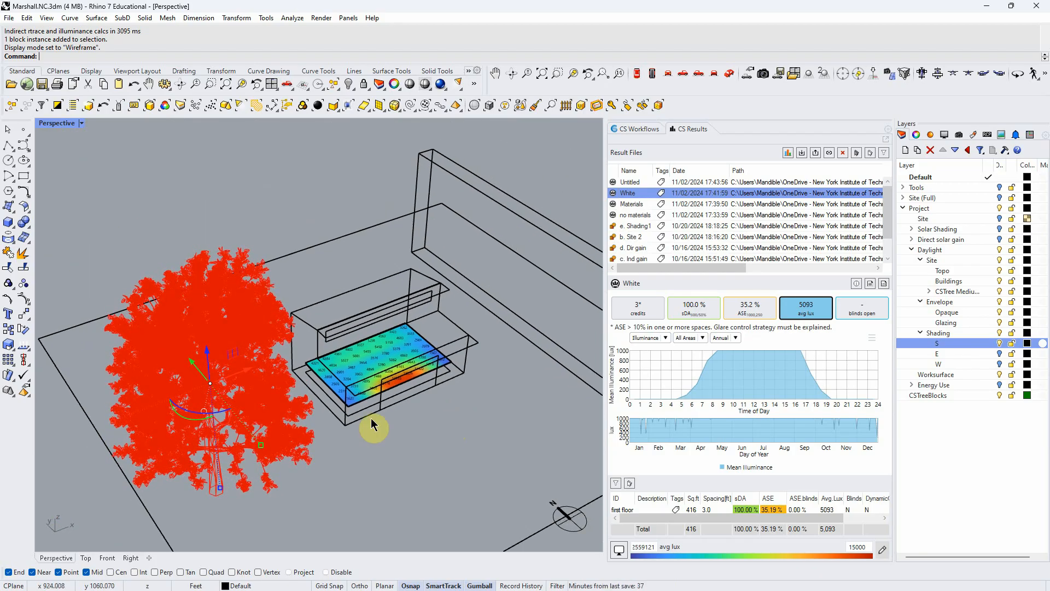
pyautogui.moveTo(371, 420); pyautogui.dragTo(375, 433, button='right')
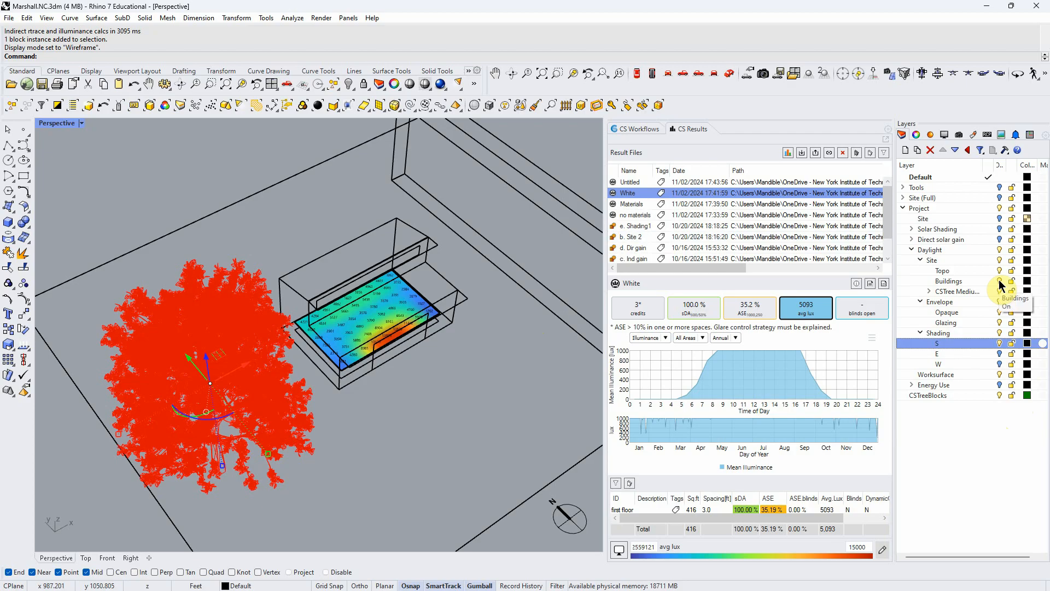
pyautogui.moveTo(410, 356); pyautogui.dragTo(394, 311, button='right')
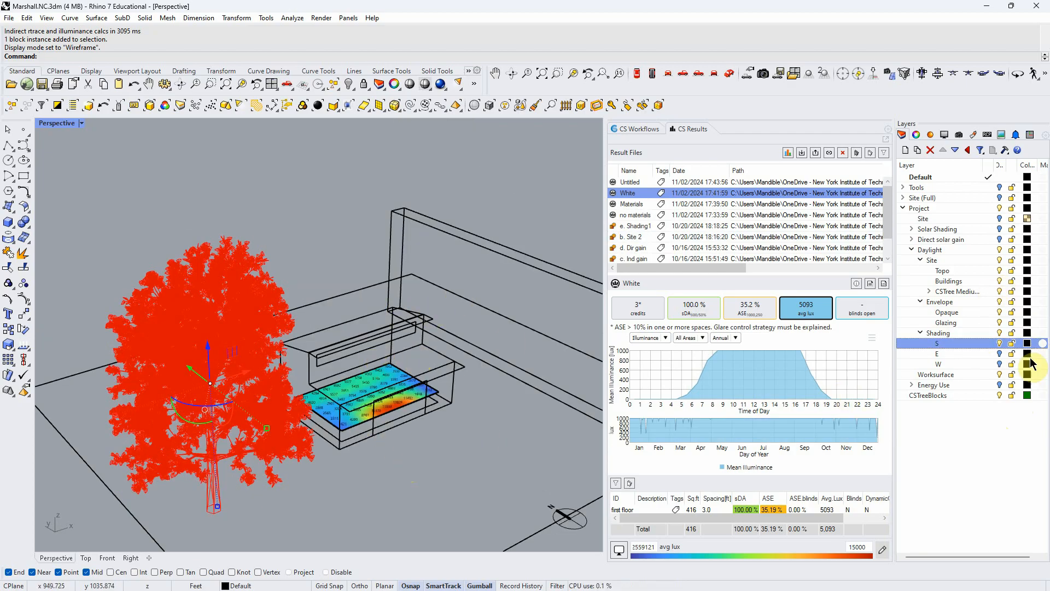
pyautogui.click(1001, 281)
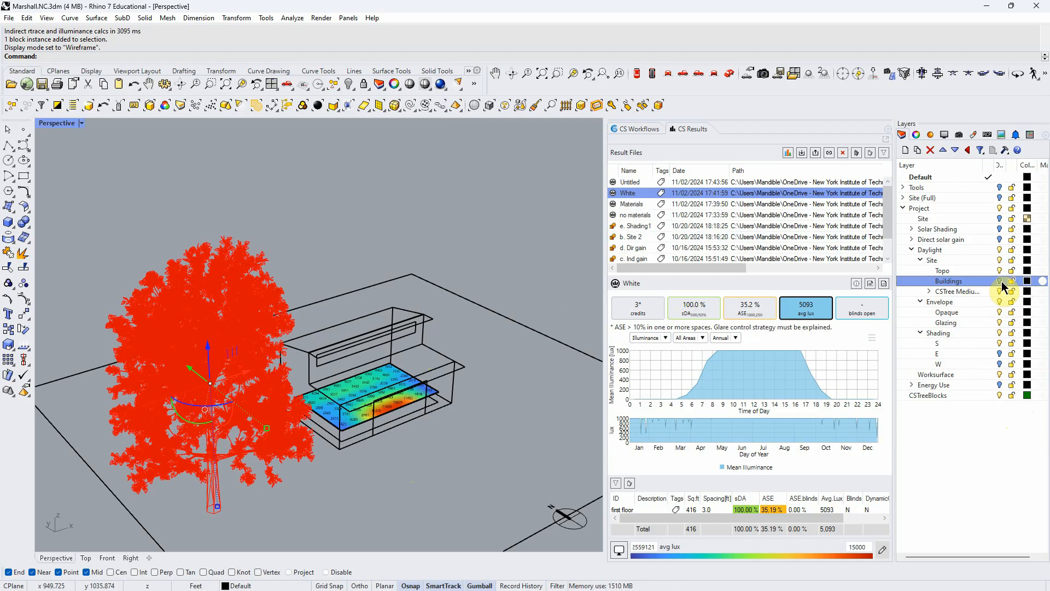
pyautogui.click(1000, 292)
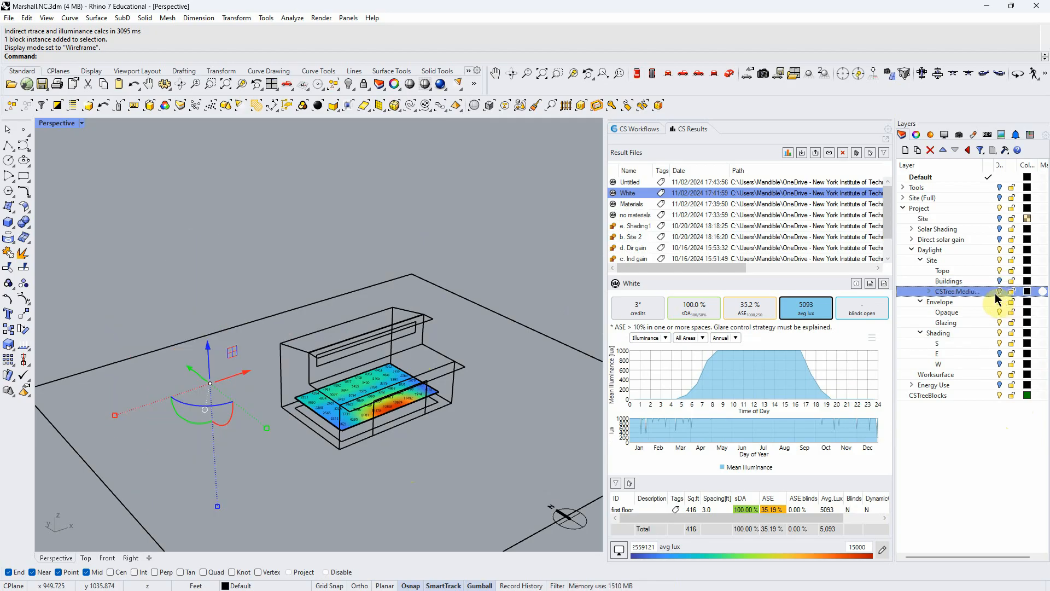
# - Rerun the Daylight Availability simulation without the site context, saving the previous result as "Shading"
pyautogui.click(637, 129)
pyautogui.click(623, 255)
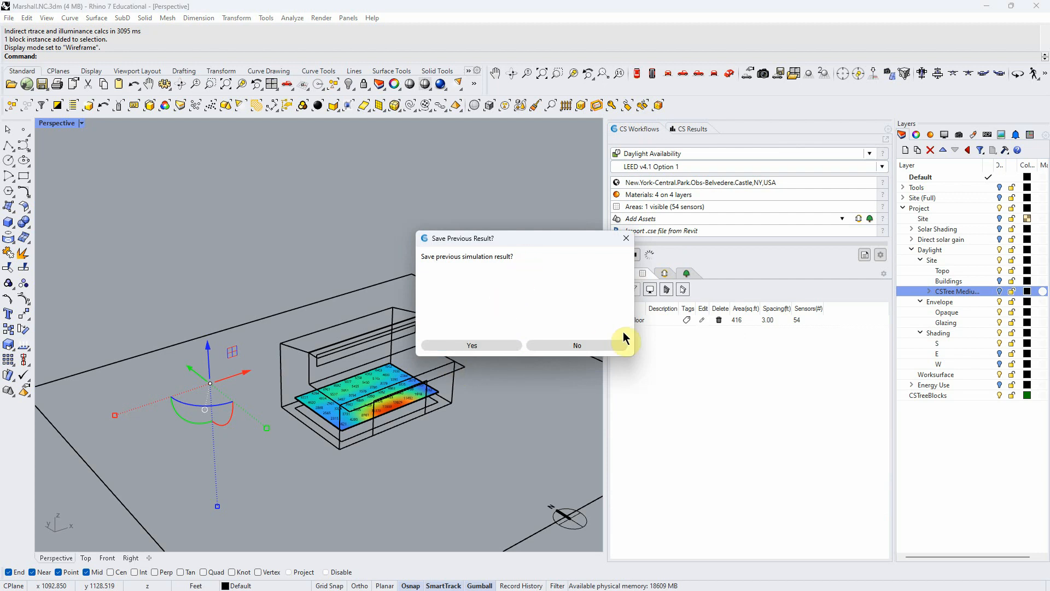
pyautogui.click(469, 346)
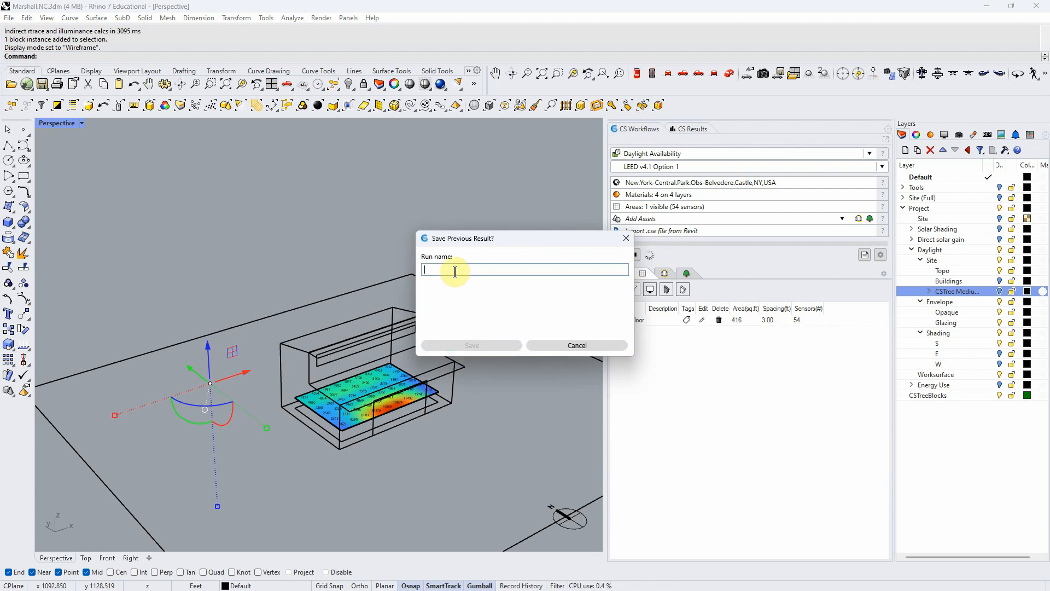
pyautogui.write('Shading')
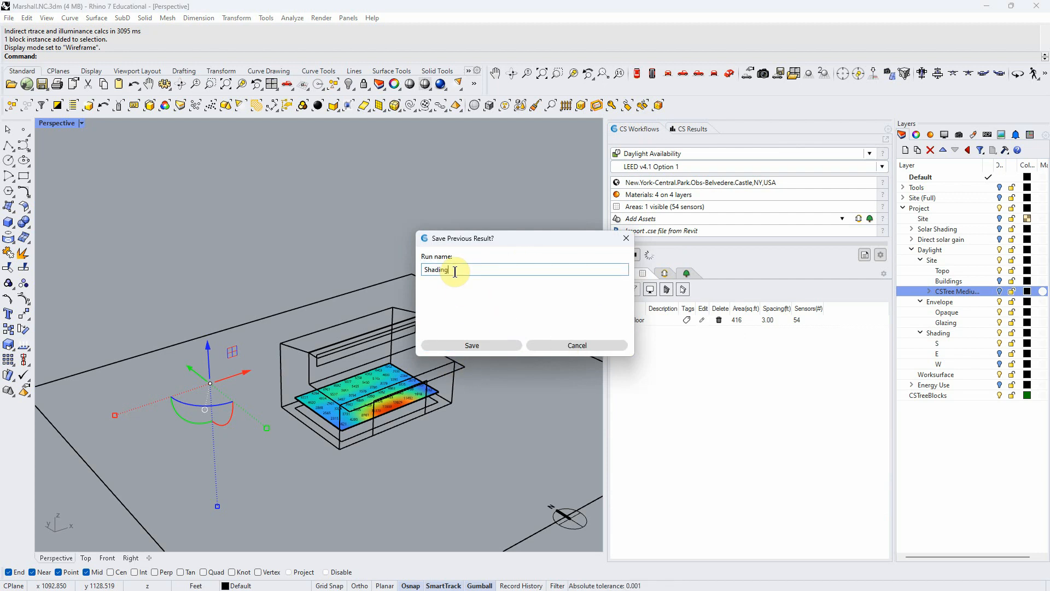
pyautogui.click(472, 345)
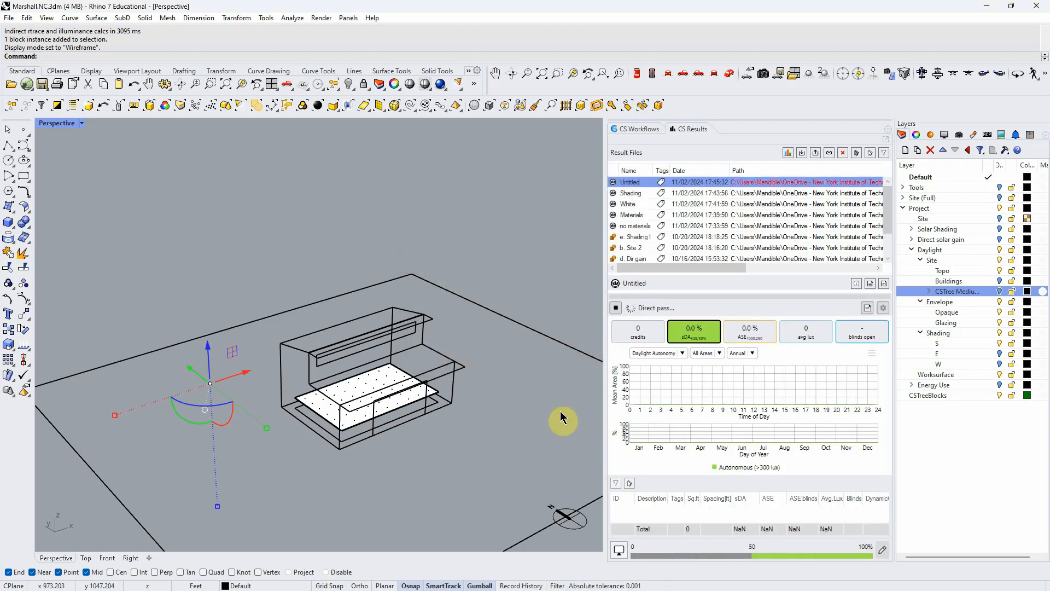
# - Rename the new untitled simulation result as "No context"
pyautogui.moveTo(561, 409); pyautogui.dragTo(528, 377, button='right')
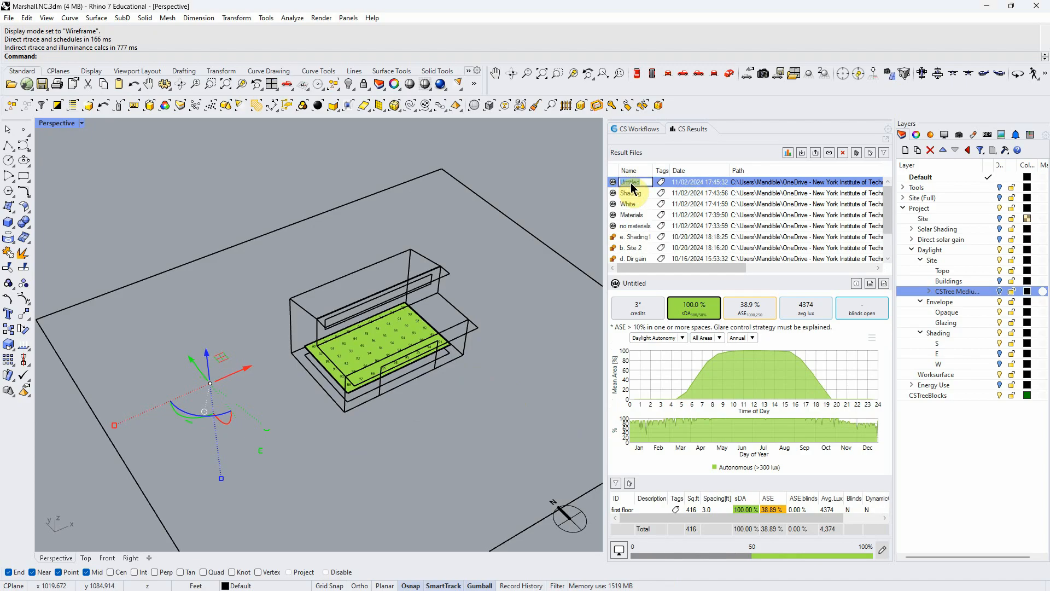
pyautogui.write('No context')
pyautogui.press('Return')
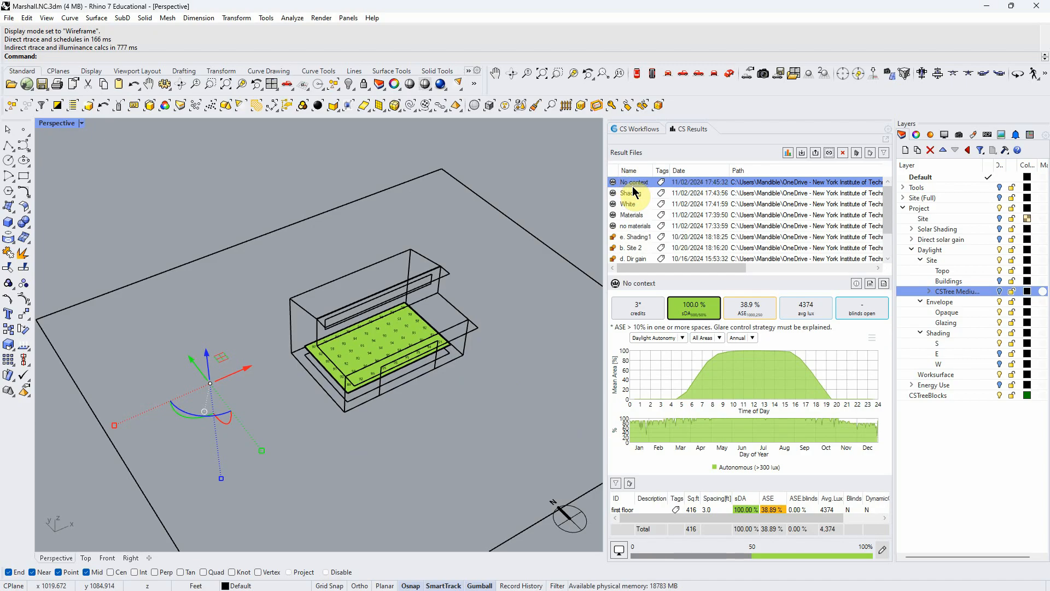
# - Display the average lux map of the No context result and turn off the numeric sensor values
pyautogui.click(807, 308)
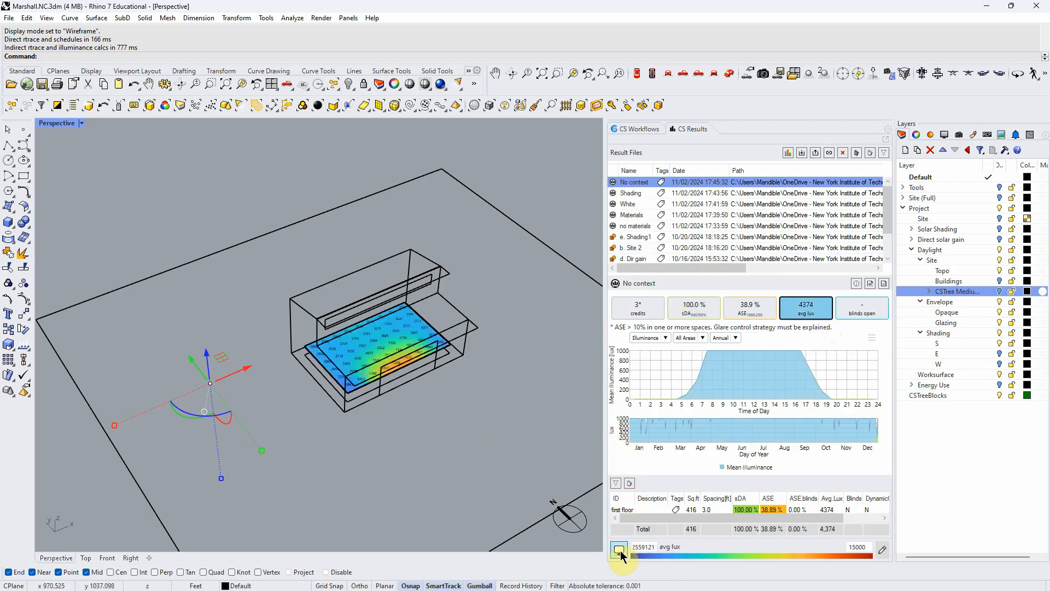
pyautogui.click(619, 549)
pyautogui.click(488, 448)
pyautogui.moveTo(471, 409); pyautogui.dragTo(429, 360, button='right')
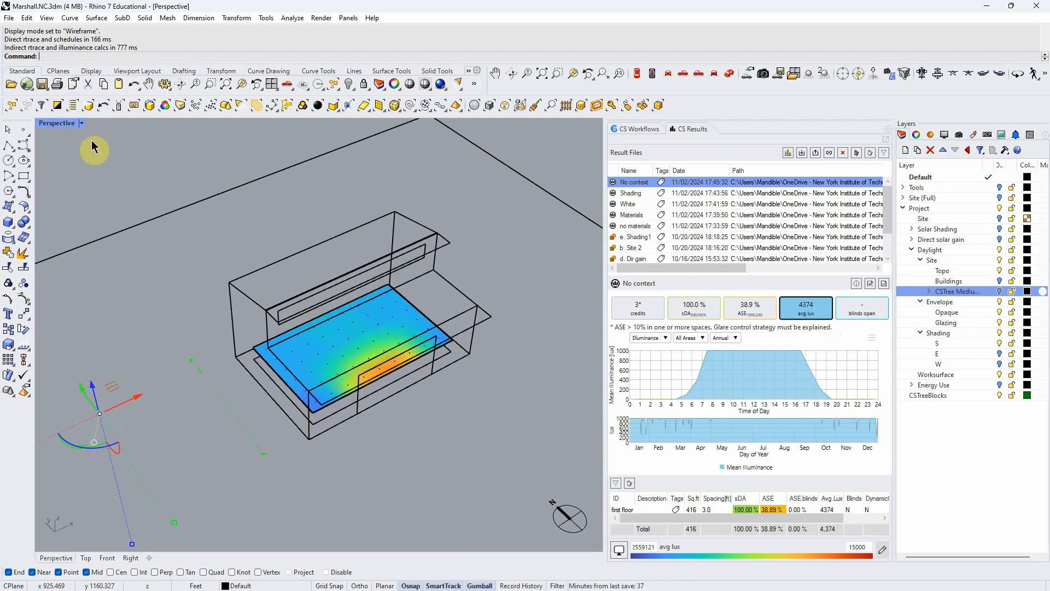
# - Hide the whole Project layer so that only the lux map remains, and clear the tree selection
pyautogui.click(999, 208)
pyautogui.click(405, 390)
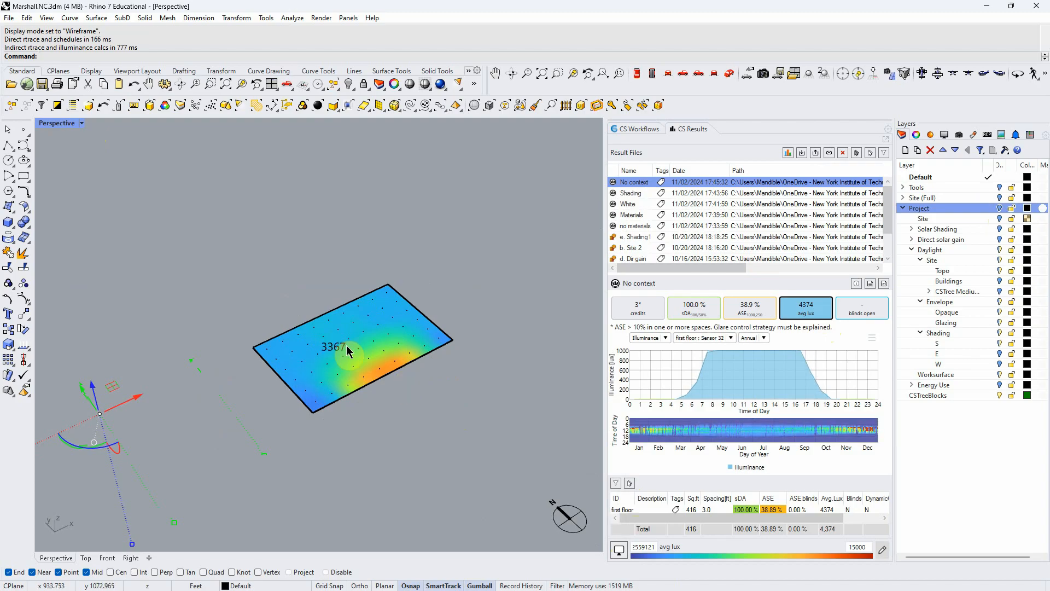
pyautogui.scroll(3, 331, 347)
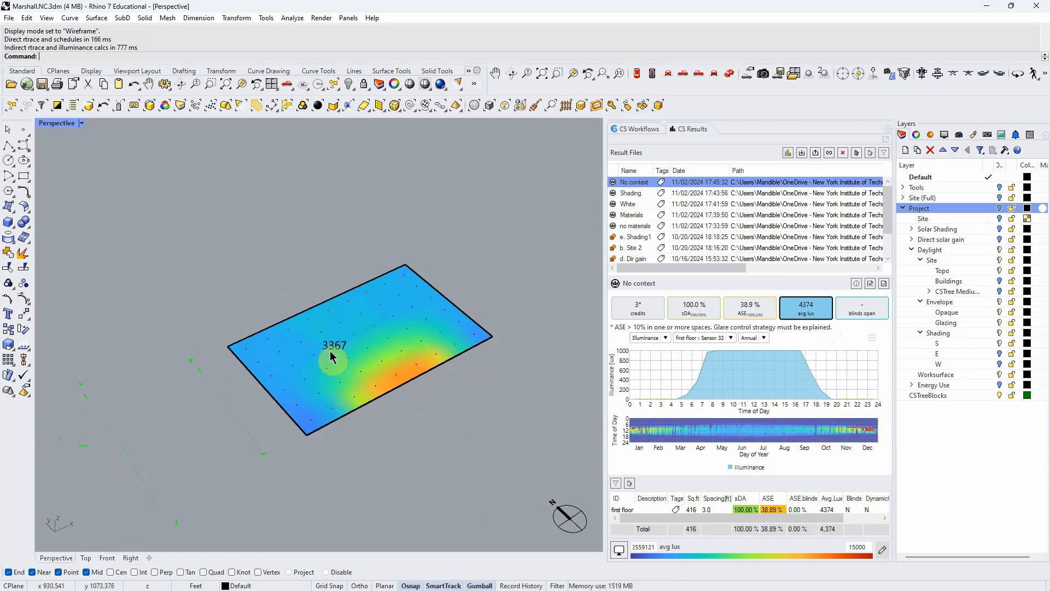
# - Compare the average lux maps of the no materials, Materials, White, Shading and No context results
pyautogui.click(637, 226)
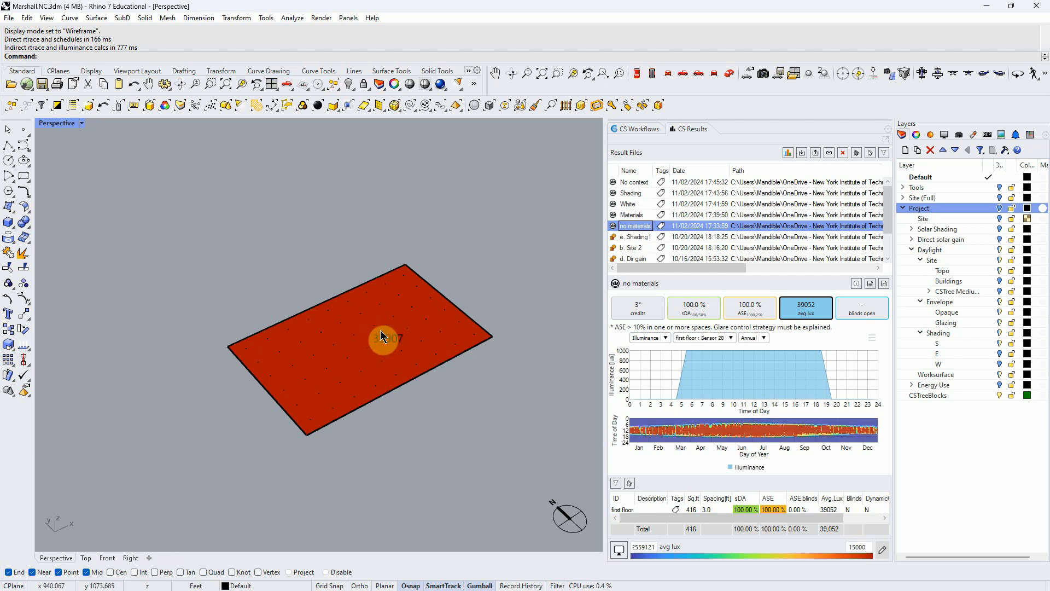
pyautogui.click(629, 216)
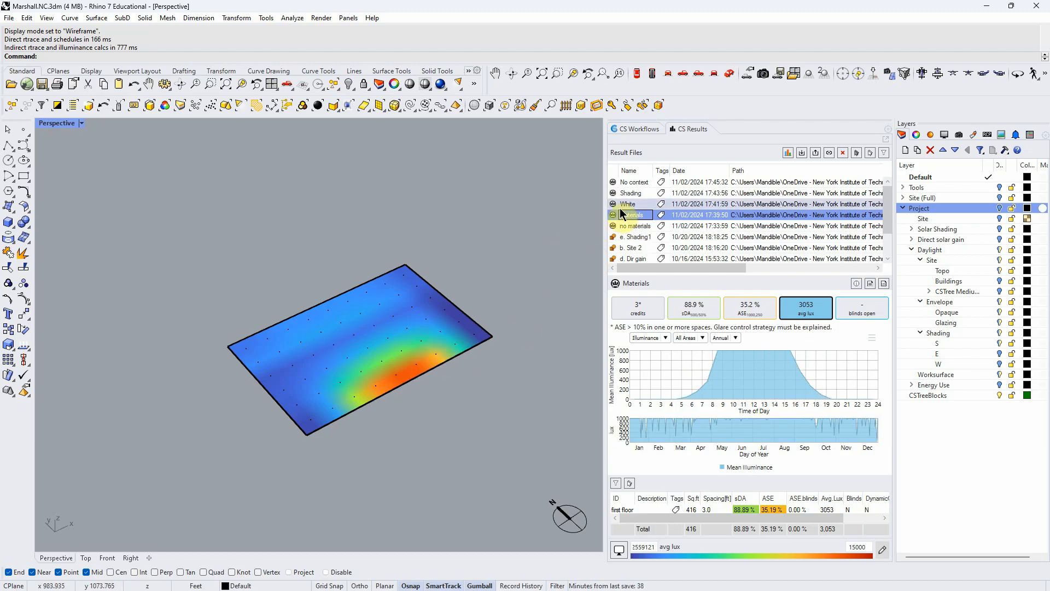
pyautogui.click(631, 204)
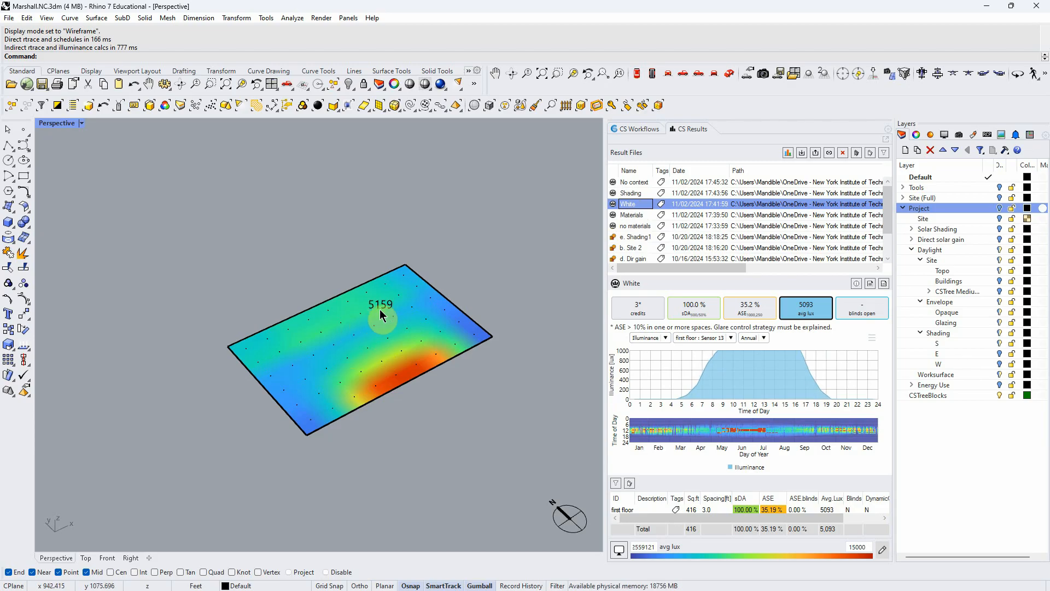
pyautogui.click(631, 194)
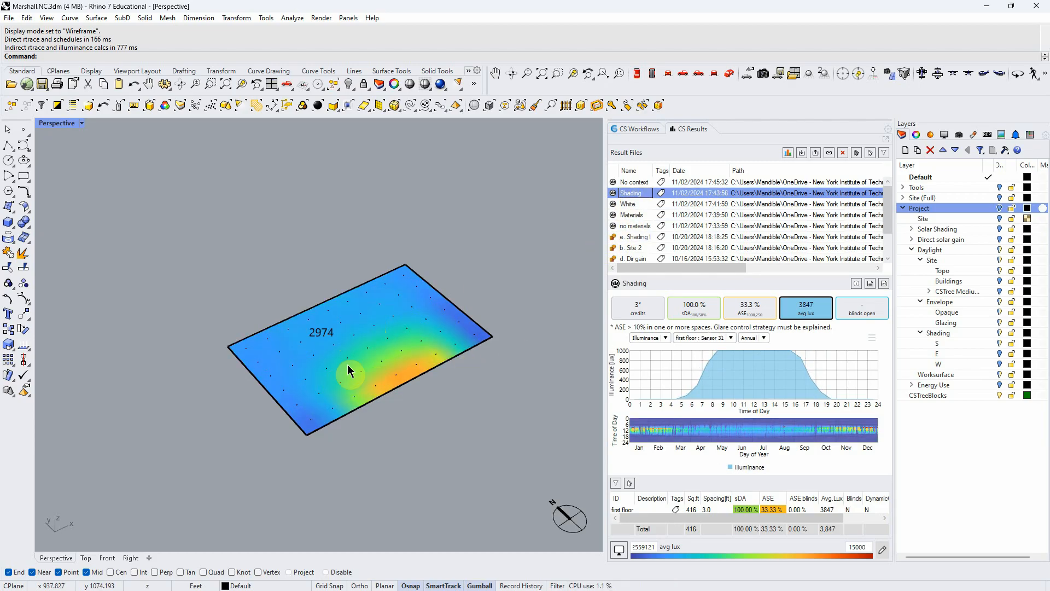
pyautogui.click(635, 182)
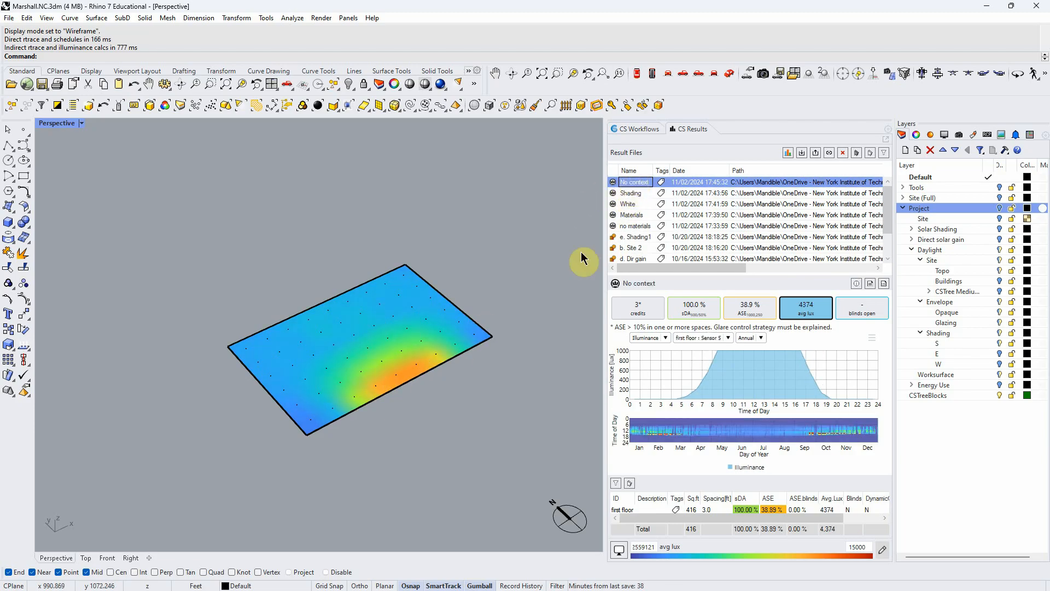
pyautogui.click(629, 193)
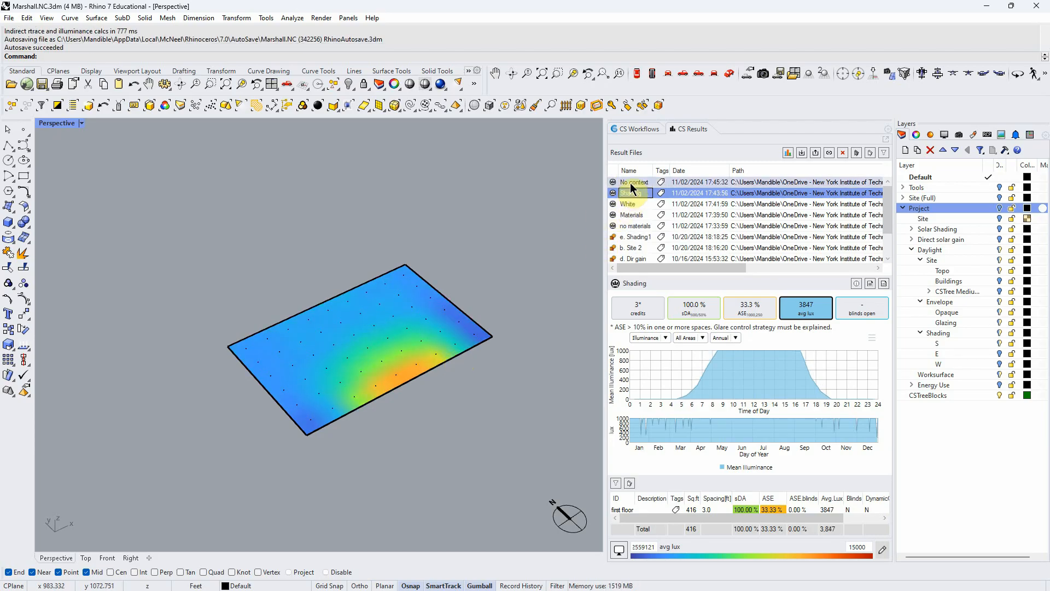
# - Set the upper limit of the average lux colour scale to 10000
pyautogui.click(869, 547)
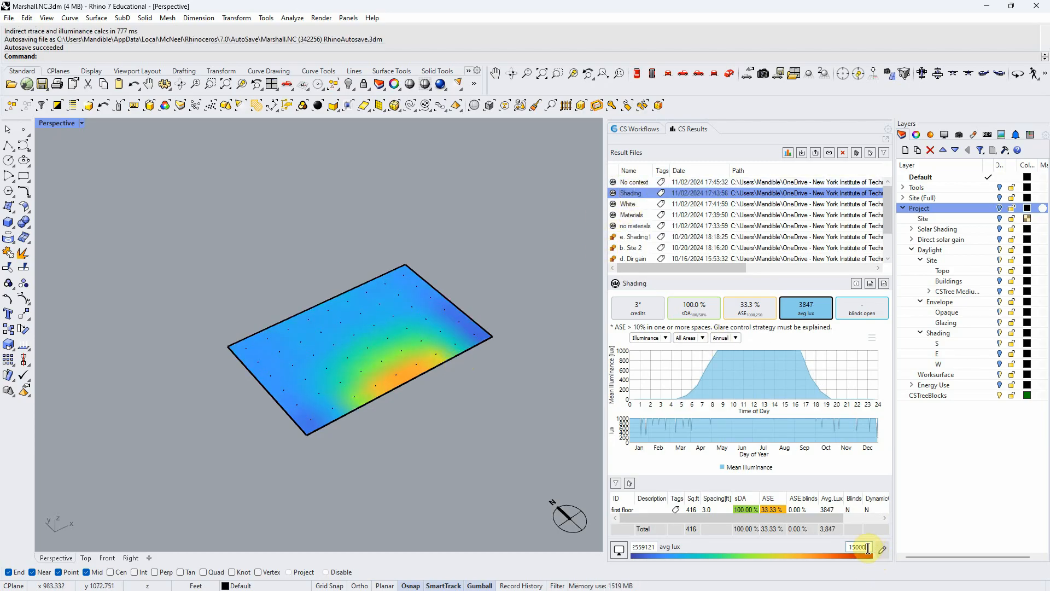
pyautogui.write('100')
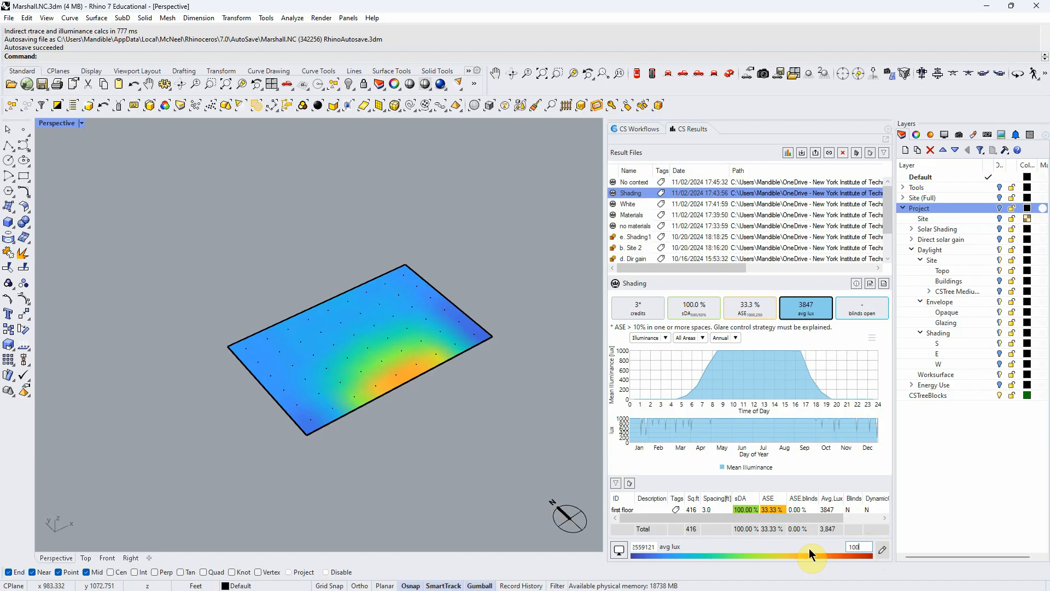
pyautogui.write('00')
pyautogui.press('Tab')
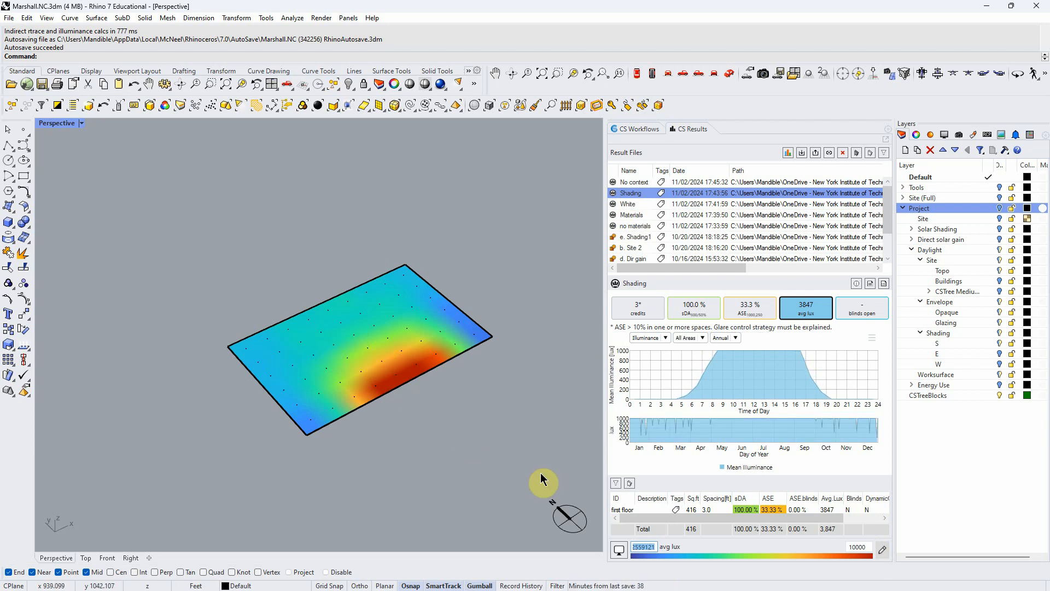
pyautogui.scroll(1, 434, 339)
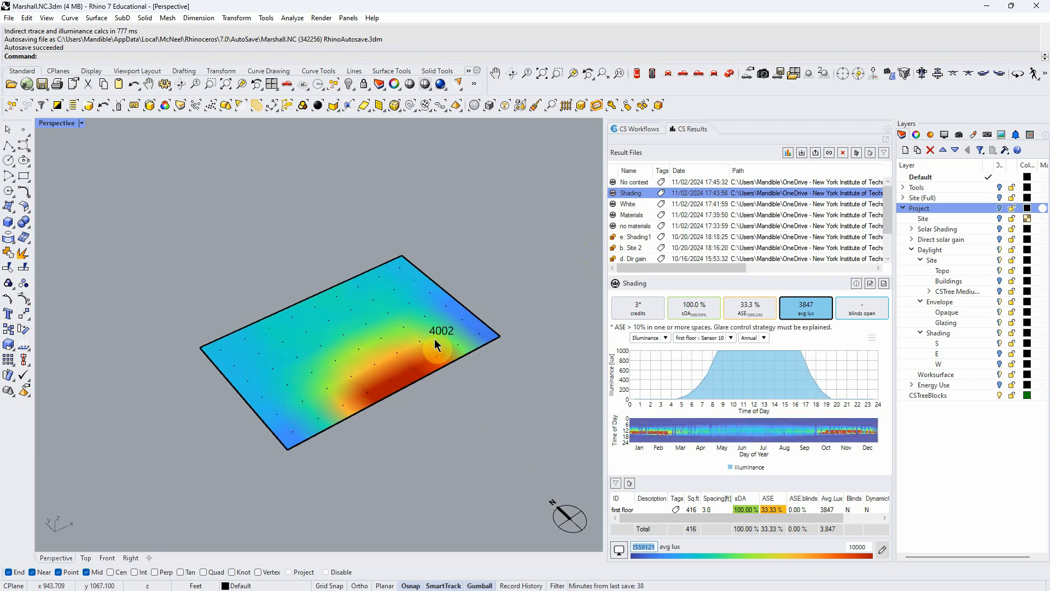
# - Switch among the five daylight results to compare their average lux maps on the 10000 scale, ending on Materials
pyautogui.click(642, 227)
pyautogui.click(639, 213)
pyautogui.click(637, 205)
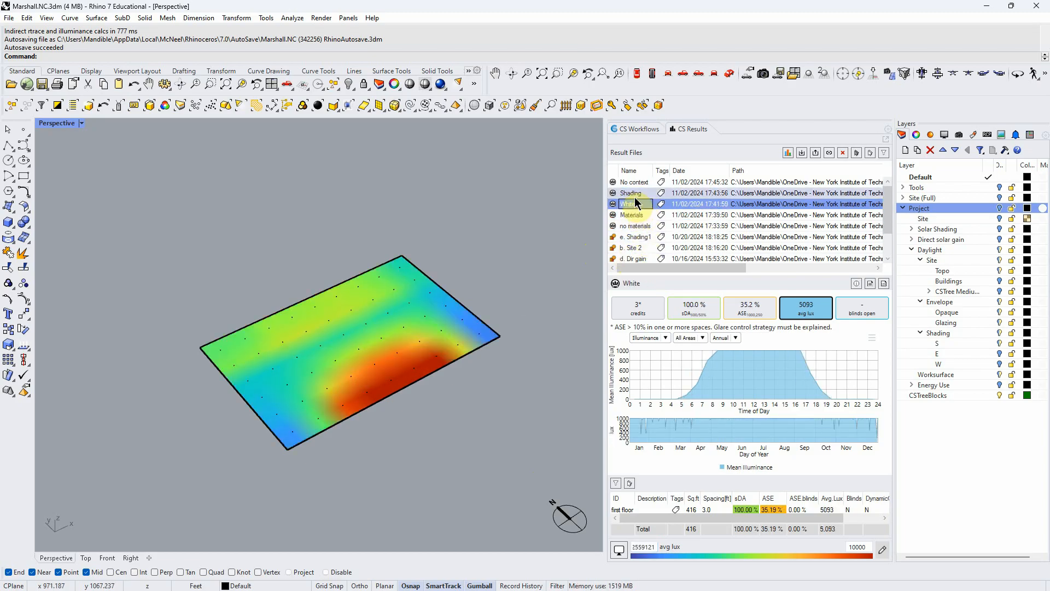
pyautogui.click(635, 194)
pyautogui.click(634, 184)
pyautogui.click(634, 194)
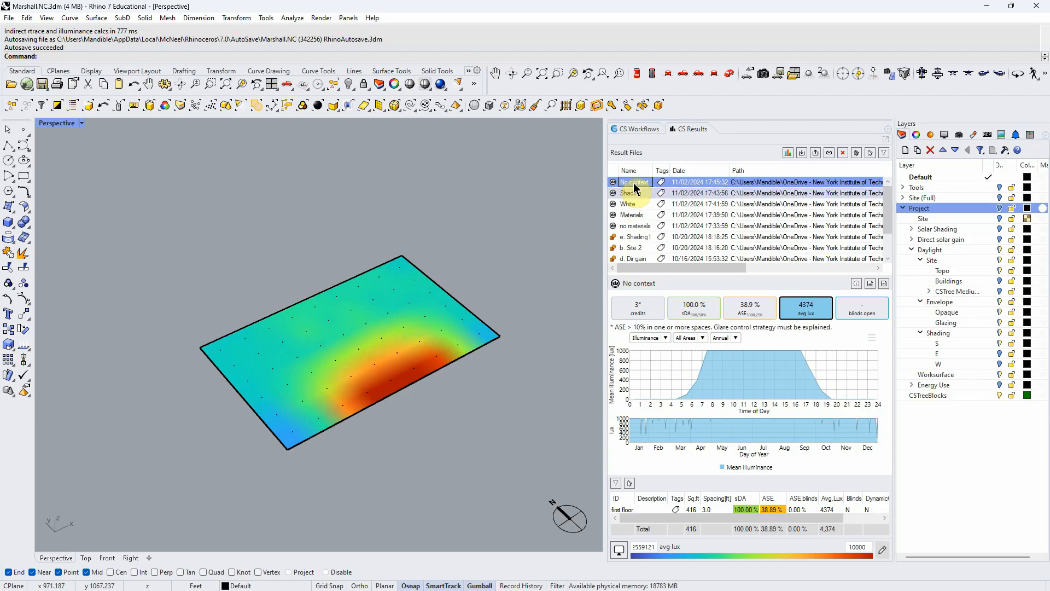
pyautogui.click(634, 206)
pyautogui.click(634, 217)
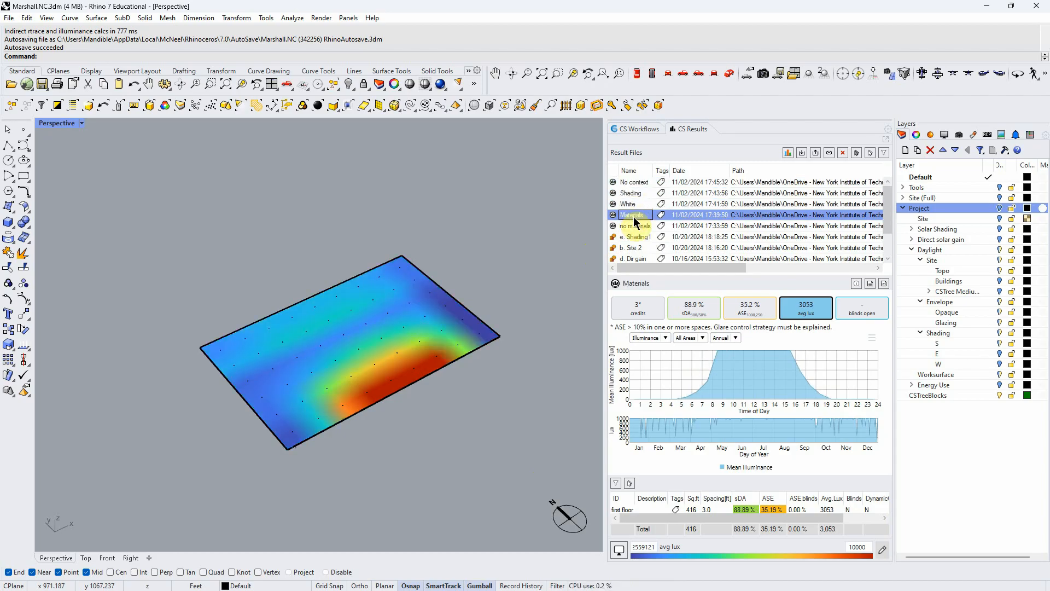
# - Set the upper limit of the average lux colour scale to 8000
pyautogui.doubleClick(867, 548)
pyautogui.write('8000')
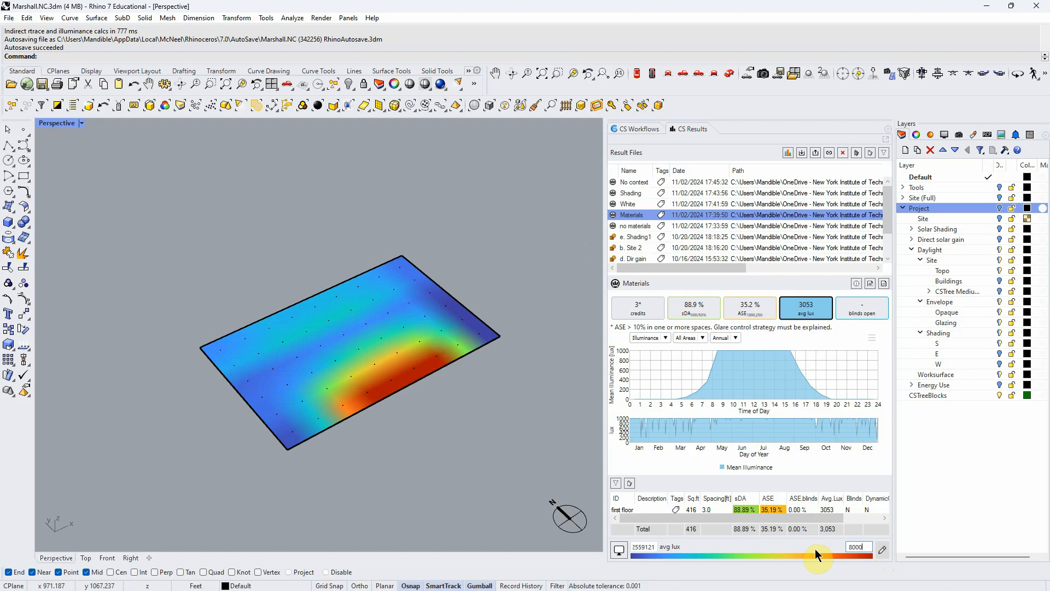
pyautogui.press('Tab')
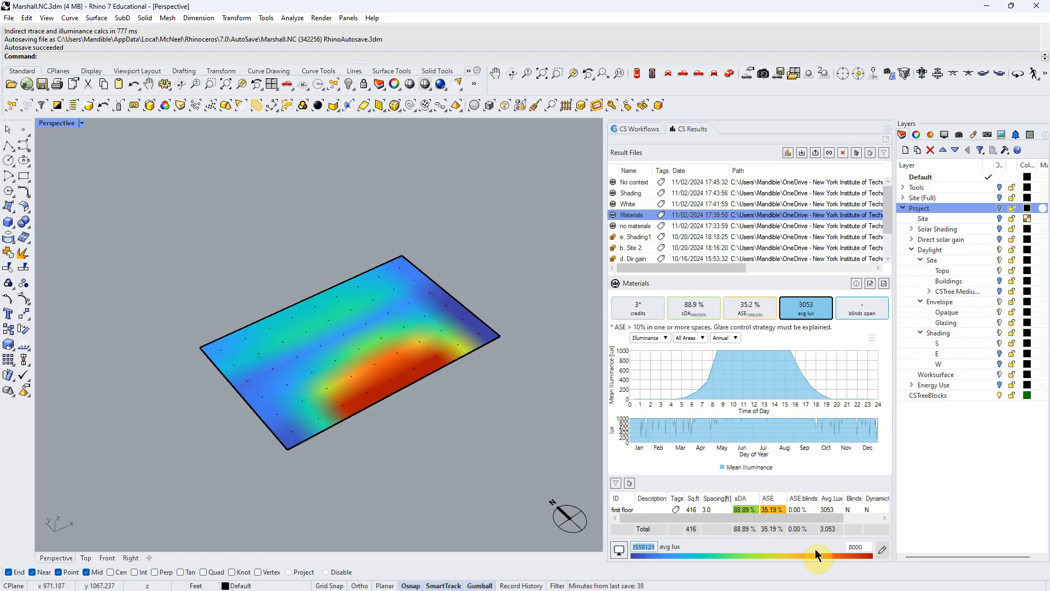
# - Go through the results from no materials to No context to compare their average lux maps on the 8000 scale
pyautogui.click(644, 227)
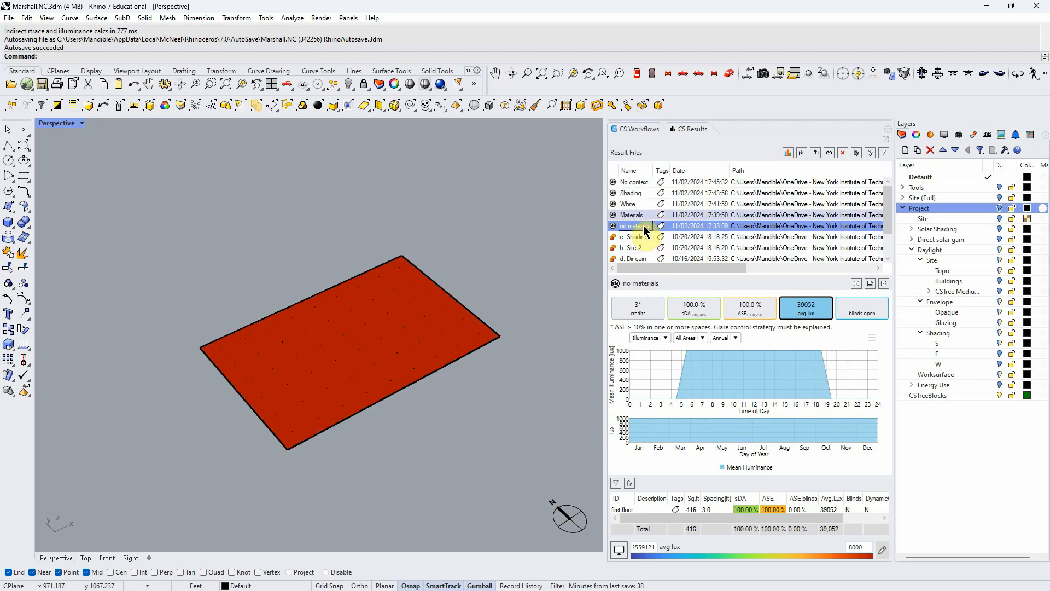
pyautogui.click(640, 215)
pyautogui.click(639, 204)
pyautogui.click(639, 194)
pyautogui.click(640, 182)
pyautogui.moveTo(425, 468); pyautogui.dragTo(436, 451, button='right')
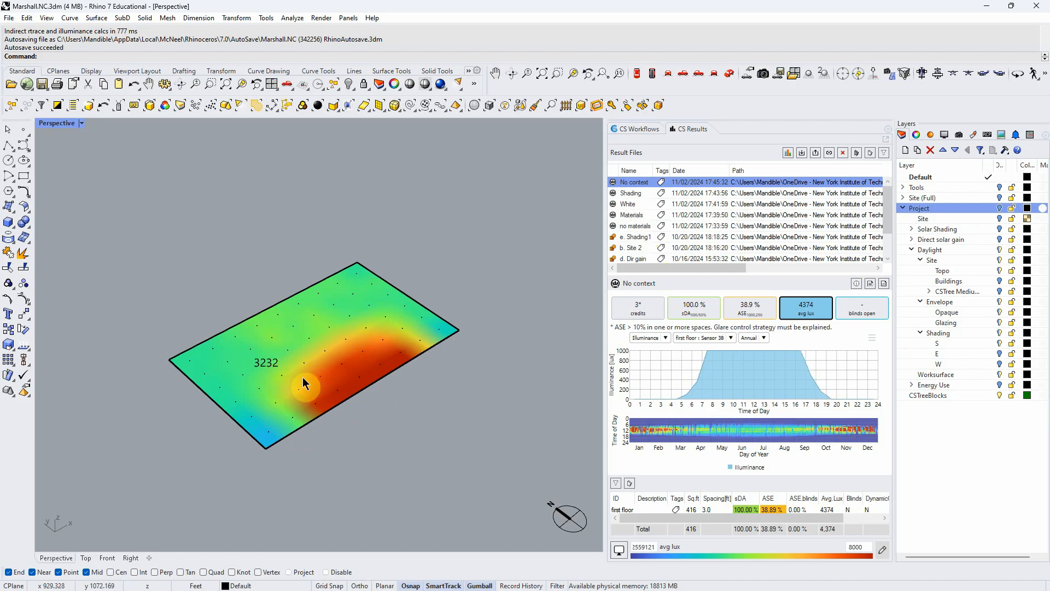
# - Review the average lux maps of all five results again in simulation order, from no materials up to No context
pyautogui.click(634, 226)
pyautogui.click(634, 214)
pyautogui.click(634, 203)
pyautogui.click(635, 192)
pyautogui.click(634, 183)
pyautogui.click(856, 547)
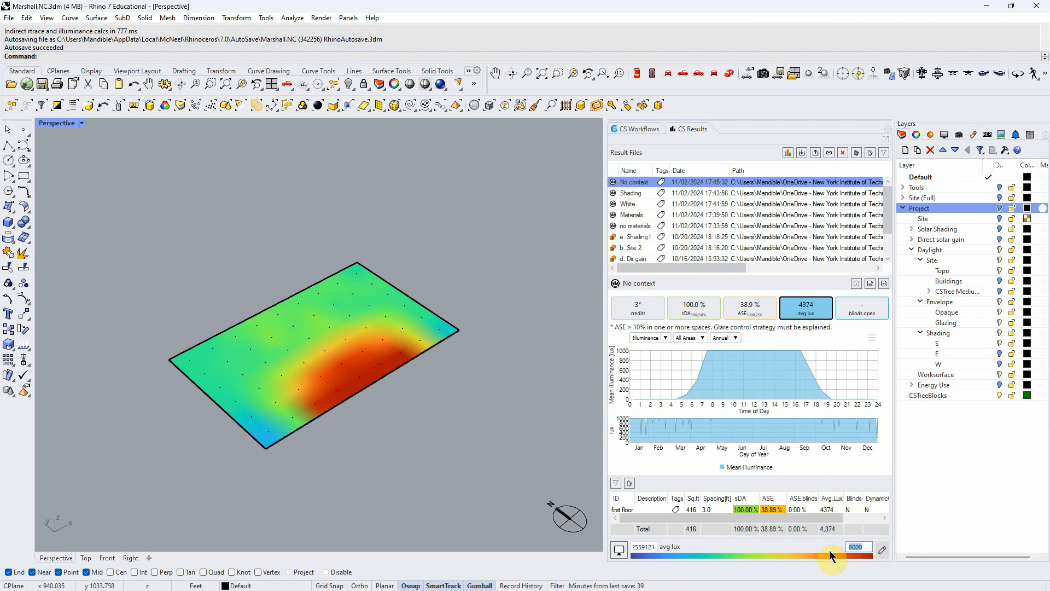
pyautogui.click(627, 225)
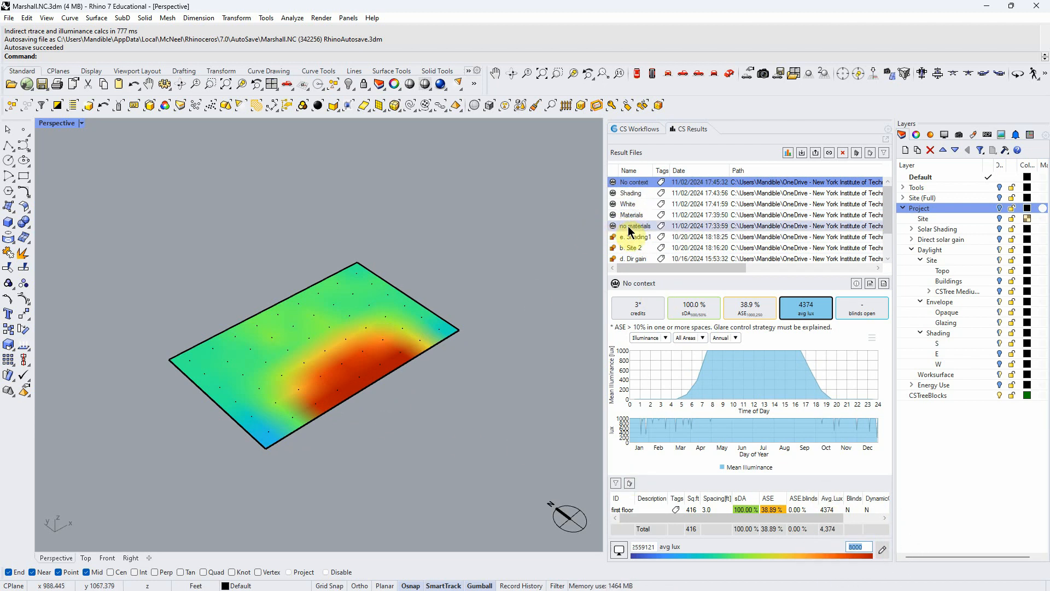
pyautogui.click(631, 216)
pyautogui.click(632, 204)
pyautogui.click(632, 193)
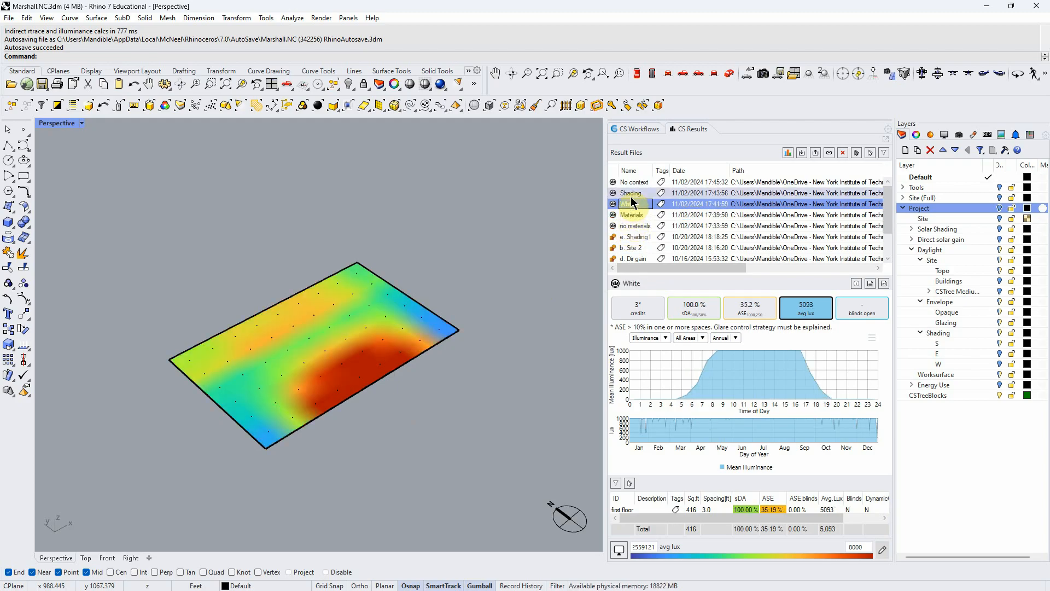
pyautogui.click(631, 183)
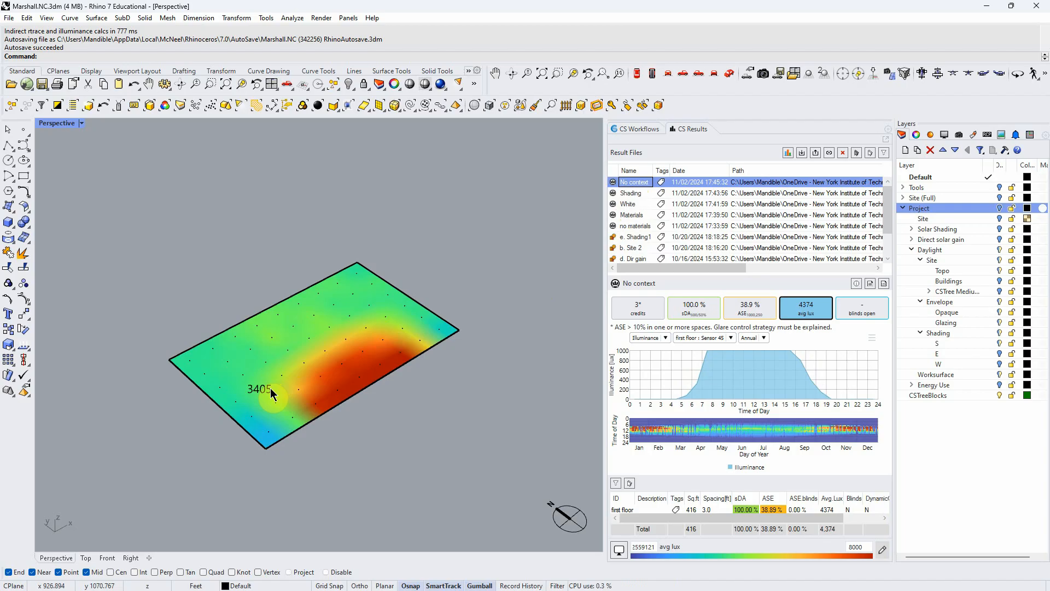
# - Compare the sDA and ASE maps of the No context result, and return to its average lux map
pyautogui.click(700, 317)
pyautogui.click(750, 306)
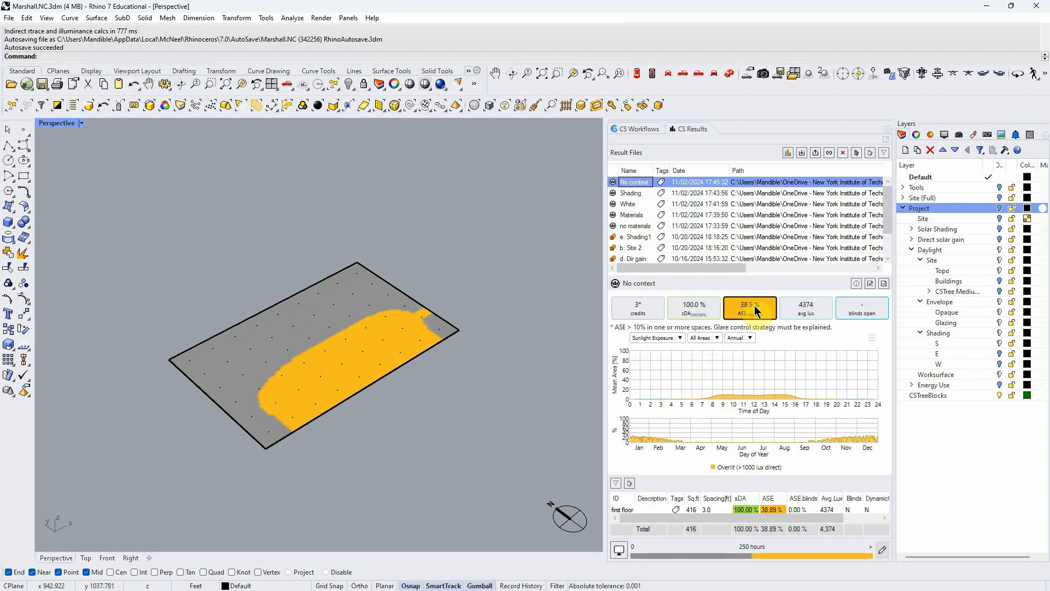
pyautogui.click(699, 311)
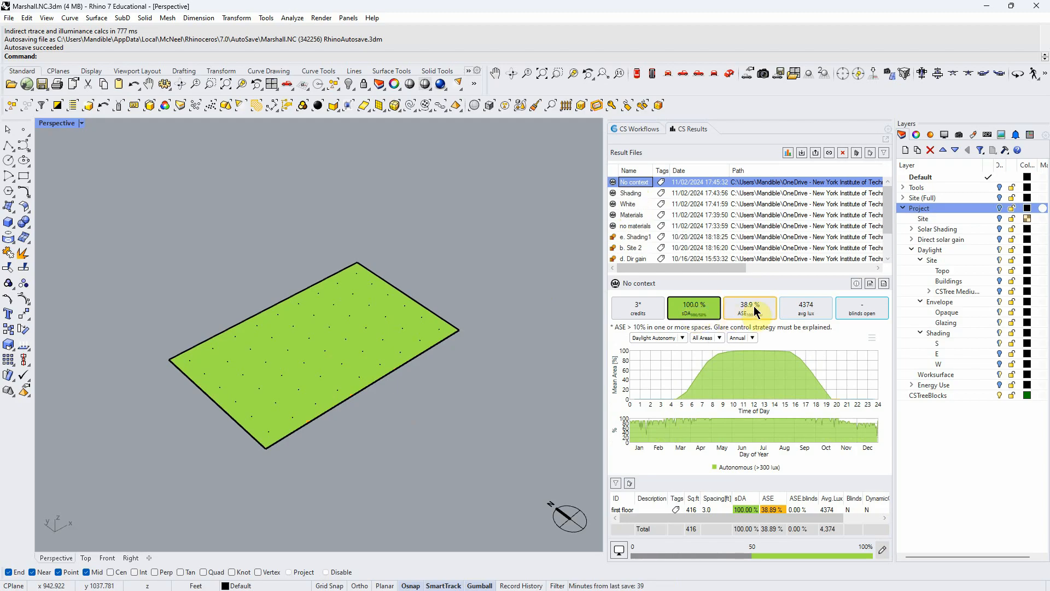
pyautogui.click(754, 306)
pyautogui.click(691, 306)
pyautogui.click(733, 315)
pyautogui.click(800, 311)
pyautogui.moveTo(517, 417); pyautogui.dragTo(350, 538, button='right')
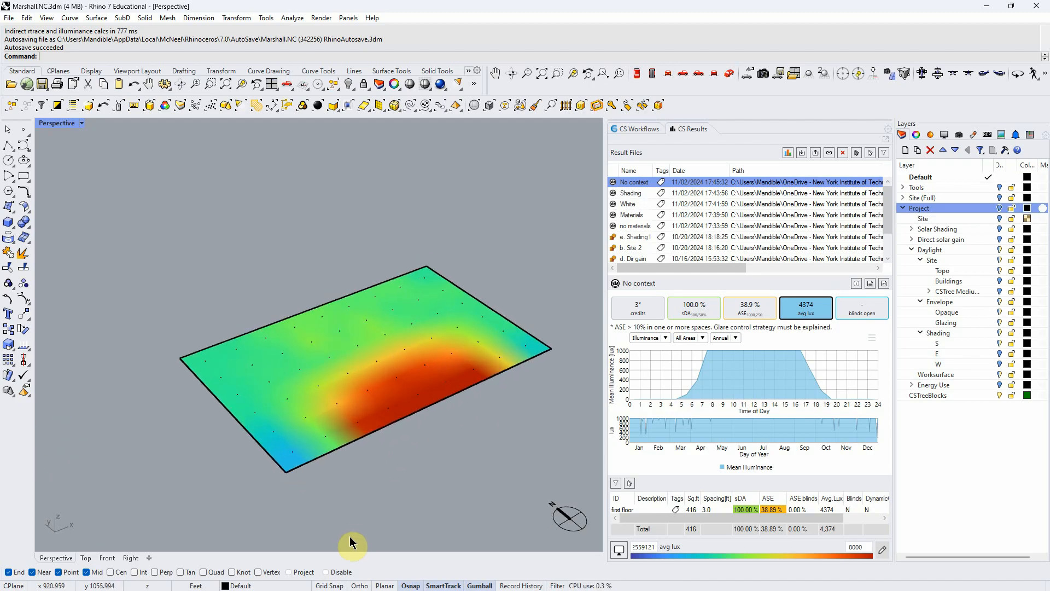
pyautogui.click(292, 449)
pyautogui.click(407, 449)
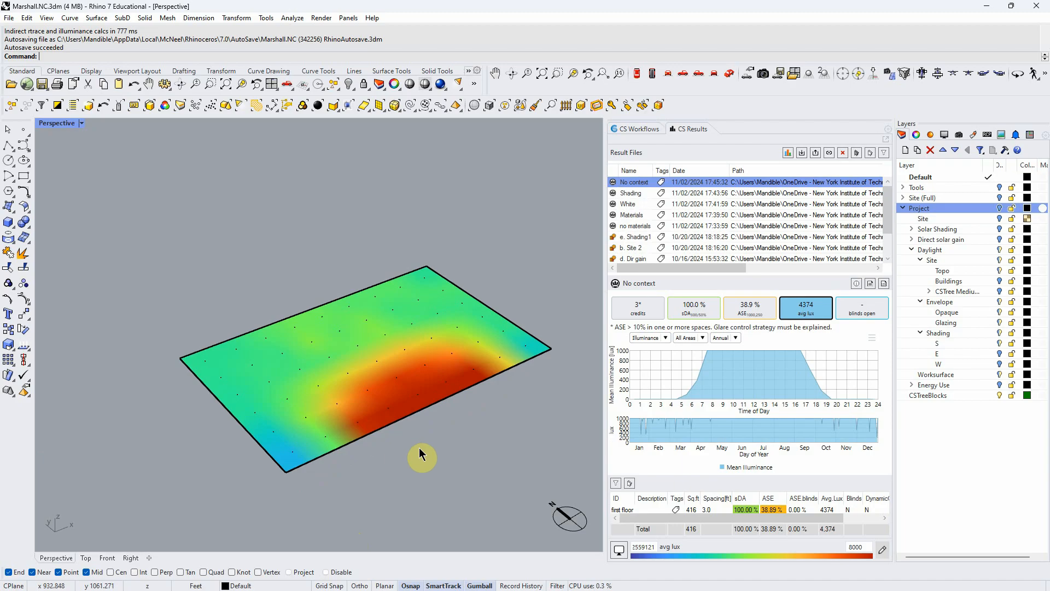